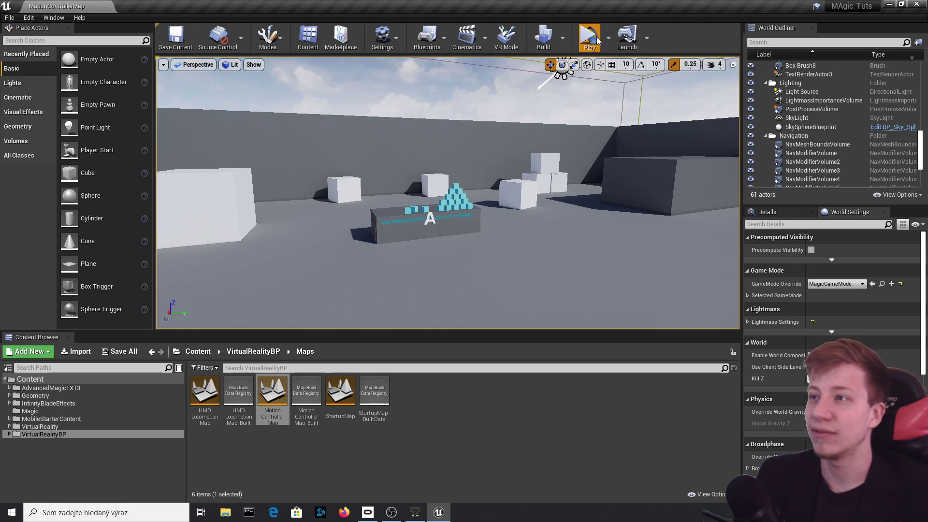
# - Run the level in VR preview and end the preview session
pyautogui.click(594, 57)
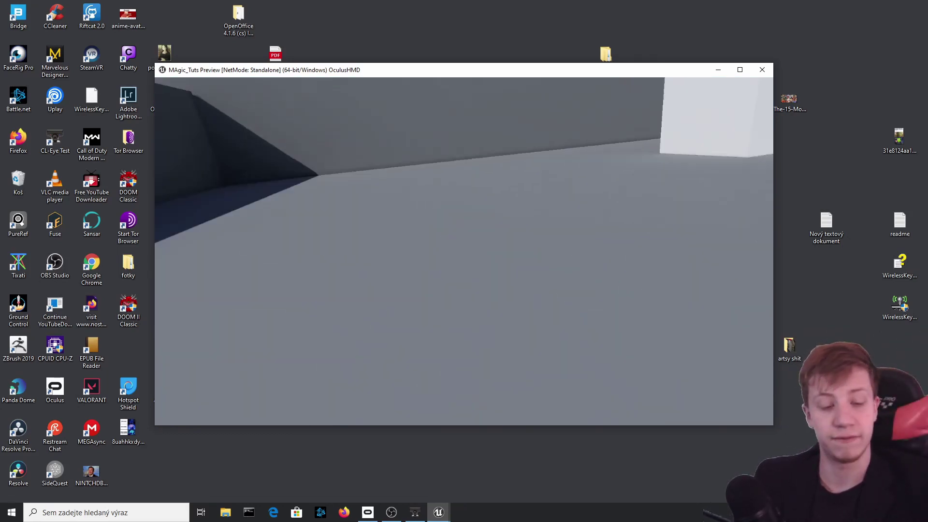
pyautogui.press('Escape')
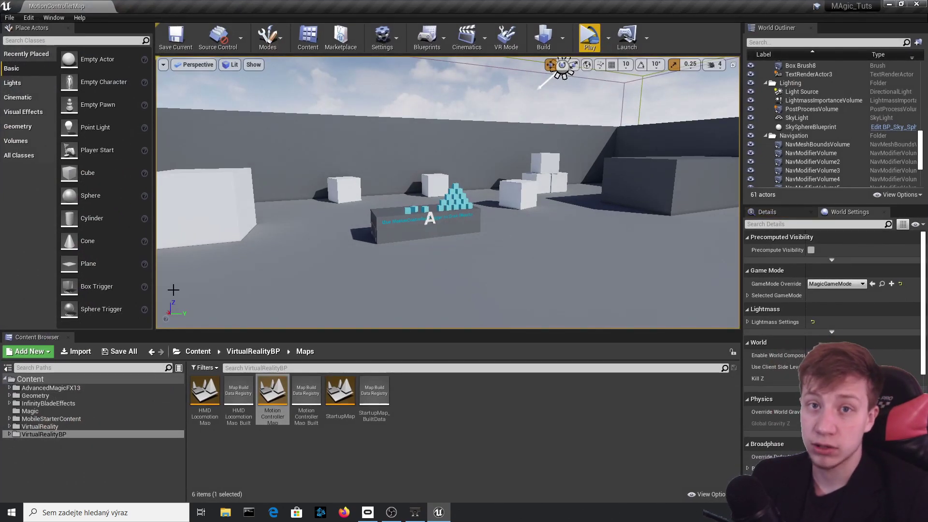
pyautogui.moveTo(492, 210); pyautogui.dragTo(499, 210)
# - Create an Actor-based Blueprint class named Fireball in the project's Magic folder
pyautogui.click(121, 379)
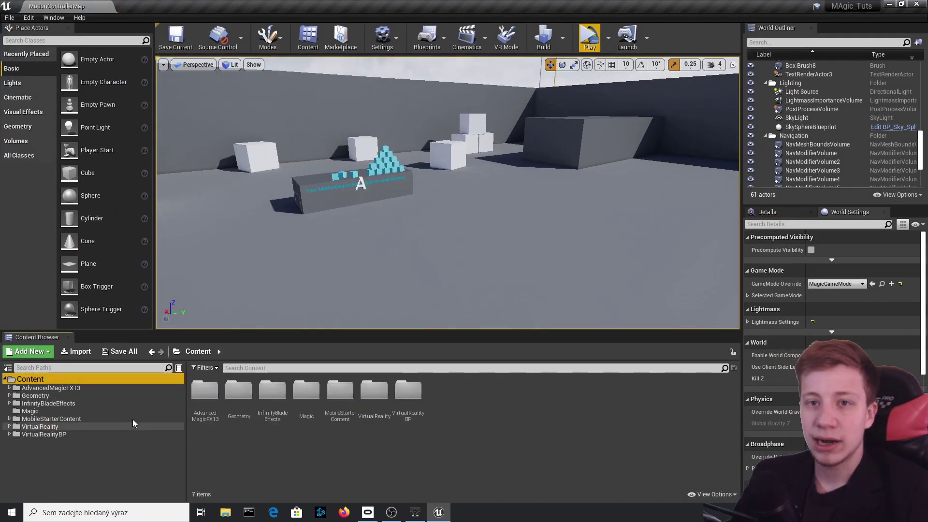
pyautogui.doubleClick(307, 389)
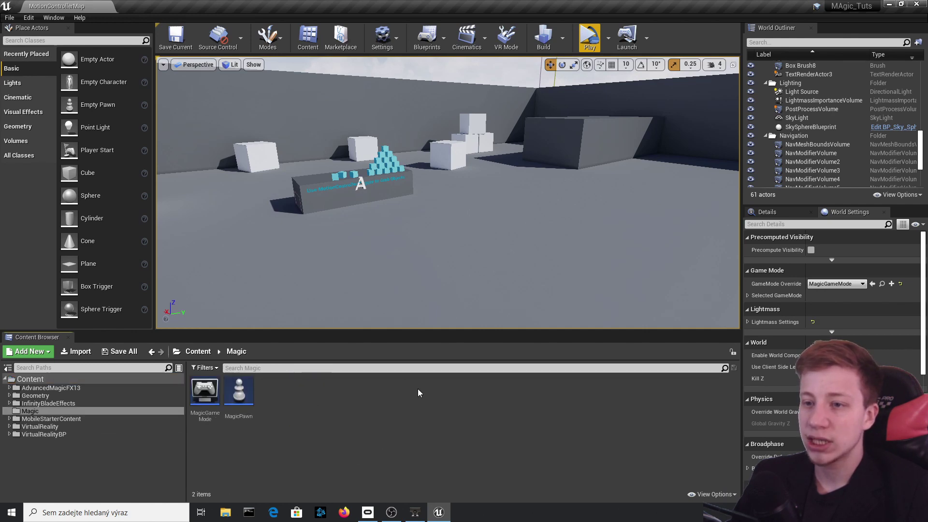
pyautogui.rightClick(419, 389)
pyautogui.click(463, 138)
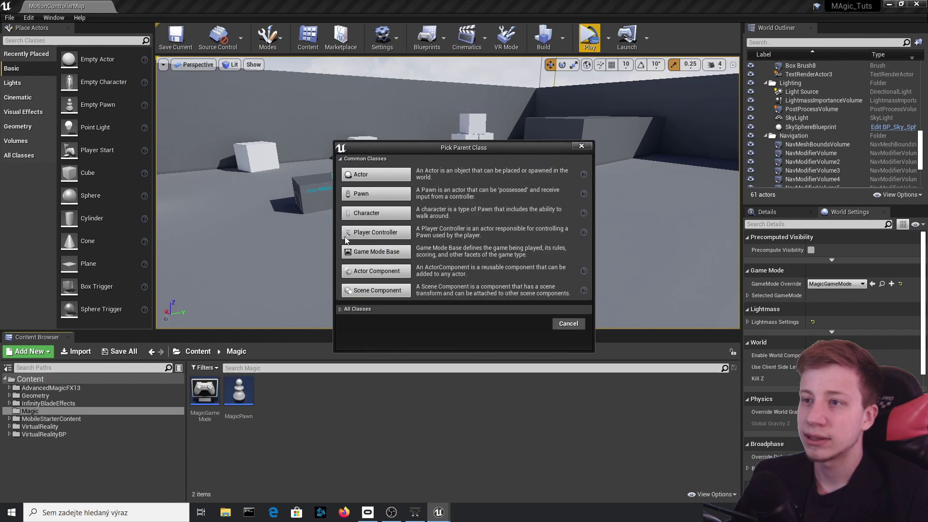
pyautogui.click(382, 177)
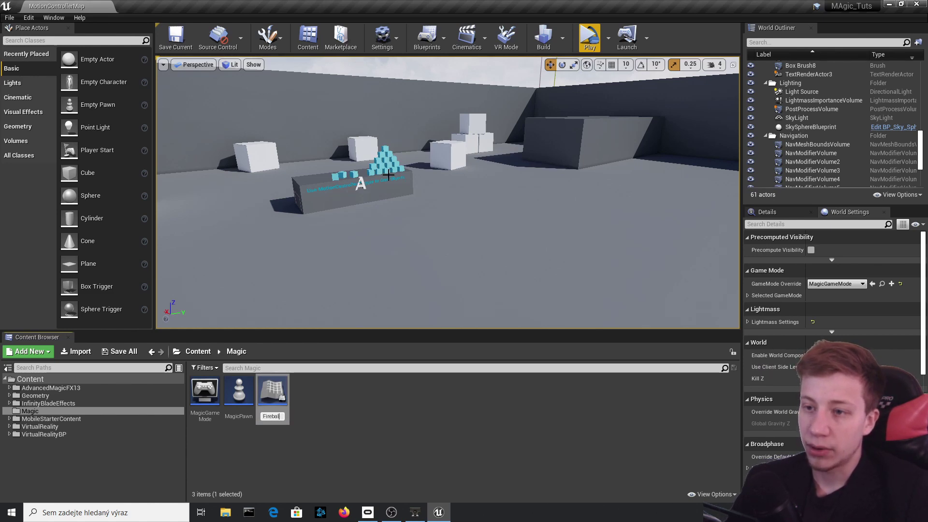
pyautogui.write('Fireball')
pyautogui.press('Return')
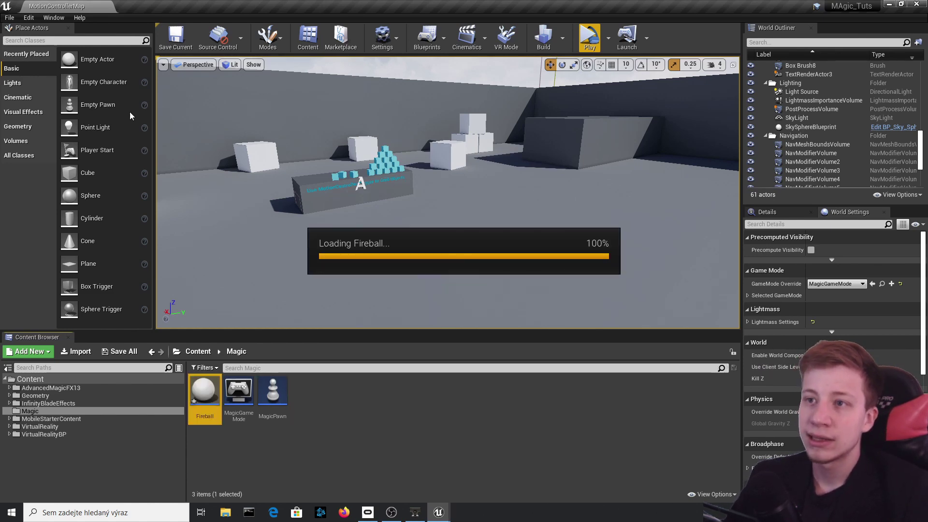
# - Add a Particle System component to the Fireball Blueprint
pyautogui.click(36, 43)
pyautogui.write('parto')
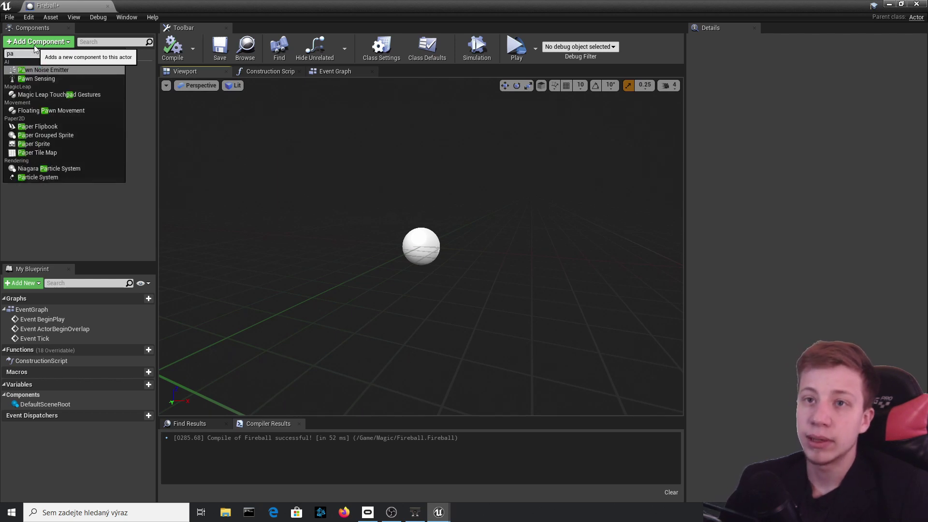
pyautogui.press('BackSpace')
pyautogui.press('Down')
pyautogui.press('Down')
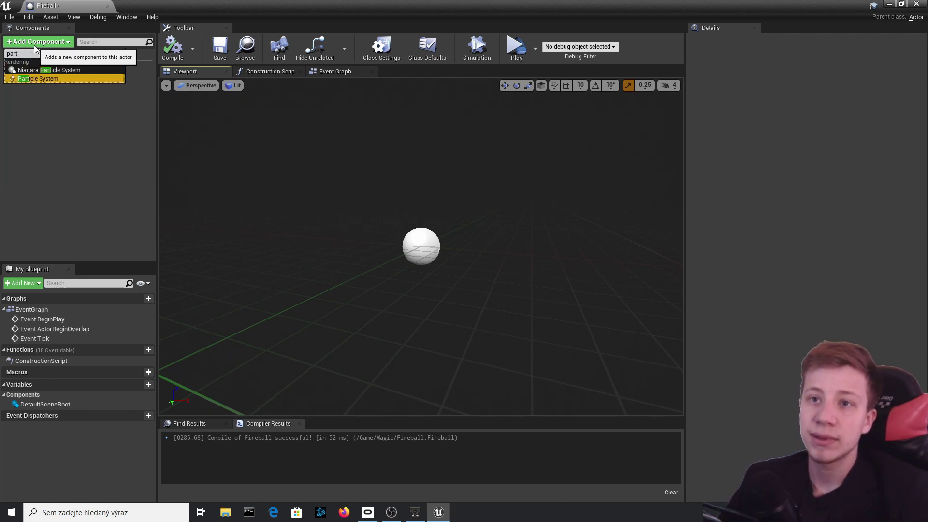
pyautogui.press('Return')
# - Assign P_FireBall_Strong as the ParticleSystem component's template and compile the Blueprint
pyautogui.click(841, 225)
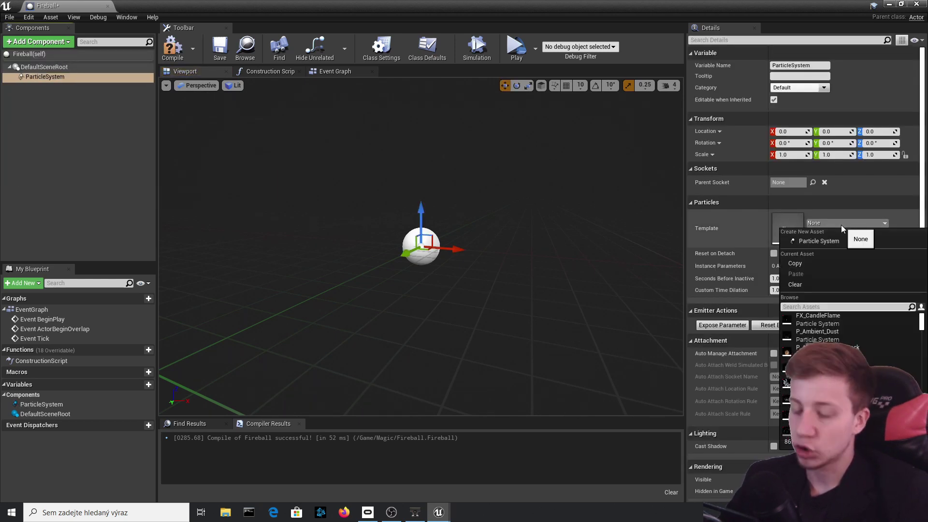
pyautogui.write('fireball')
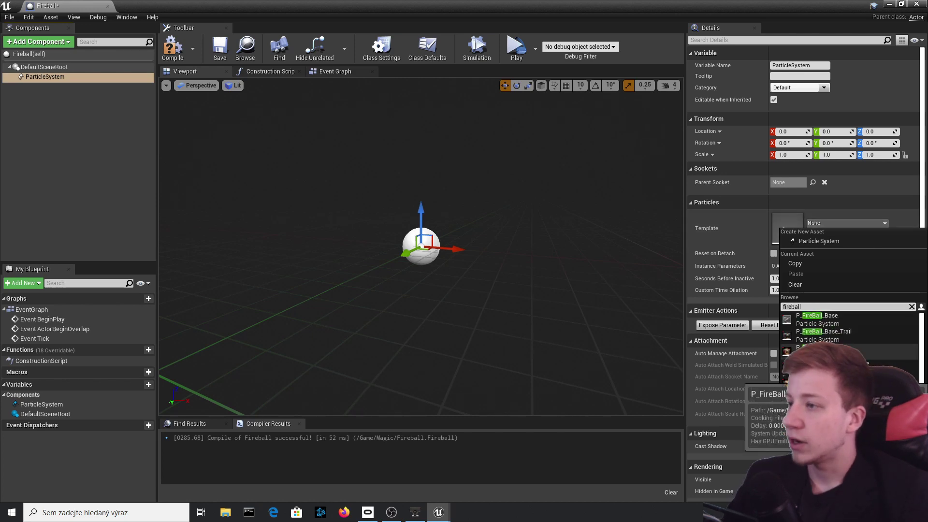
pyautogui.click(839, 397)
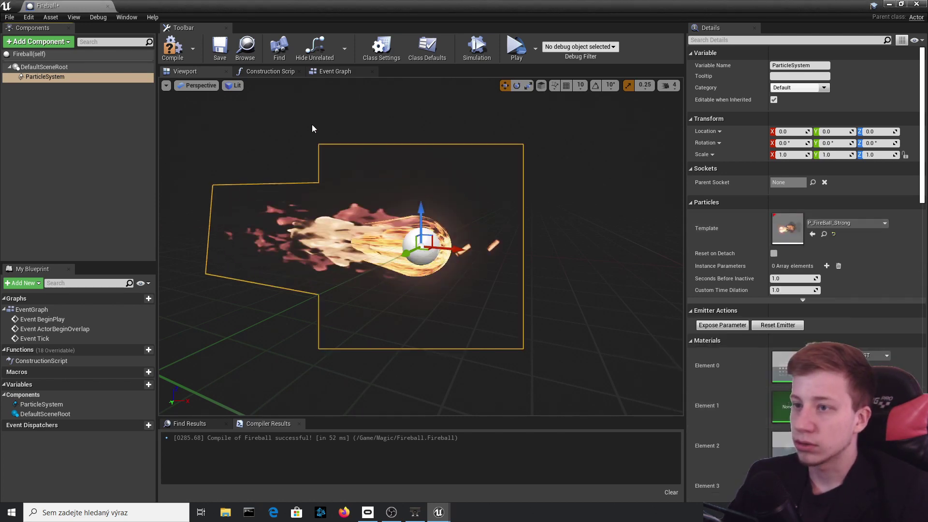
pyautogui.click(174, 49)
pyautogui.moveTo(290, 145); pyautogui.dragTo(338, 154, button='right')
pyautogui.moveTo(406, 242); pyautogui.dragTo(403, 244, button='right')
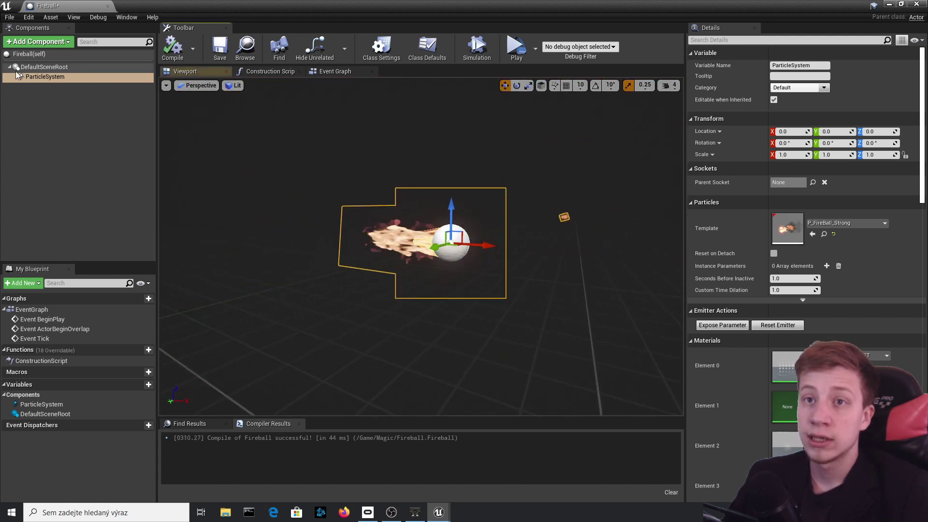
pyautogui.click(50, 88)
pyautogui.click(50, 78)
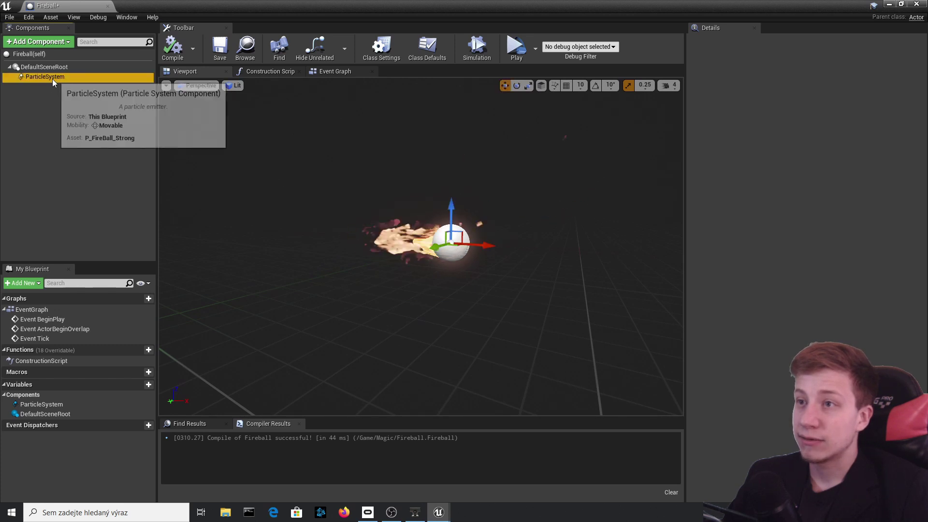
# - Add a Projectile Movement component to the Fireball Blueprint, keeping its default name, and compile
pyautogui.click(326, 71)
pyautogui.click(37, 42)
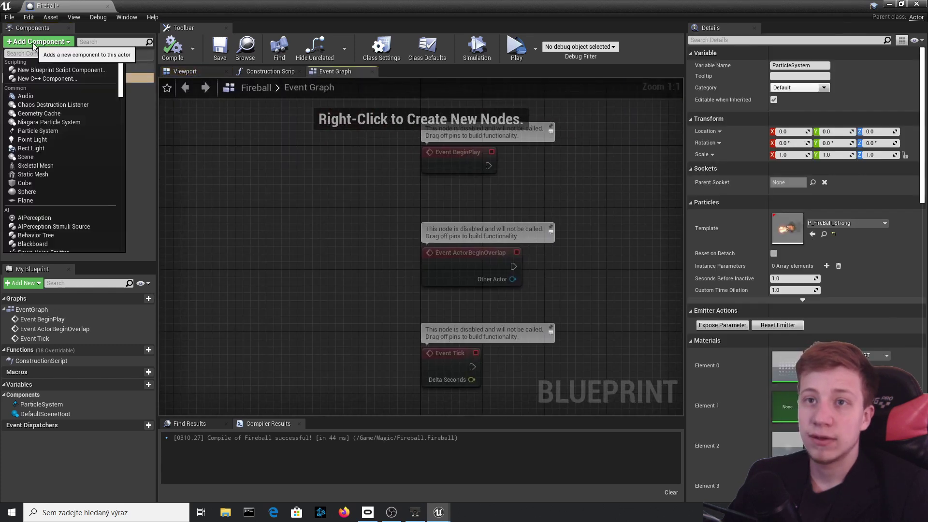
pyautogui.scroll(-5, 60, 215)
pyautogui.scroll(-4, 63, 204)
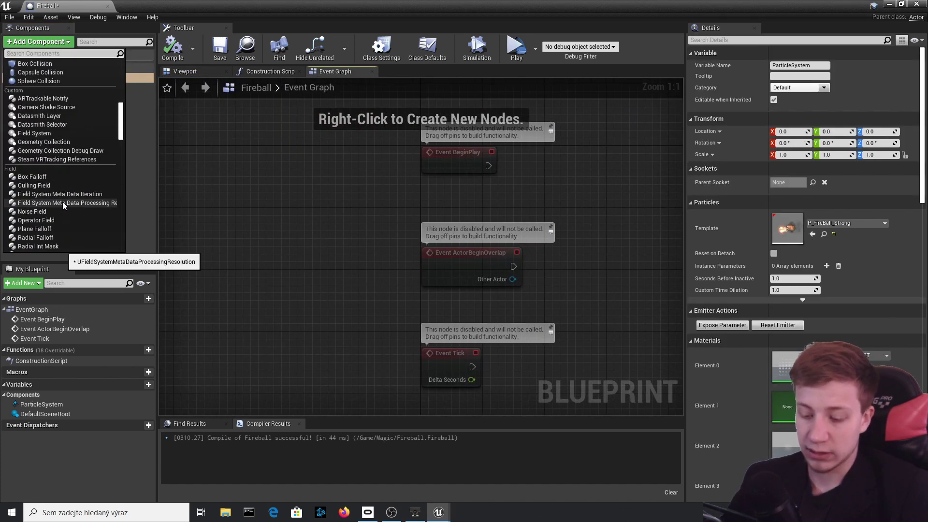
pyautogui.scroll(10, 62, 202)
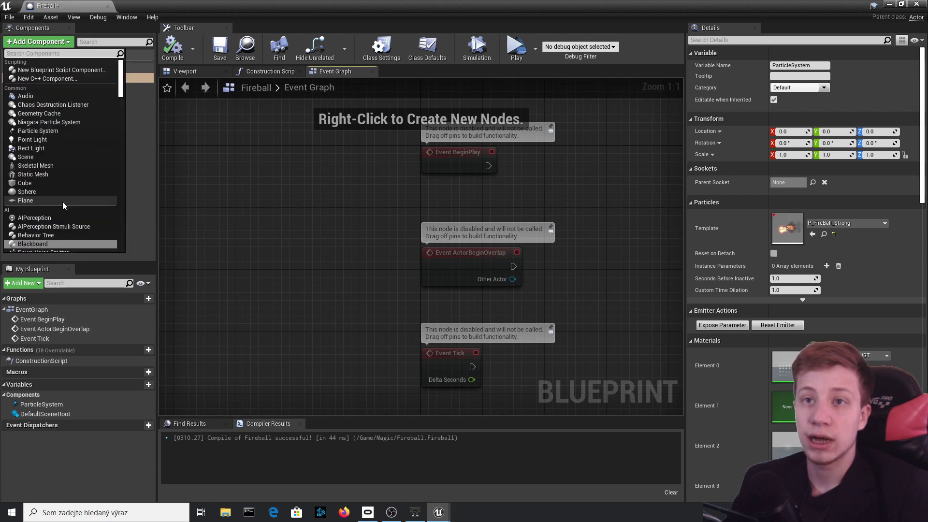
pyautogui.write('pro')
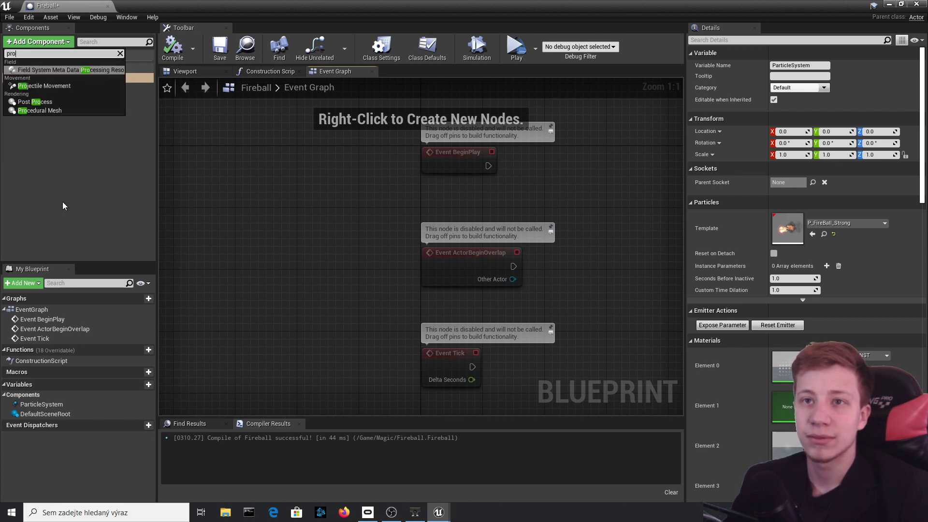
pyautogui.write('ject')
pyautogui.press('Return')
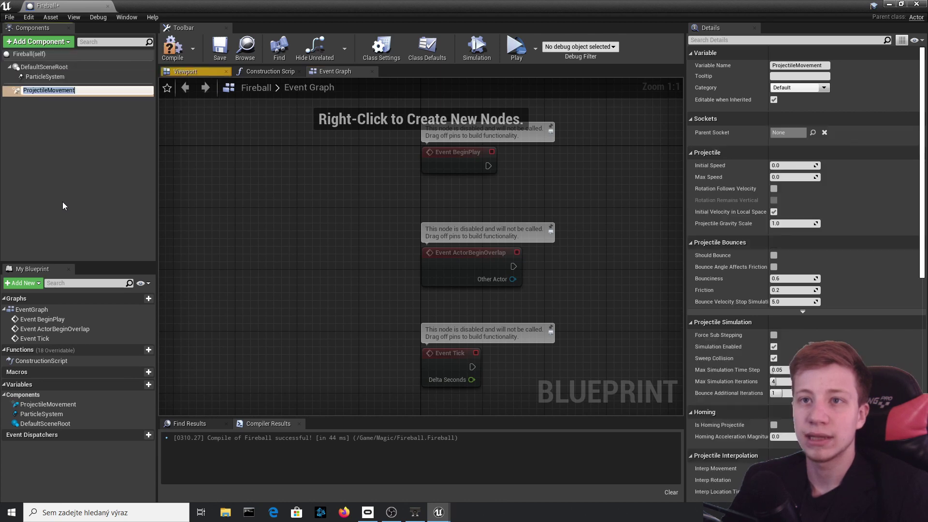
pyautogui.click(173, 47)
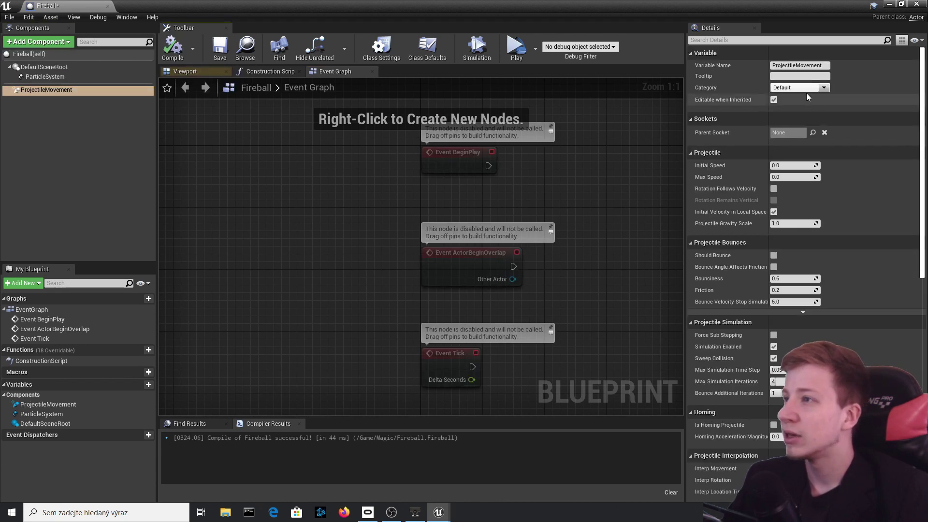
# - Set the ProjectileMovement component's Initial Speed to 1500 and Max Speed to 100000
pyautogui.click(791, 165)
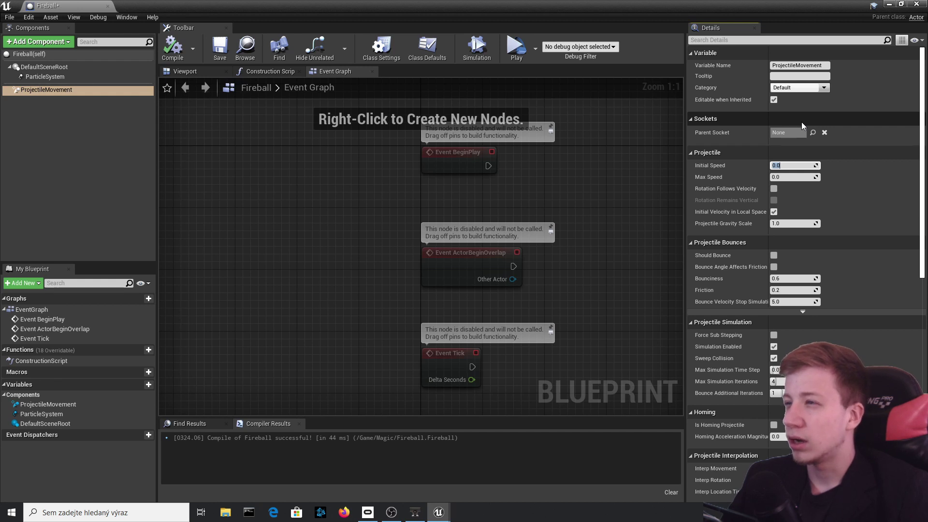
pyautogui.write('1500')
pyautogui.press('Tab')
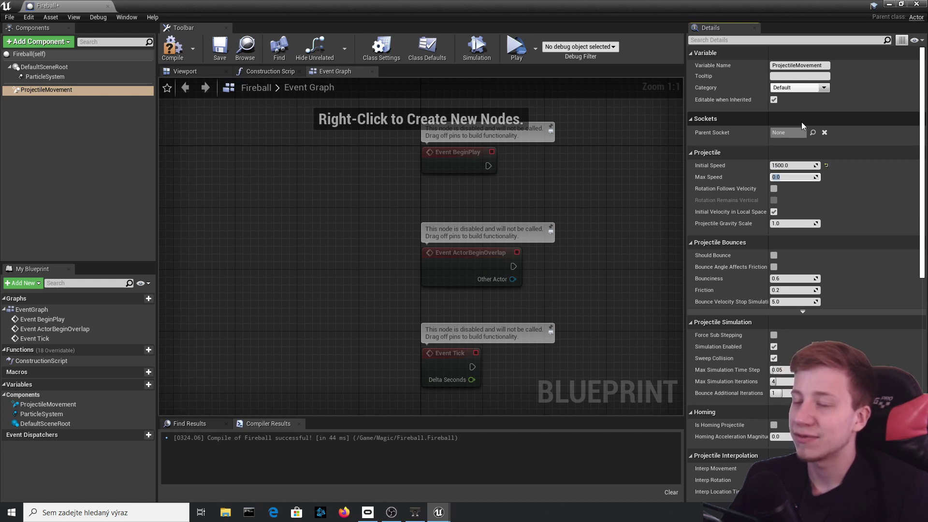
pyautogui.write('100000')
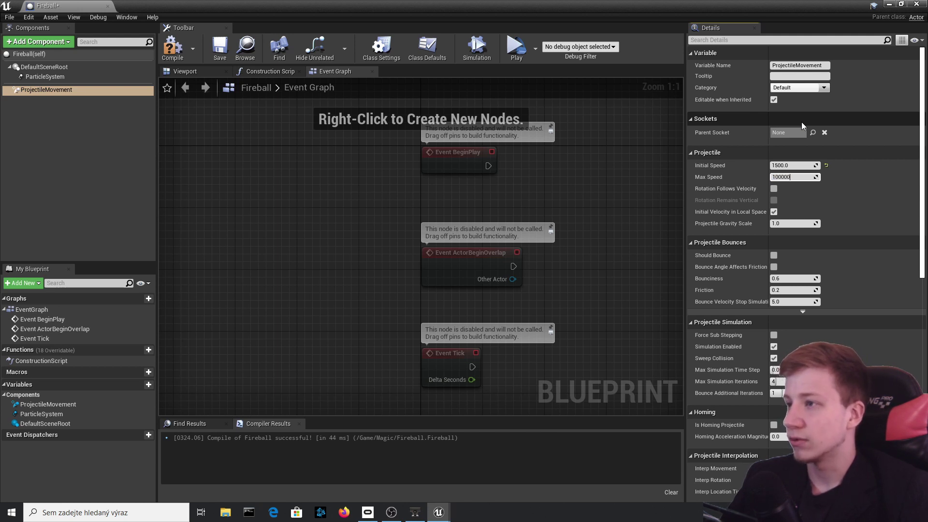
pyautogui.press('Return')
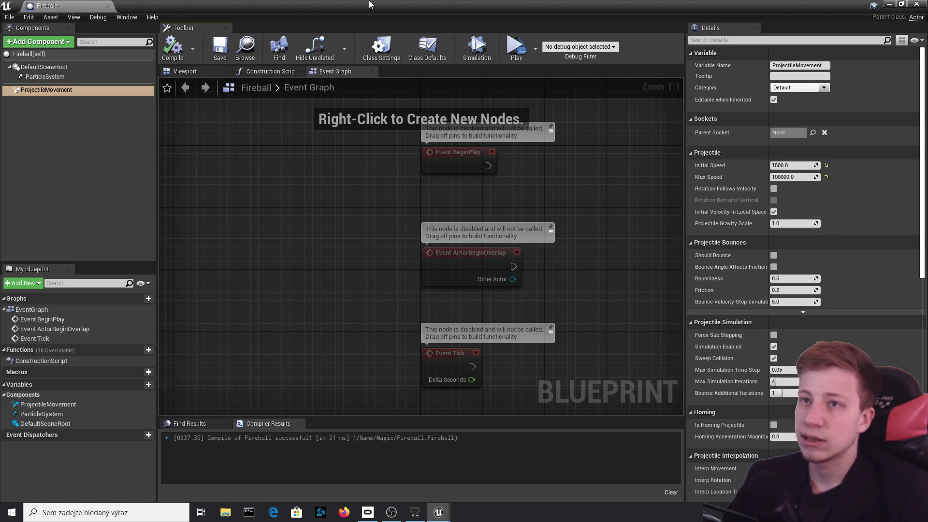
# - Shrink the Blueprint window out of the way and place a Fireball actor in the level beside the far stack of white cubes
pyautogui.moveTo(369, 4); pyautogui.dragTo(488, 462)
pyautogui.moveTo(323, 253); pyautogui.dragTo(415, 252, button='right')
pyautogui.scroll(-5, 323, 253)
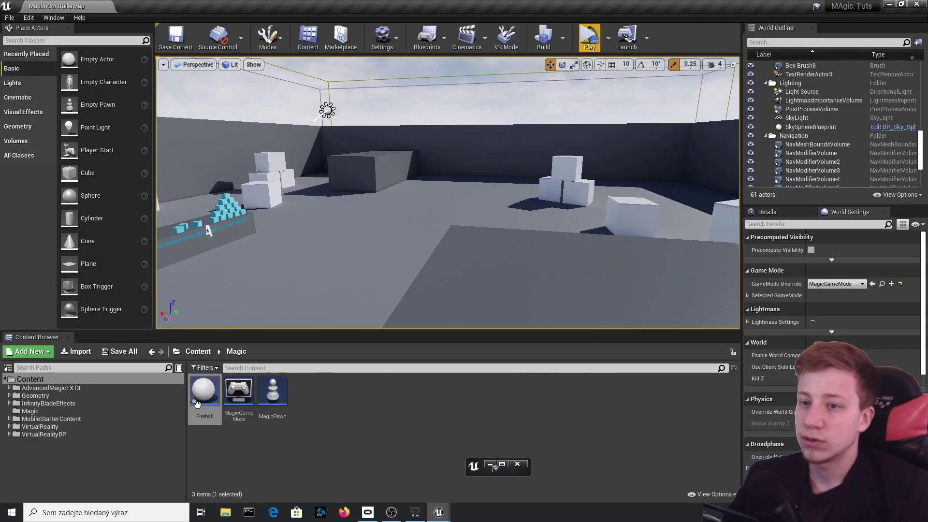
pyautogui.moveTo(197, 404); pyautogui.dragTo(611, 192)
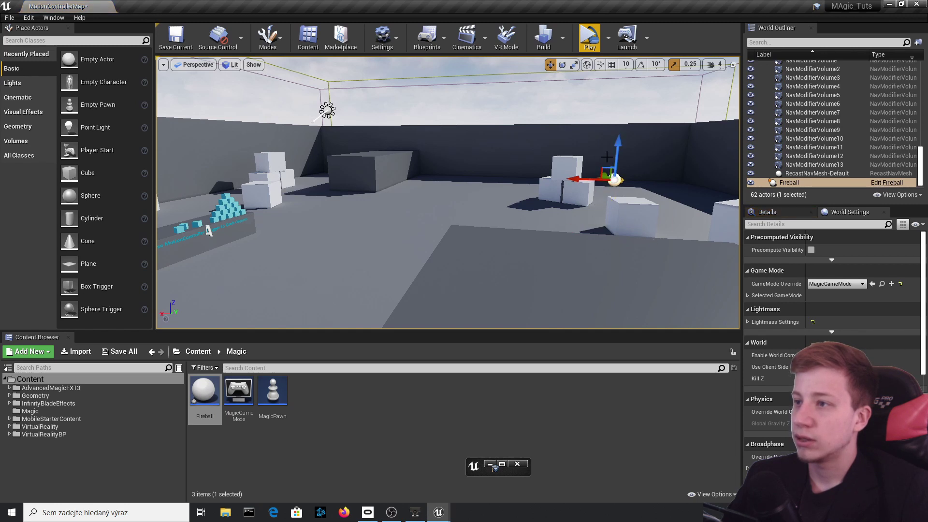
# - Simulate the level to watch how the placed Fireball moves, and stop the simulation
pyautogui.click(607, 38)
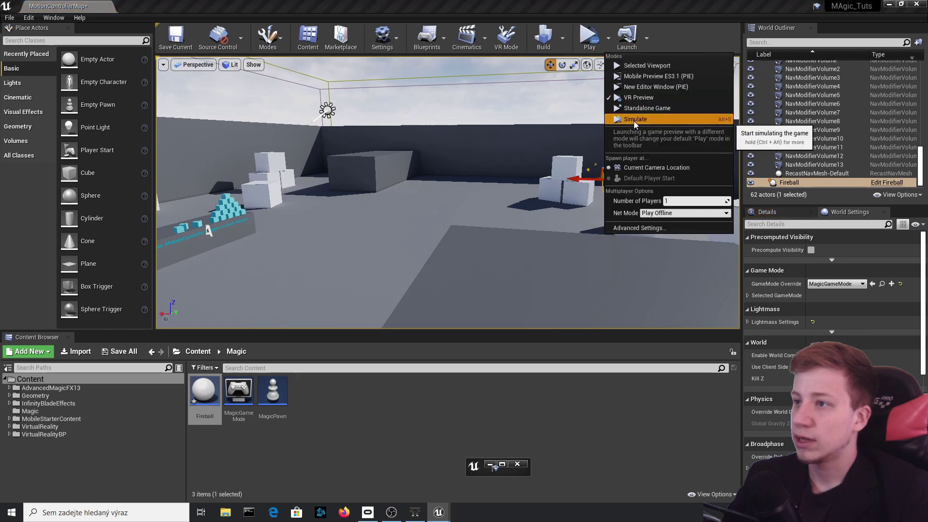
pyautogui.click(638, 114)
pyautogui.press('Escape')
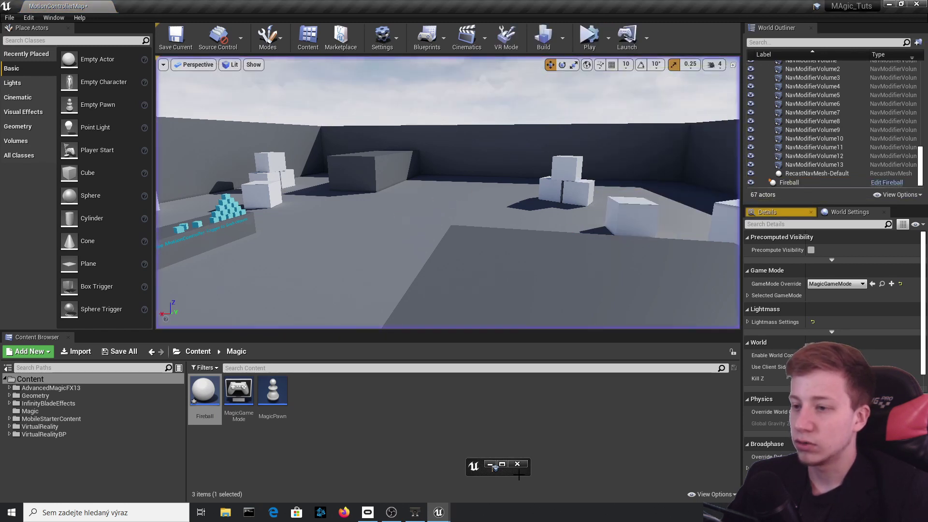
# - Set the Fireball's Projectile Gravity Scale to 0.01 and simulate the level to check its flight
pyautogui.click(502, 463)
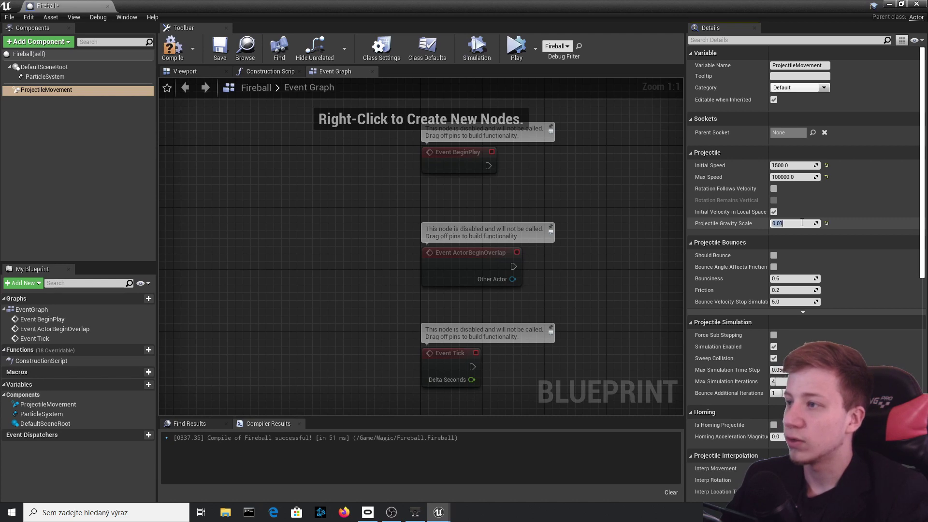
pyautogui.press('Return')
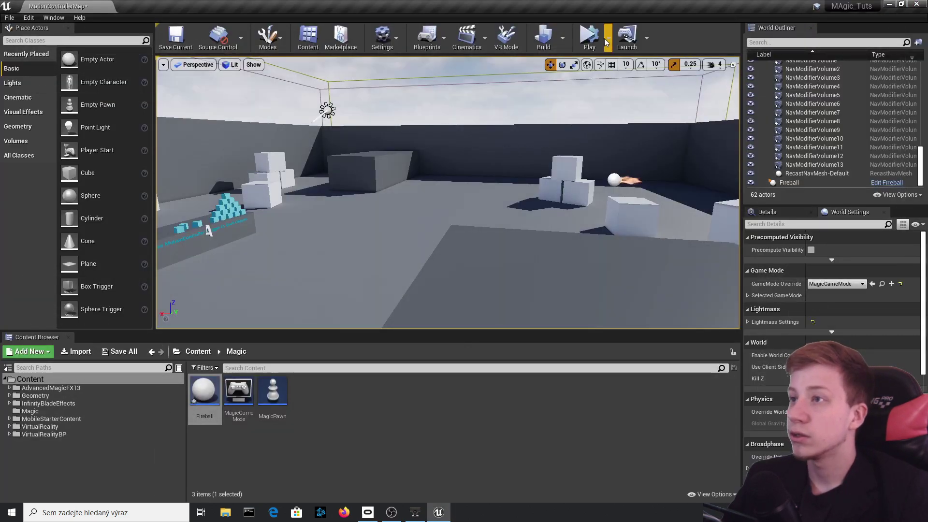
pyautogui.click(588, 35)
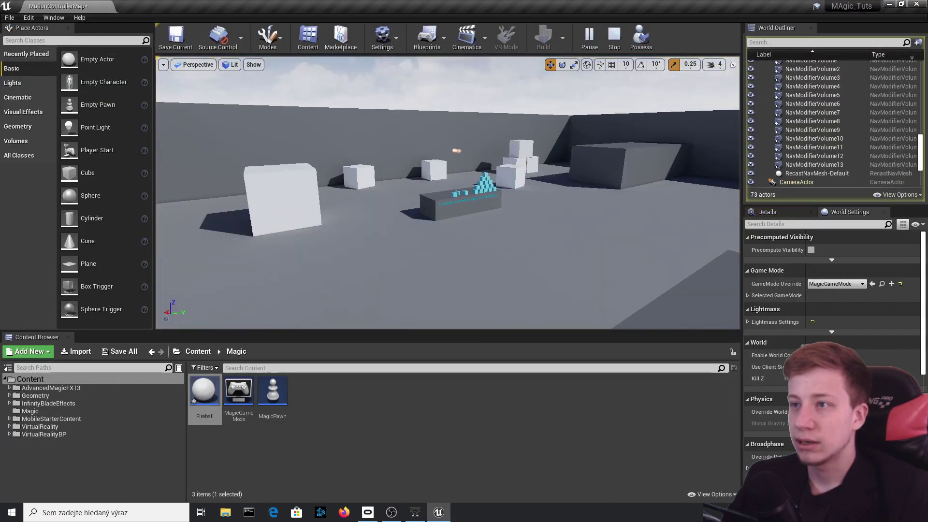
pyautogui.press('Escape')
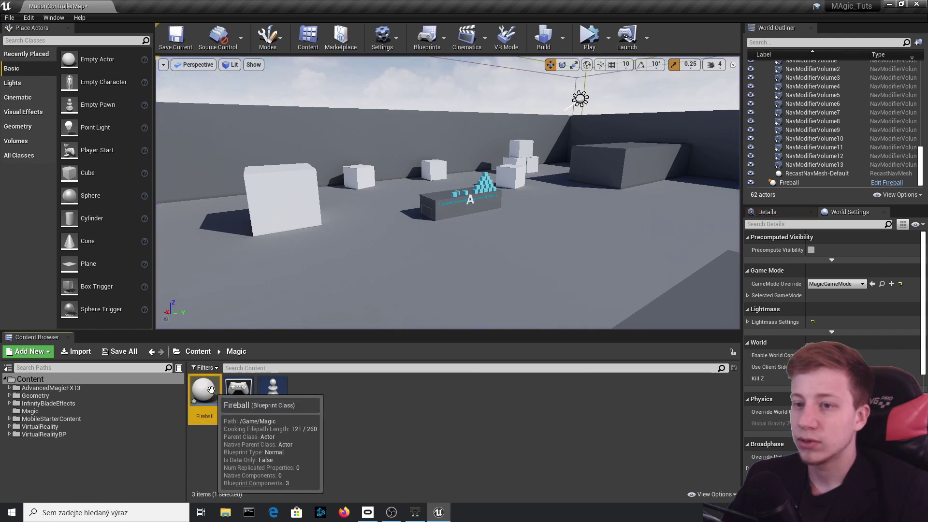
# - Reopen the Fireball Blueprint, set ProjectileMovement's Projectile Gravity Scale to 0.05 and compile
pyautogui.doubleClick(211, 389)
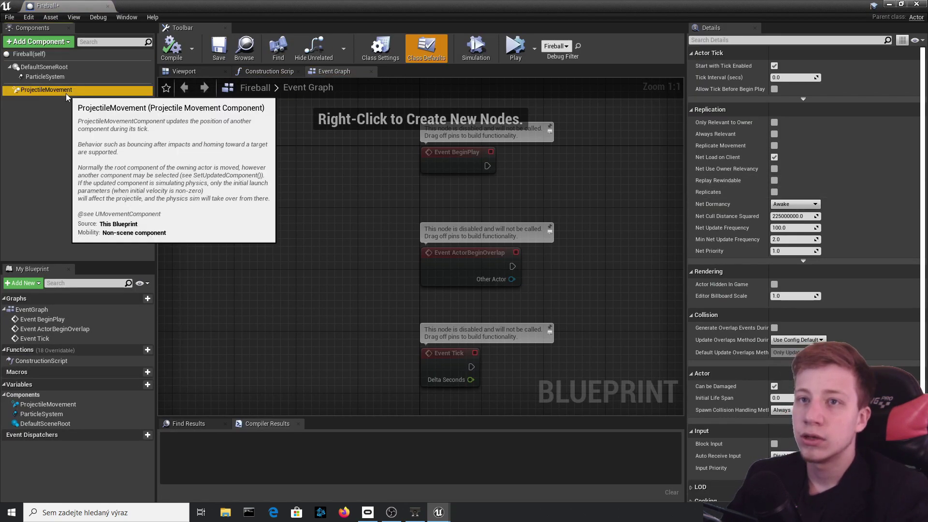
pyautogui.click(66, 91)
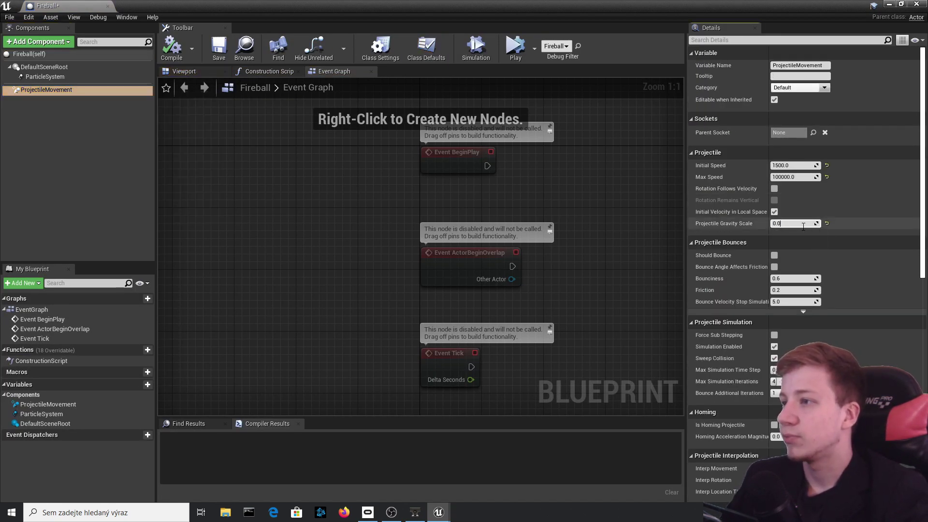
pyautogui.click(172, 48)
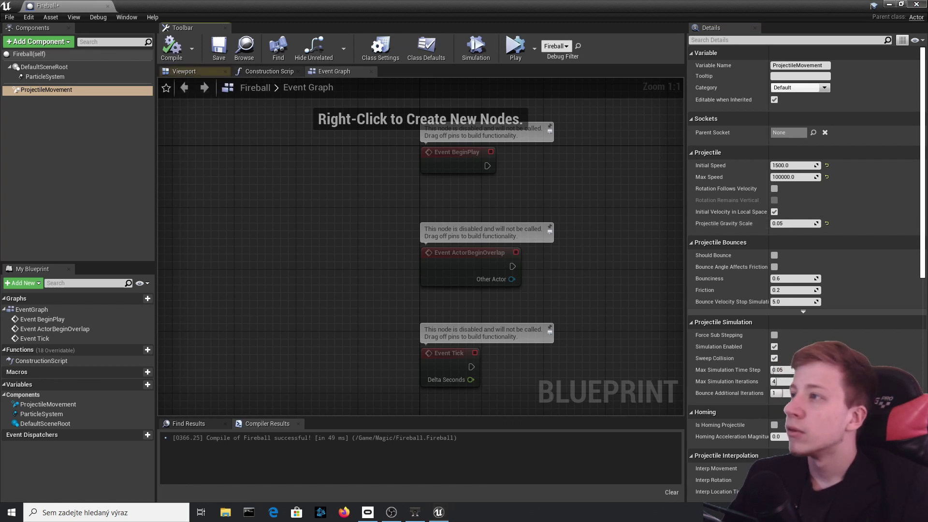
# - Return to the level and simulate it to check the Fireball's flight with the new gravity scale, and stop the simulation
pyautogui.click(916, 3)
pyautogui.click(596, 34)
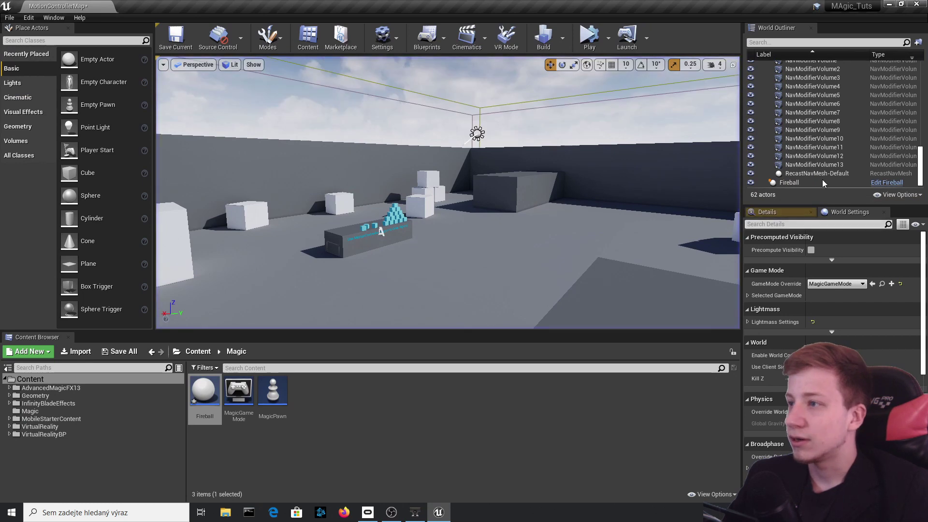
pyautogui.press('Escape')
# - Open the Blueprint of the Fireball placed in the level and add a Sphere Collision component to it
pyautogui.scroll(5, 829, 126)
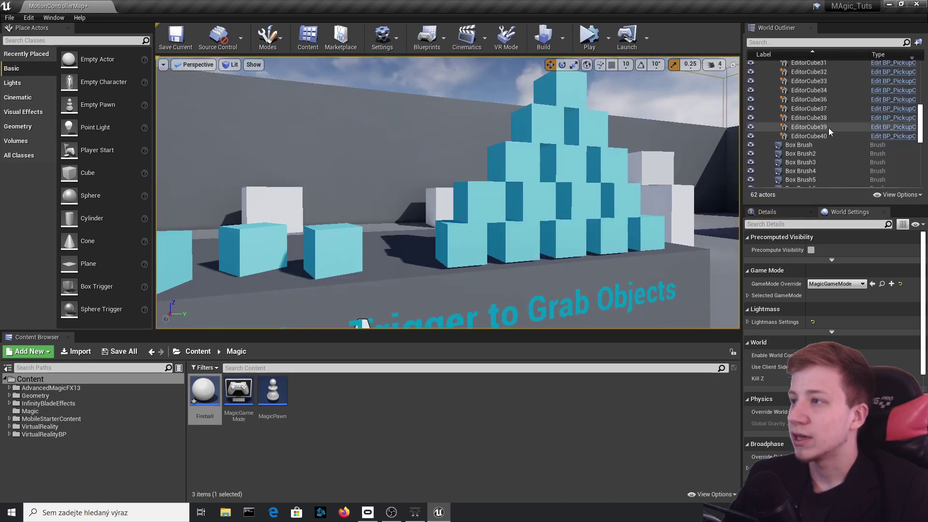
pyautogui.moveTo(330, 206); pyautogui.dragTo(643, 207, button='right')
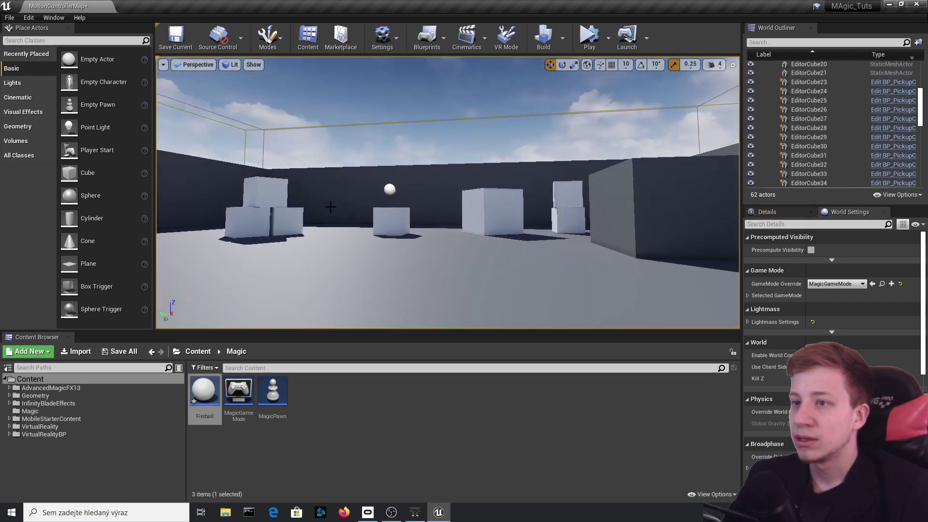
pyautogui.click(389, 189)
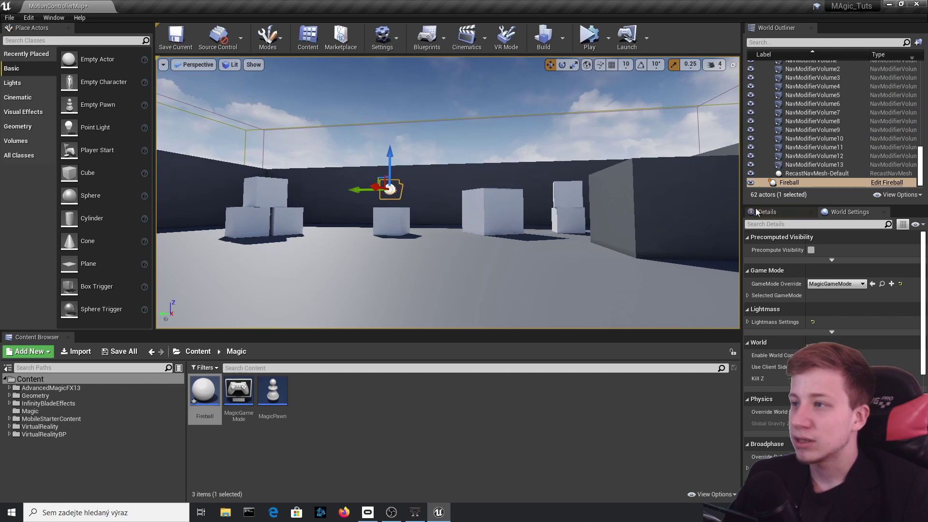
pyautogui.click(887, 184)
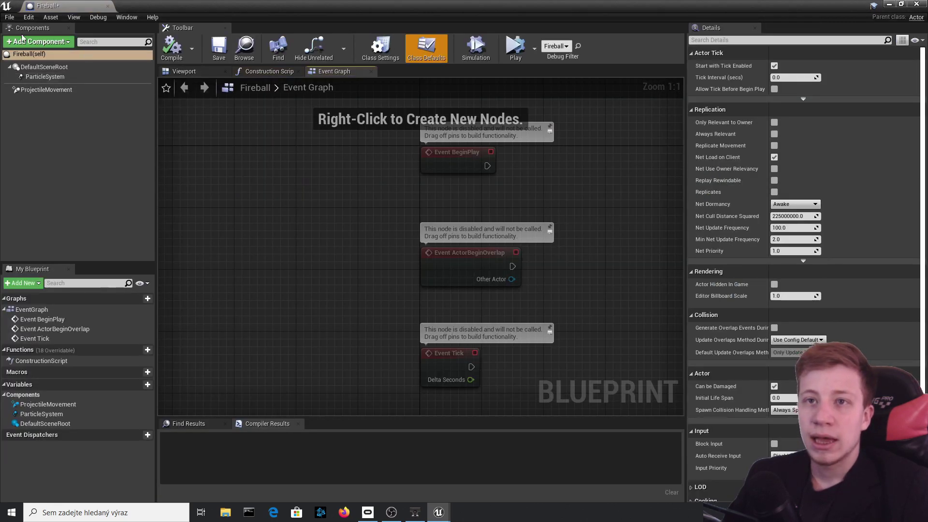
pyautogui.click(22, 41)
pyautogui.write('col')
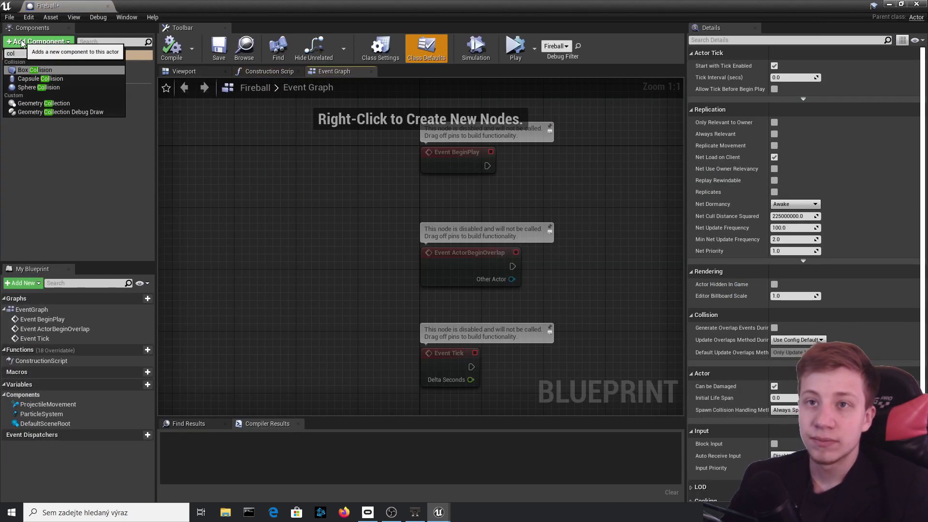
pyautogui.click(39, 87)
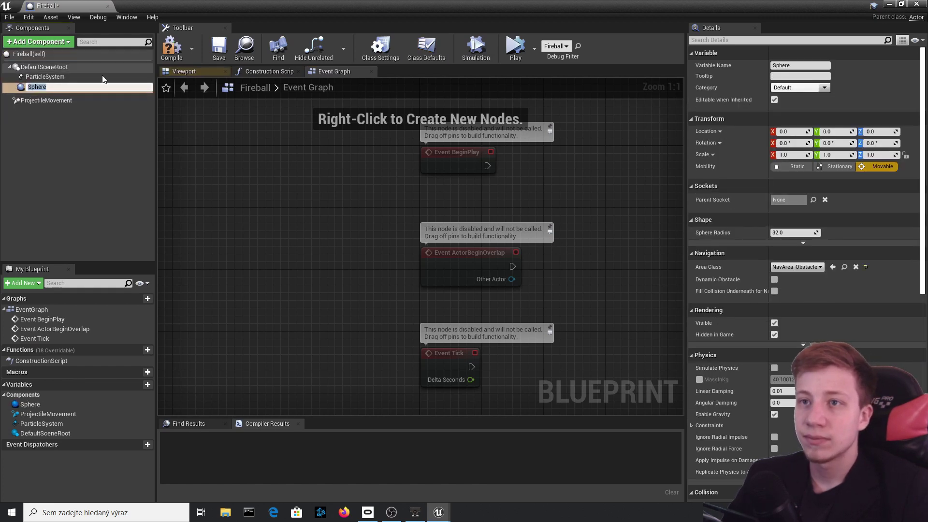
# - Inspect the collision sphere around the particle effect in the Viewport, compile, and attach the Sphere to ParticleSystem
pyautogui.click(203, 72)
pyautogui.click(171, 48)
pyautogui.moveTo(41, 87)
pyautogui.mouseDown()
pyautogui.moveTo(44, 68)
pyautogui.moveTo(49, 87)
pyautogui.moveTo(47, 78)
pyautogui.mouseUp()
pyautogui.press('w')
pyautogui.moveTo(218, 164)
pyautogui.mouseDown(button='right')
pyautogui.moveTo(210, 162)
pyautogui.moveTo(241, 164)
pyautogui.moveTo(227, 164)
pyautogui.mouseUp(button='right')
pyautogui.press('s')
pyautogui.moveTo(362, 109)
pyautogui.mouseDown(button='right')
pyautogui.moveTo(333, 109)
pyautogui.moveTo(343, 109)
pyautogui.mouseUp(button='right')
pyautogui.press('w')
pyautogui.click(362, 109)
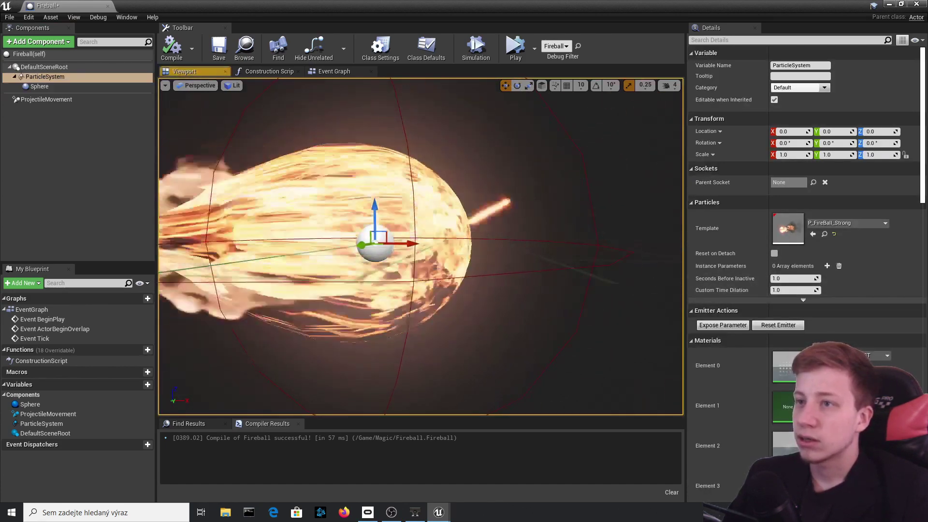
pyautogui.press('f')
# - Attach the Sphere component back to DefaultSceneRoot and compile the Blueprint
pyautogui.click(43, 87)
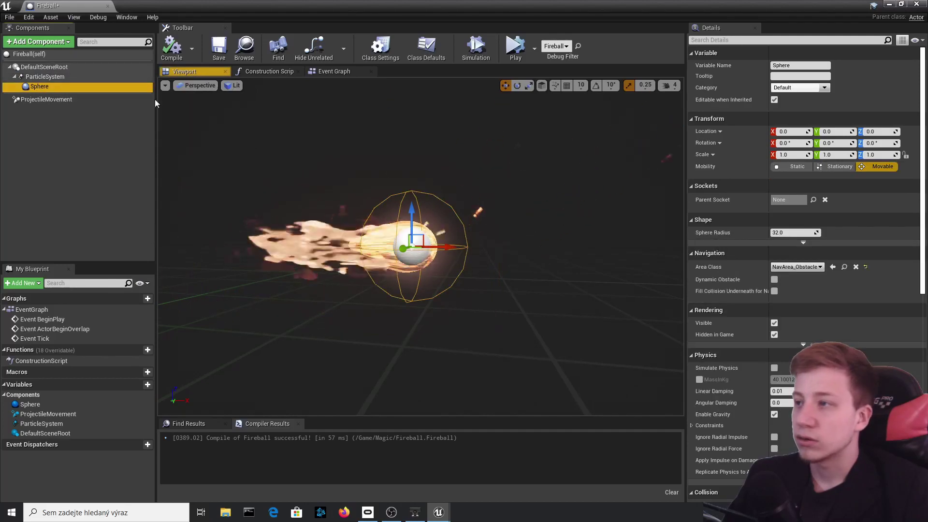
pyautogui.click(40, 160)
pyautogui.moveTo(27, 88)
pyautogui.mouseDown()
pyautogui.moveTo(33, 72)
pyautogui.moveTo(34, 102)
pyautogui.moveTo(32, 70)
pyautogui.mouseUp()
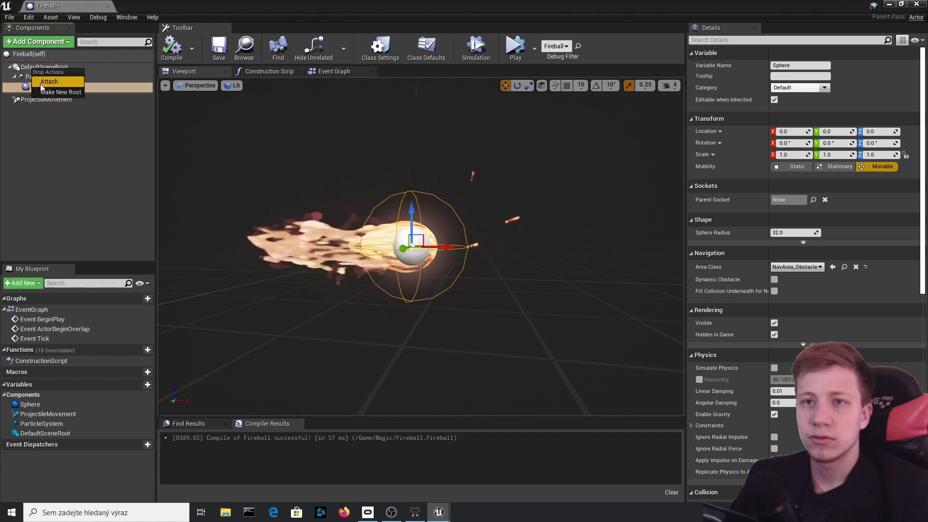
pyautogui.click(41, 85)
pyautogui.click(171, 47)
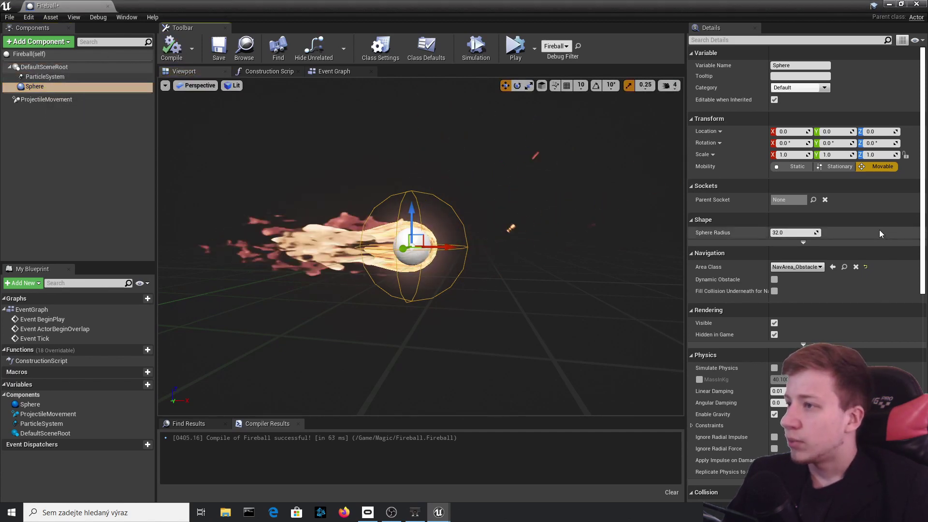
# - Set the Sphere component's Sphere Radius to 15 so it fits the fireball head, and compile
pyautogui.moveTo(793, 232); pyautogui.dragTo(785, 232)
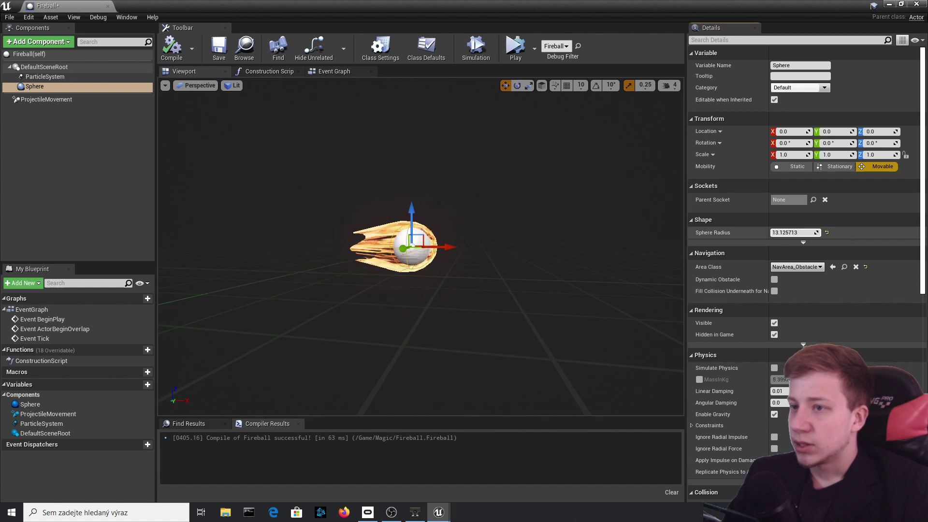
pyautogui.click(171, 47)
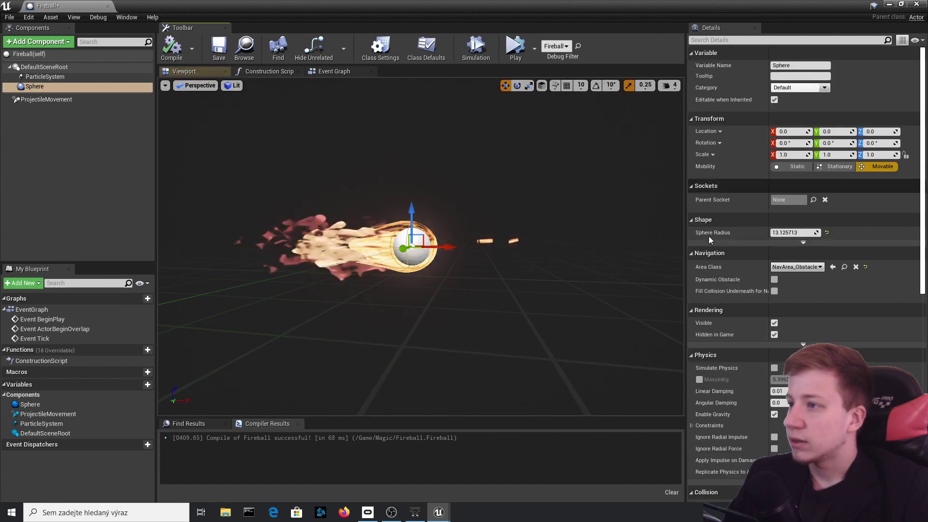
pyautogui.write('15')
pyautogui.press('Return')
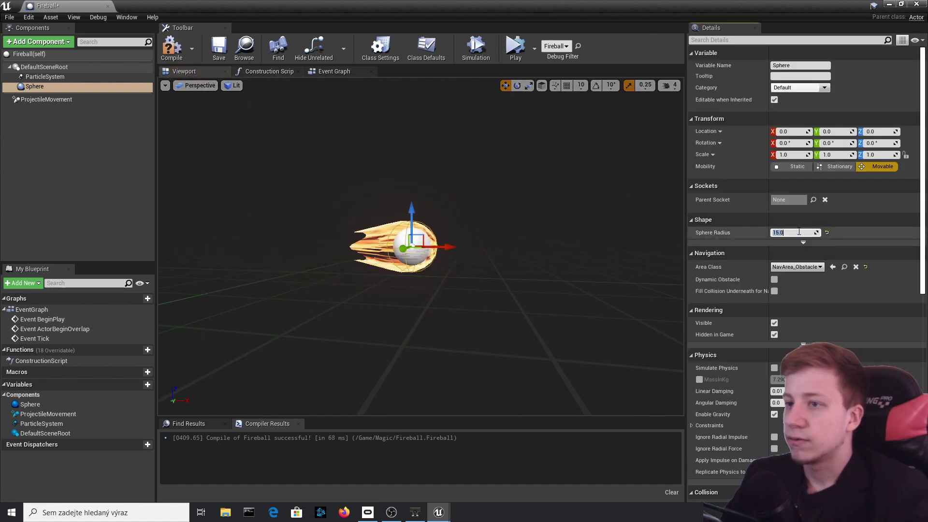
pyautogui.click(172, 47)
# - Set the Sphere component's Collision Presets to BlockAll
pyautogui.scroll(-2, 806, 199)
pyautogui.scroll(-8, 806, 200)
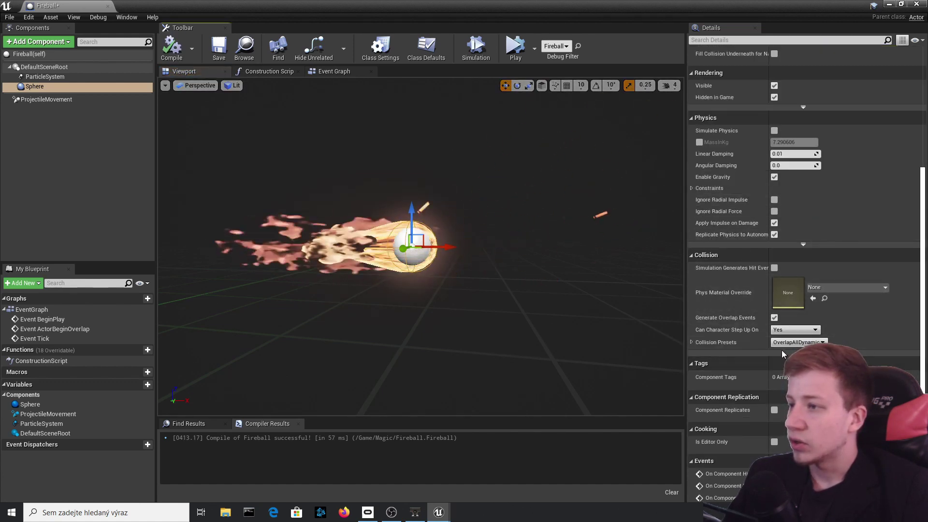
pyautogui.click(795, 342)
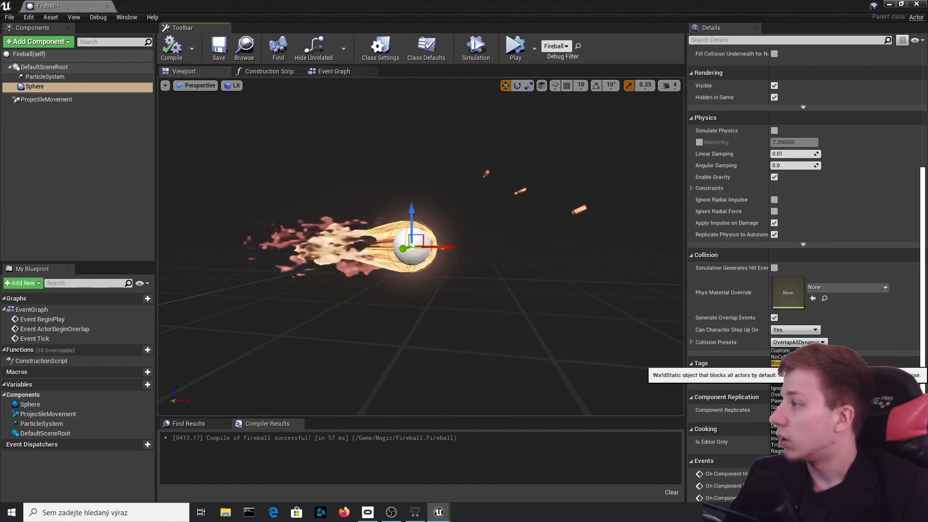
pyautogui.click(779, 363)
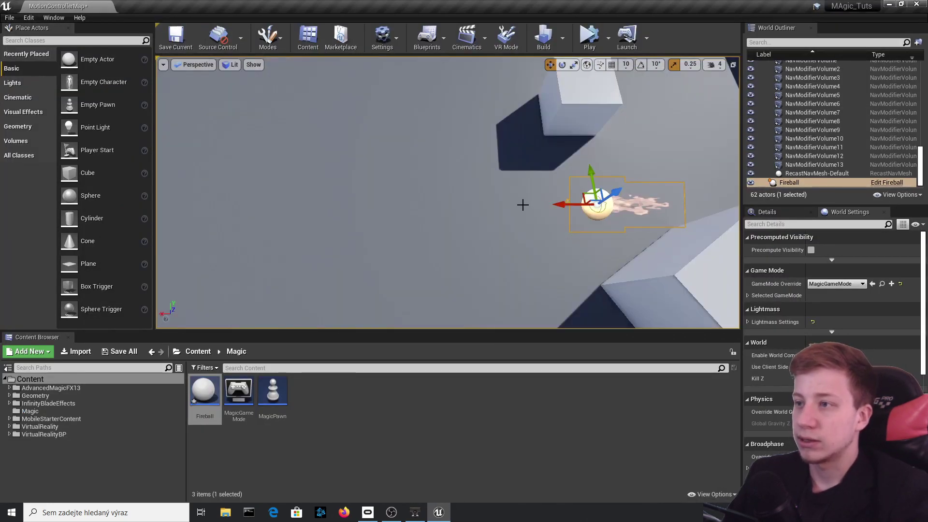
# - Delete the Fireball placed among the white cubes and place a new one on the open floor near the cyan cube table
pyautogui.press('Delete')
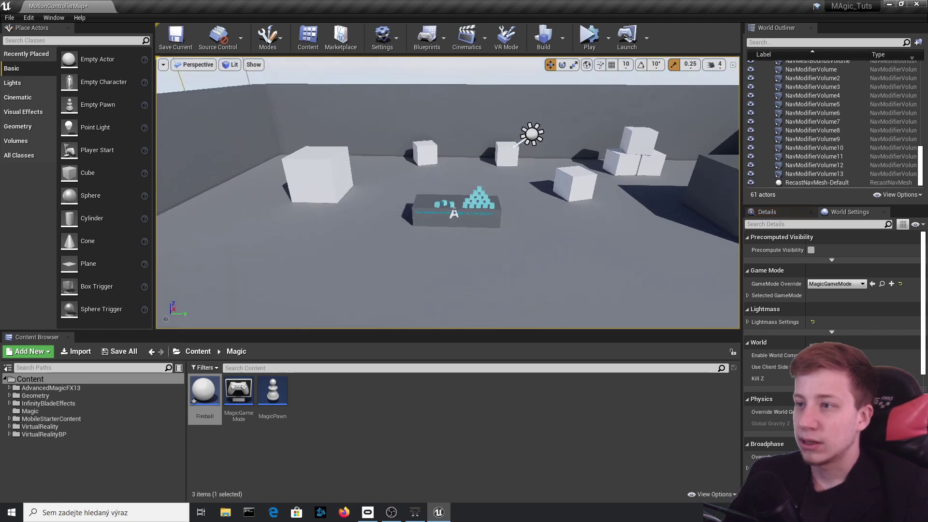
pyautogui.press('w')
pyautogui.moveTo(447, 194); pyautogui.dragTo(566, 188, button='right')
pyautogui.moveTo(205, 394); pyautogui.dragTo(368, 212)
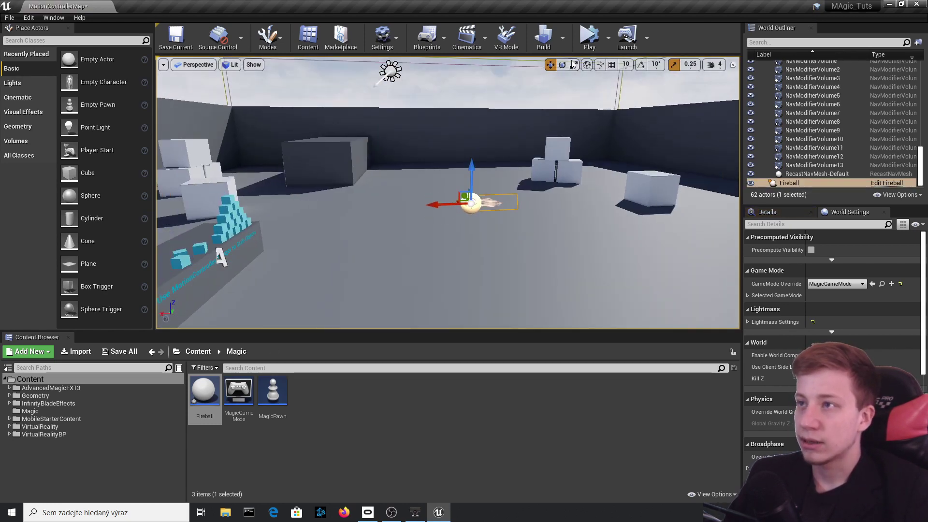
# - Simulate the level to watch how the newly placed Fireball collides, and stop the simulation
pyautogui.click(589, 37)
pyautogui.moveTo(557, 233); pyautogui.dragTo(536, 257, button='right')
pyautogui.press('Escape')
pyautogui.press('d')
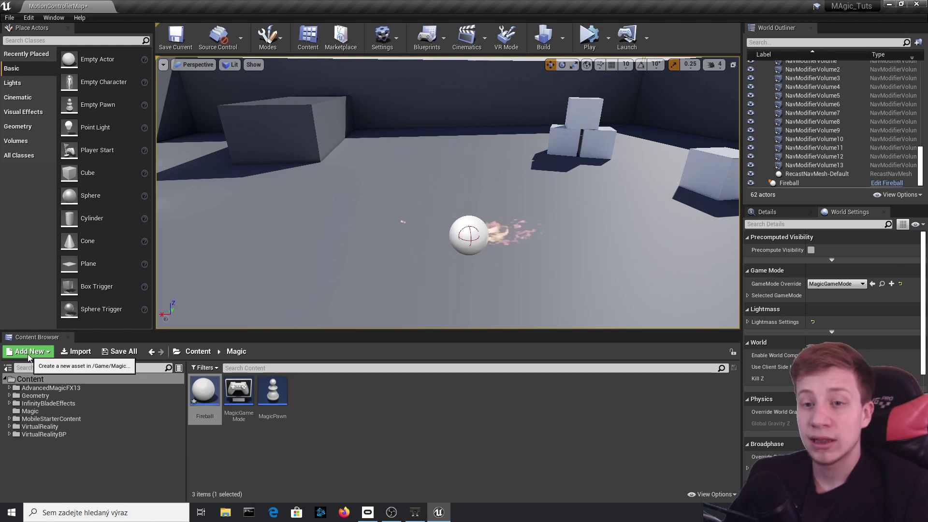
# - Add the Third Person Blueprint feature pack to the project and close the content dialog
pyautogui.click(29, 352)
pyautogui.moveTo(40, 339)
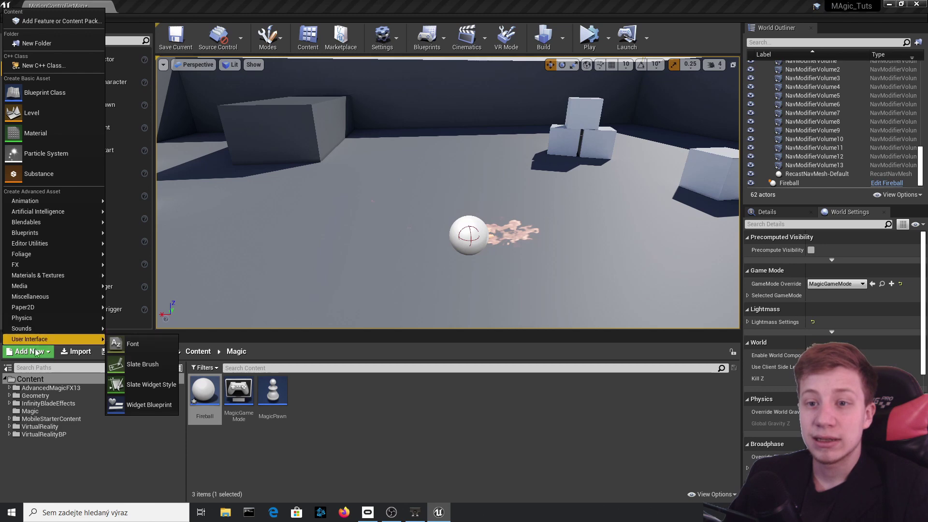
pyautogui.click(54, 21)
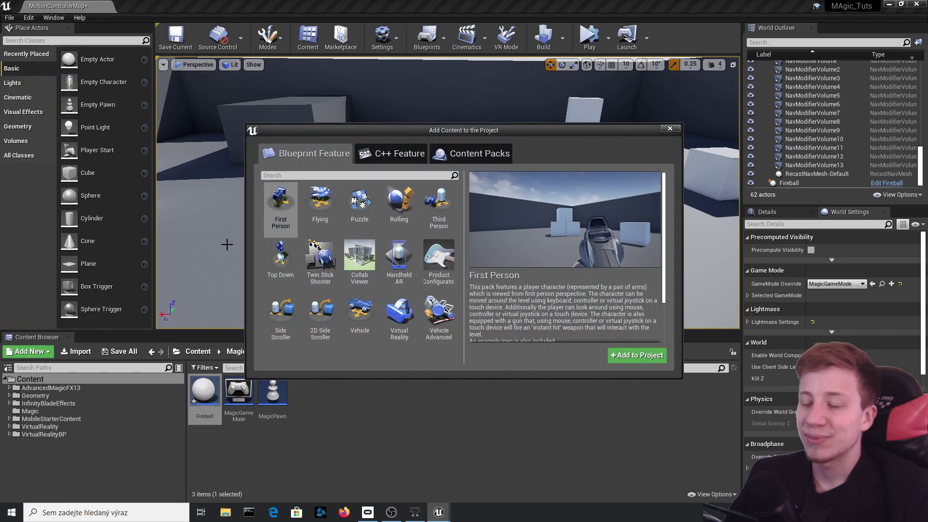
pyautogui.click(440, 210)
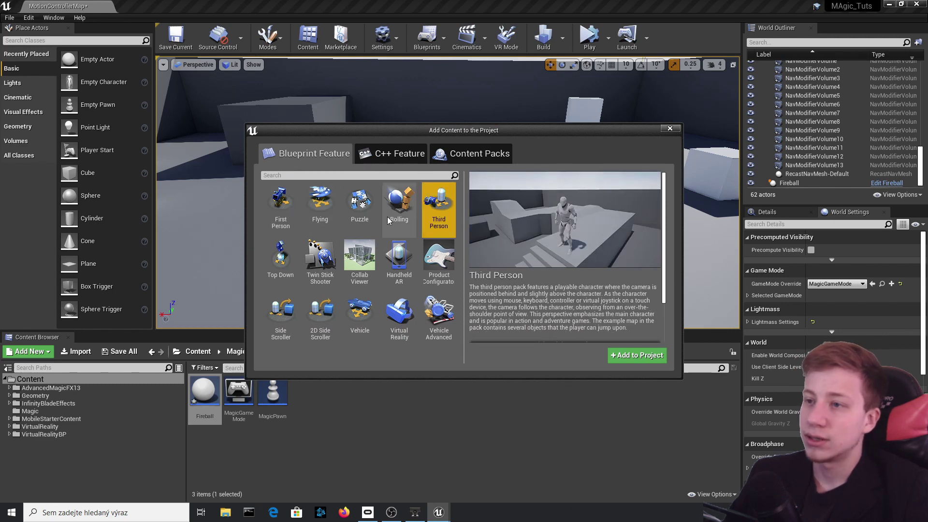
pyautogui.click(639, 356)
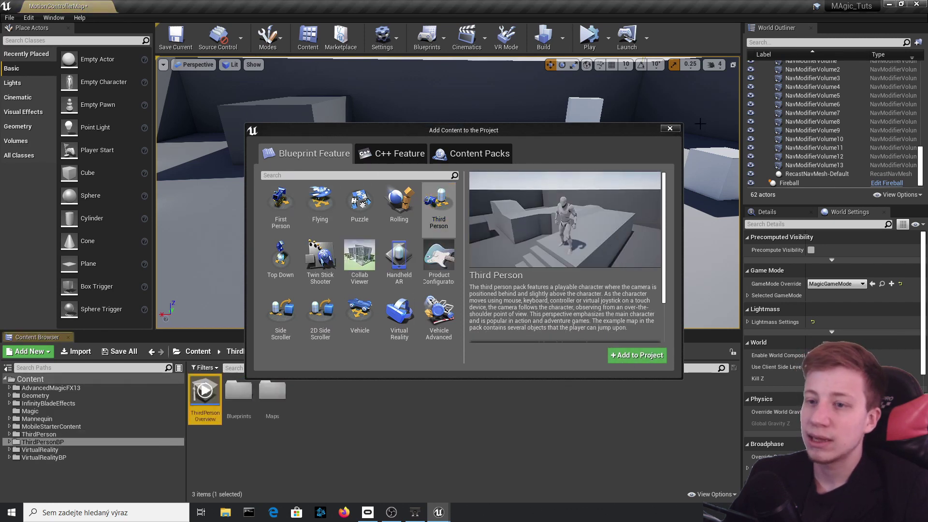
pyautogui.click(669, 129)
# - Place ThirdPersonCharacter from ThirdPersonBP/Blueprints in the Fireball's path and simulate the level to test the hit
pyautogui.doubleClick(43, 441)
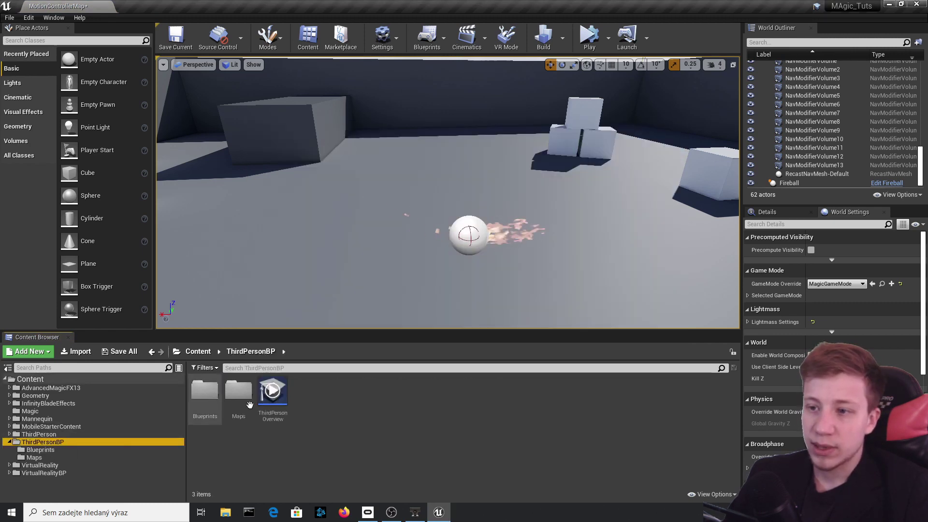
pyautogui.doubleClick(207, 395)
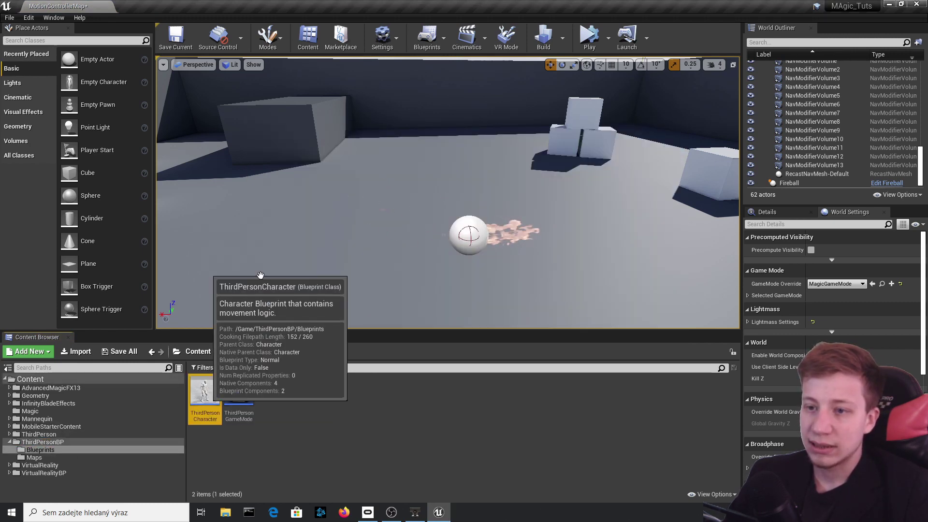
pyautogui.moveTo(215, 401); pyautogui.dragTo(260, 280)
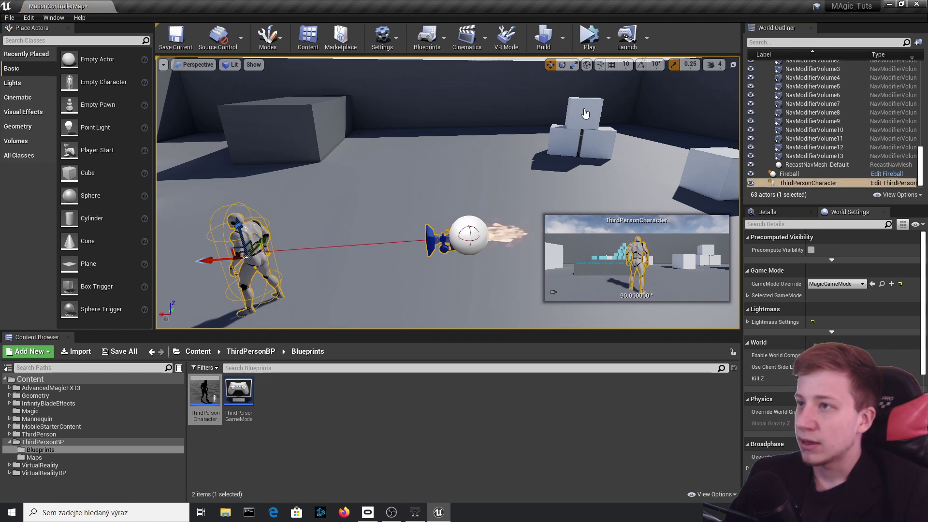
pyautogui.click(589, 37)
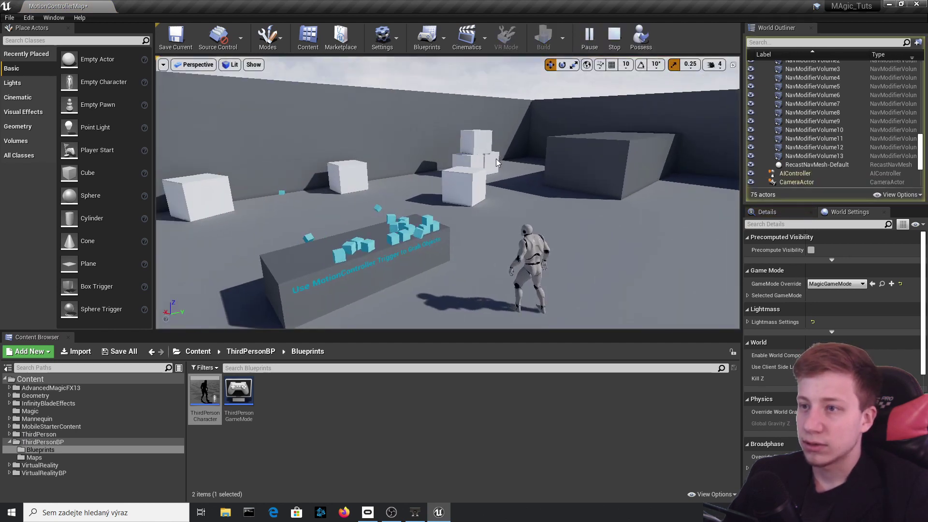
pyautogui.press('Escape')
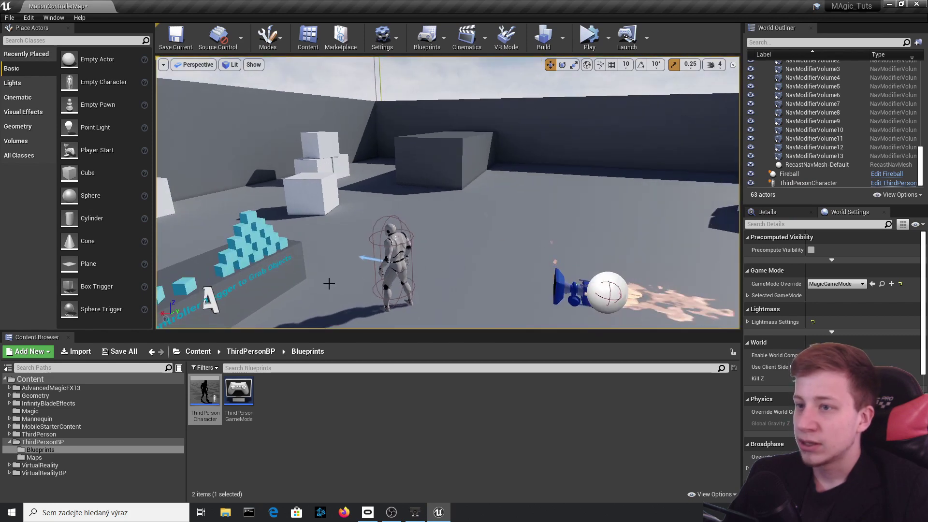
# - Open the Blueprint of the ThirdPersonCharacter placed in the level
pyautogui.click(400, 234)
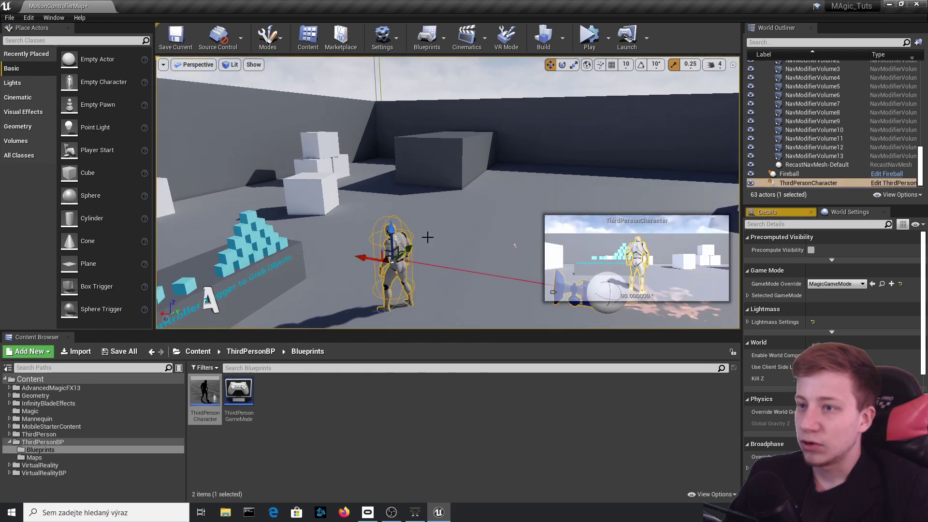
pyautogui.click(903, 184)
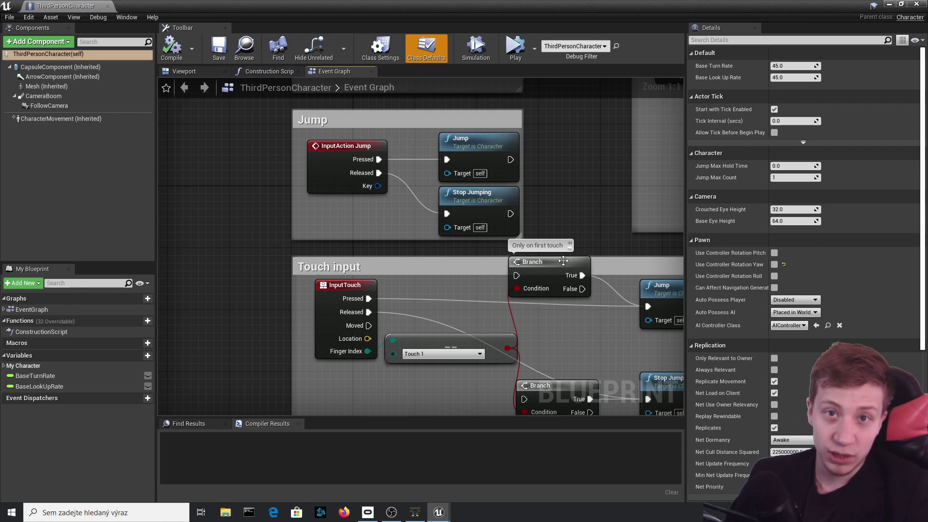
pyautogui.scroll(-5, 423, 190)
pyautogui.scroll(3, 537, 229)
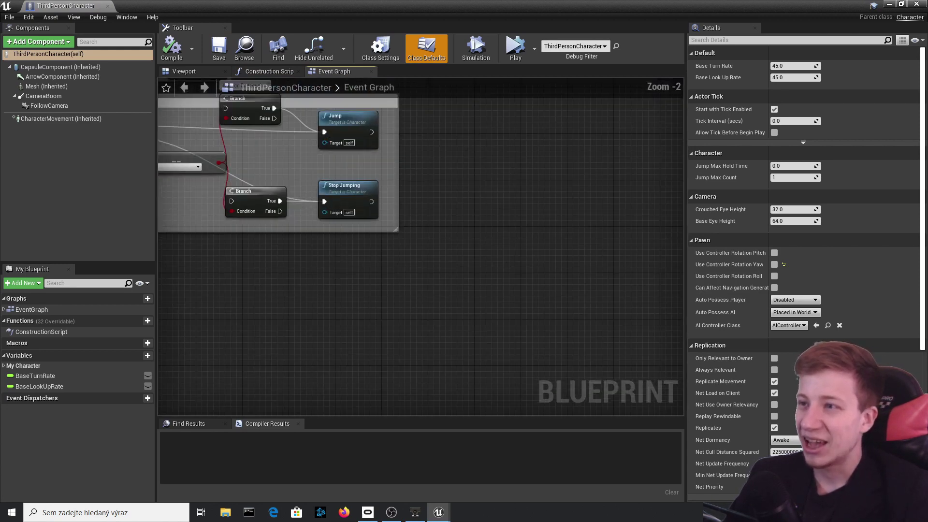
# - Add a custom event named Death in an empty area of the ThirdPersonCharacter Event Graph
pyautogui.moveTo(536, 230); pyautogui.dragTo(392, 376, button='right')
pyautogui.scroll(-5, 392, 275)
pyautogui.moveTo(362, 304); pyautogui.dragTo(433, 259, button='right')
pyautogui.scroll(2, 434, 260)
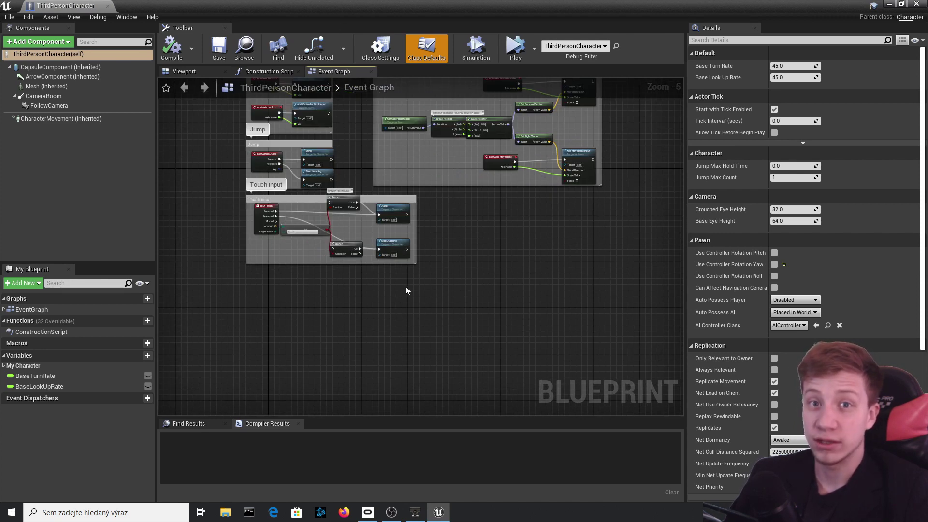
pyautogui.moveTo(392, 327); pyautogui.dragTo(414, 301, button='right')
pyautogui.scroll(-3, 414, 300)
pyautogui.moveTo(396, 239); pyautogui.dragTo(358, 241, button='right')
pyautogui.scroll(4, 340, 229)
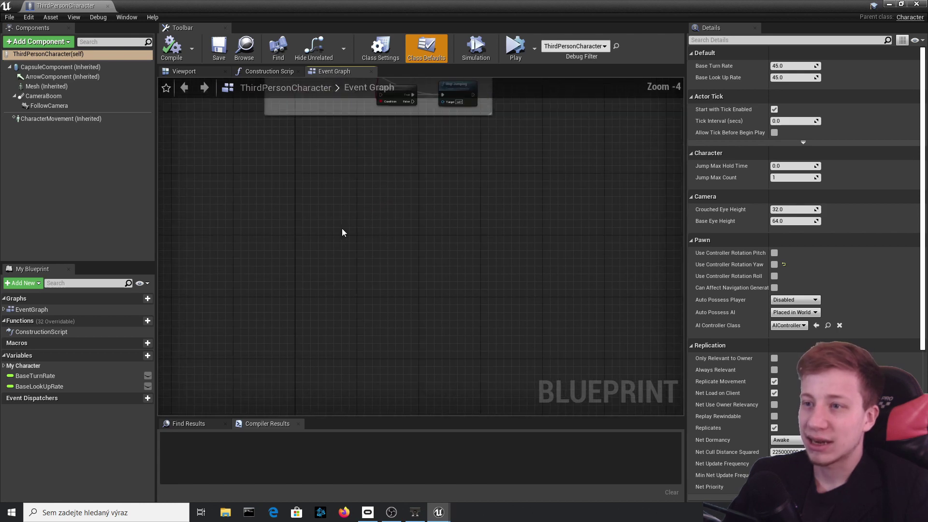
pyautogui.rightClick(341, 228)
pyautogui.write('custom event')
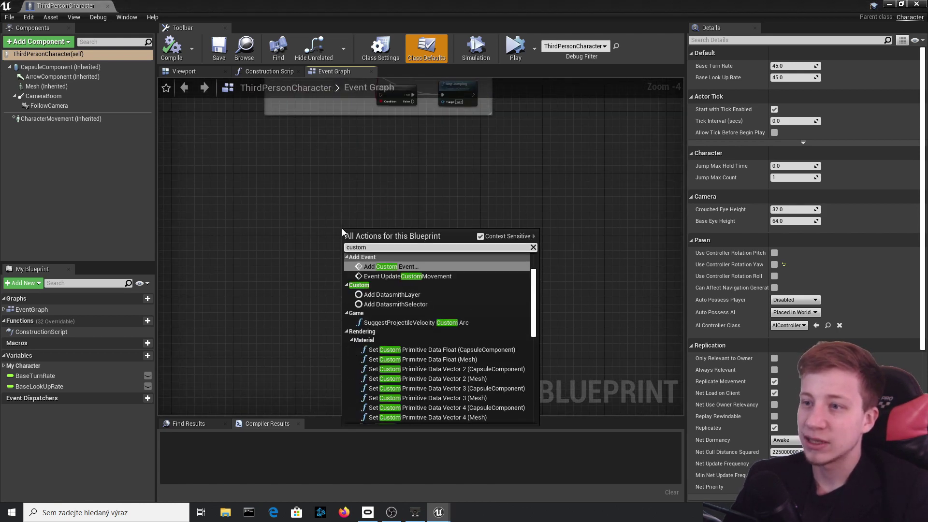
pyautogui.press('Return')
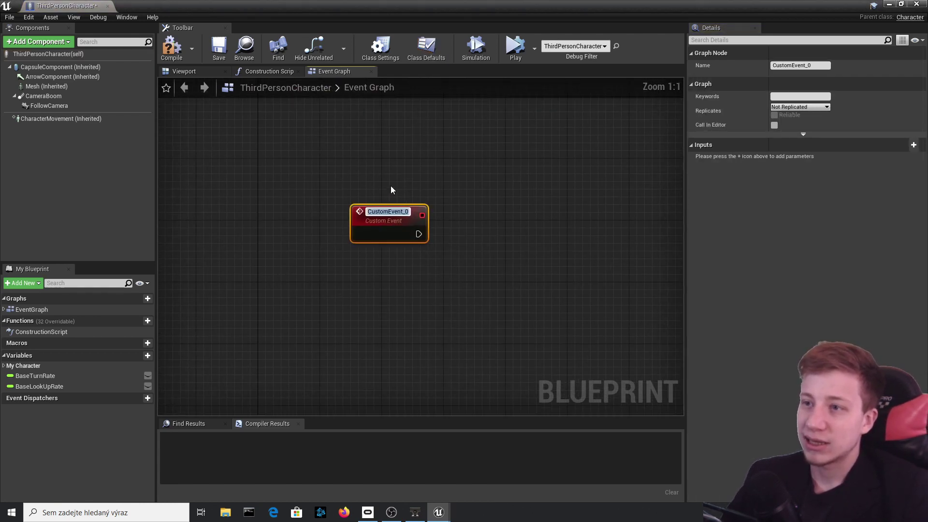
pyautogui.write('Death')
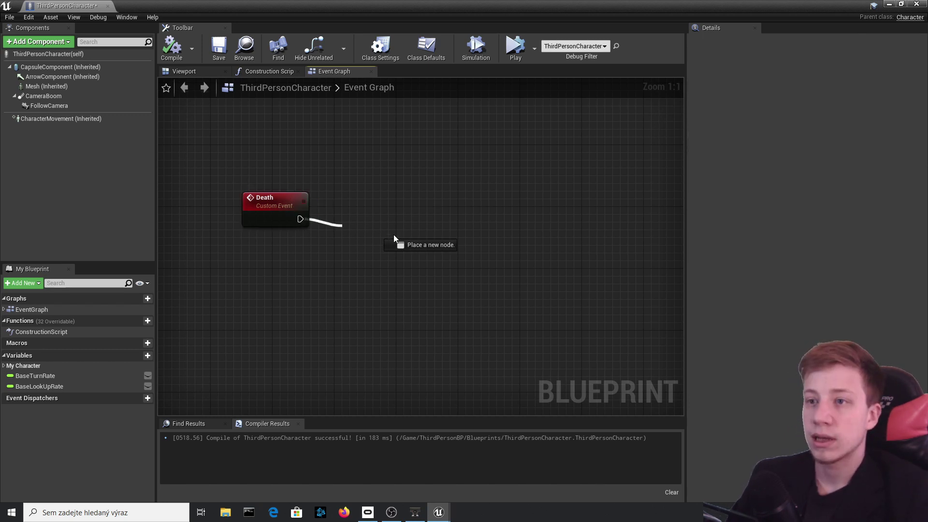
# - Add a Reset All Bodies Simulate Physics (Mesh) node after the Death event and place it with its Mesh reference
pyautogui.moveTo(394, 235); pyautogui.dragTo(394, 235)
pyautogui.write('set all')
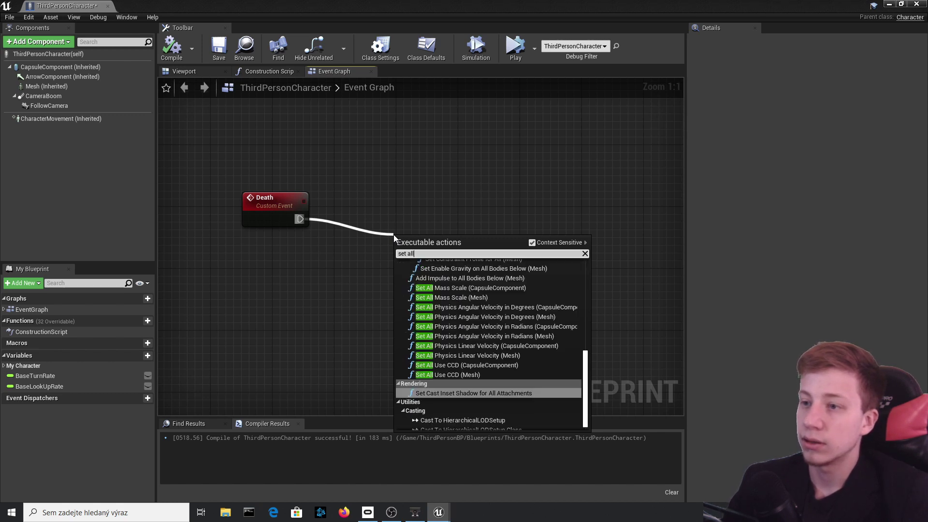
pyautogui.write(' bodi')
pyautogui.press('Up')
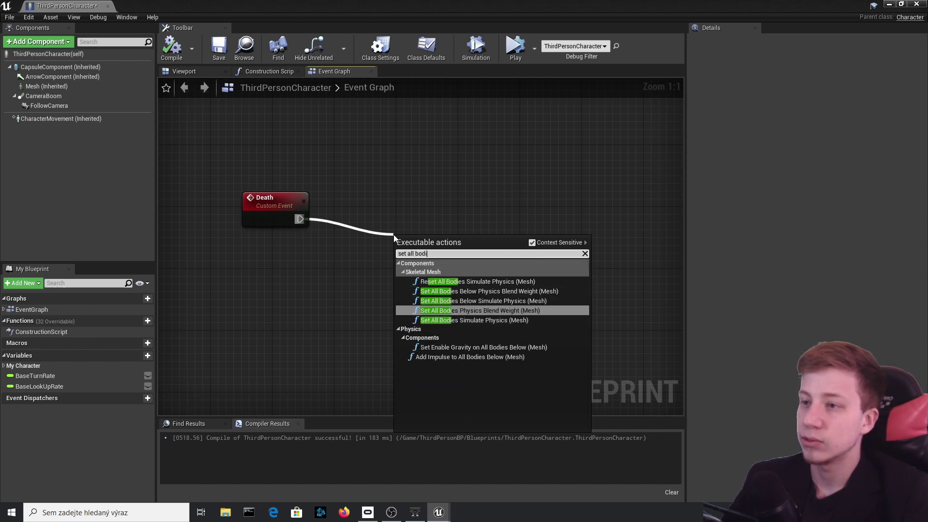
pyautogui.press('Up')
pyautogui.press('Up')
pyautogui.press('Up')
pyautogui.press('Return')
pyautogui.moveTo(397, 242); pyautogui.dragTo(513, 266)
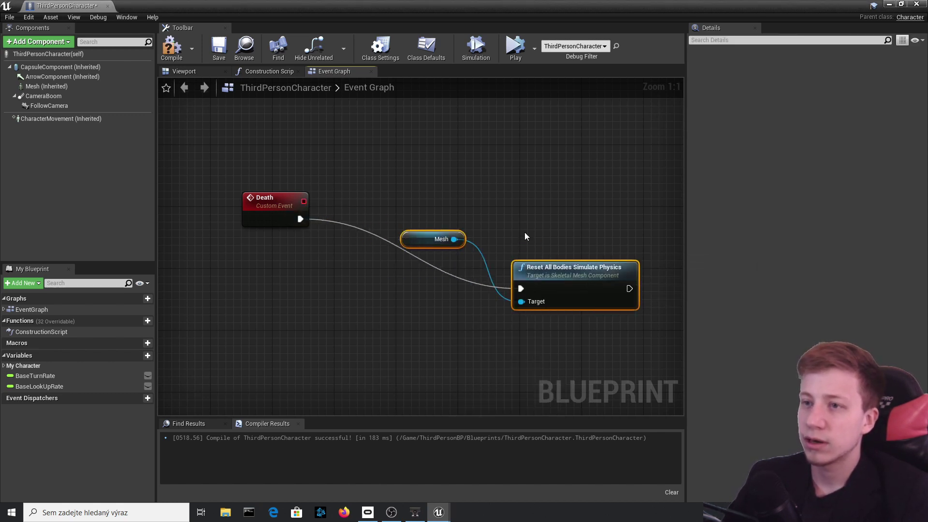
# - Move the Mesh reference below the Death event and add a Set Collision Enabled node that targets it
pyautogui.moveTo(433, 239); pyautogui.dragTo(359, 258)
pyautogui.write('set coll')
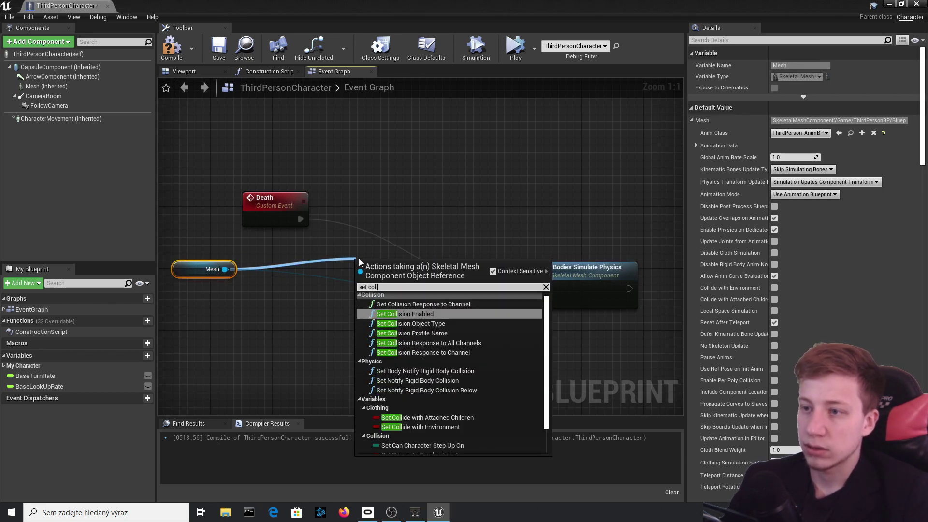
pyautogui.press('Return')
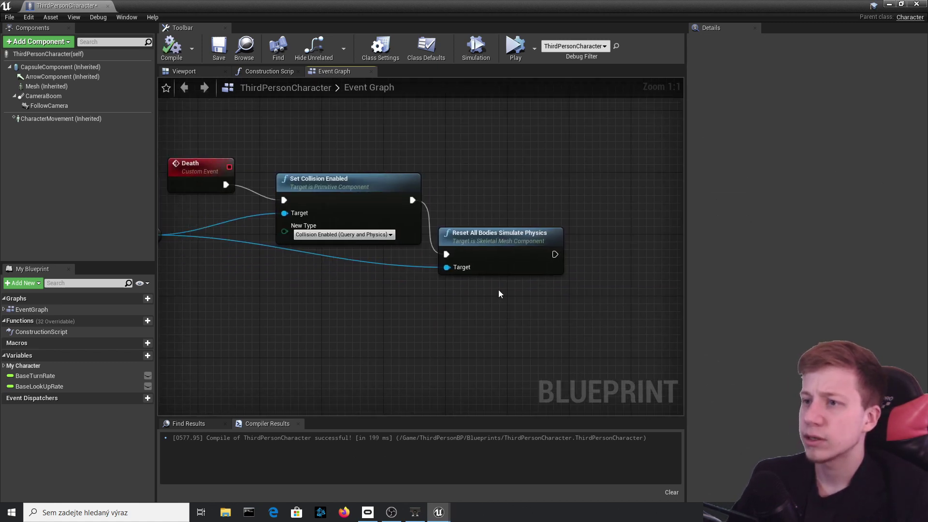
# - Replace the Reset All Bodies node with Set All Bodies Simulate Physics on the Mesh, run after Set Collision Enabled, with New Simulate enabled
pyautogui.moveTo(514, 236); pyautogui.dragTo(566, 194, button='right')
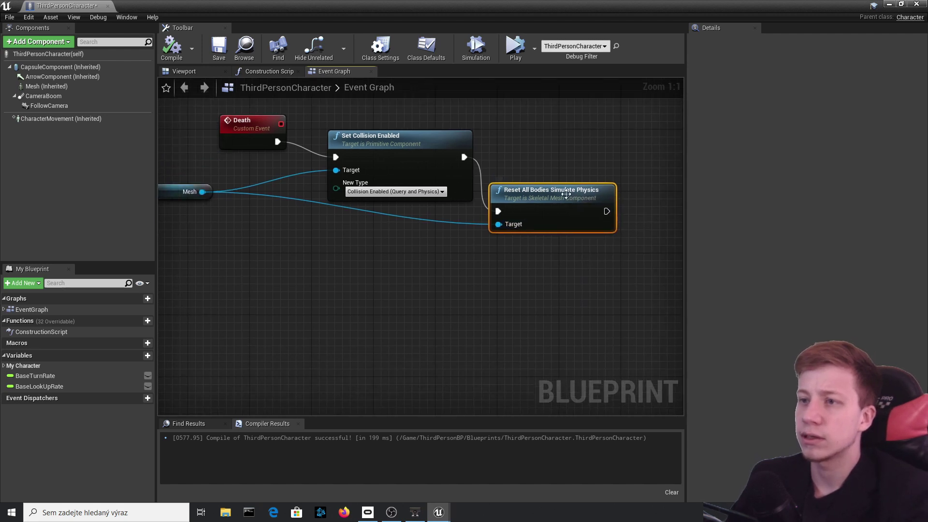
pyautogui.press('Delete')
pyautogui.moveTo(187, 191); pyautogui.dragTo(506, 270)
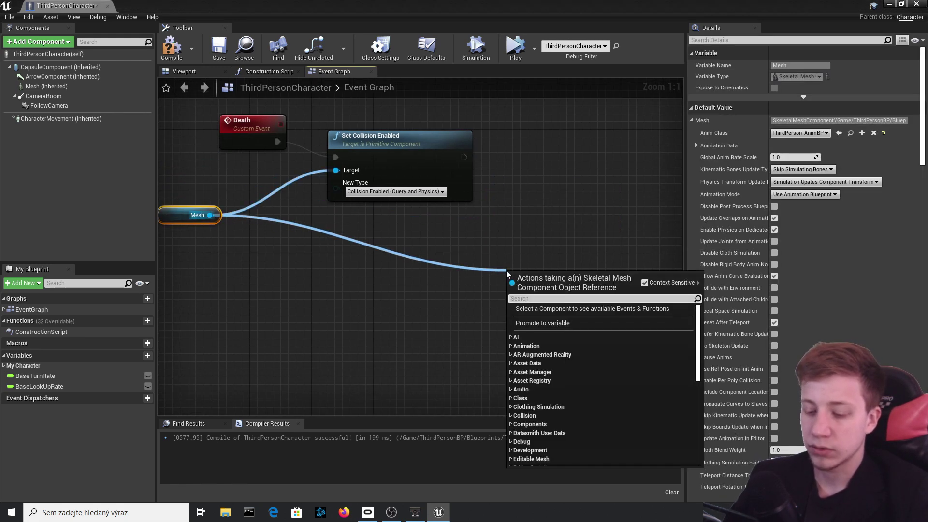
pyautogui.write('set all b')
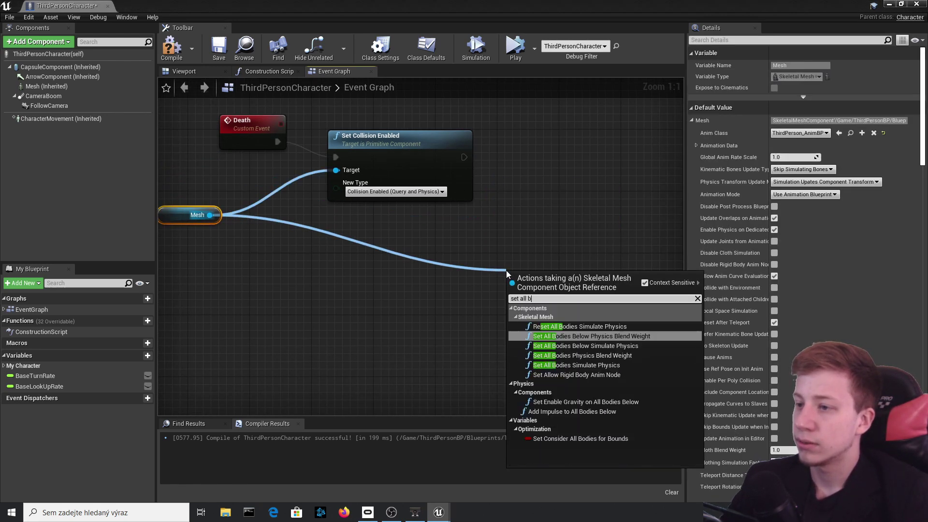
pyautogui.write('odie')
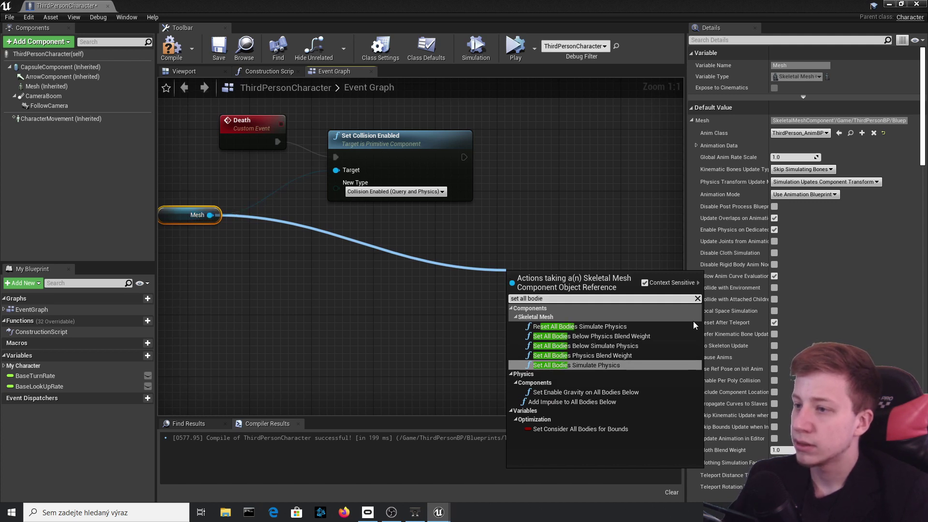
pyautogui.click(613, 366)
pyautogui.moveTo(601, 317); pyautogui.dragTo(628, 228)
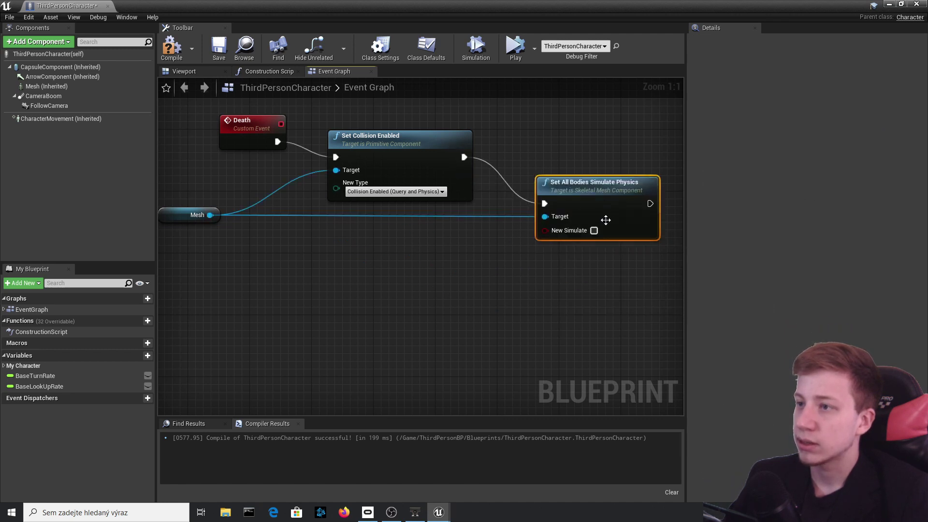
# - Add Set All Bodies Physics Blend Weight on the Mesh, run it after Set All Bodies Simulate Physics, and set Physics Blend Weight to 1.0
pyautogui.moveTo(513, 312); pyautogui.dragTo(387, 282, button='right')
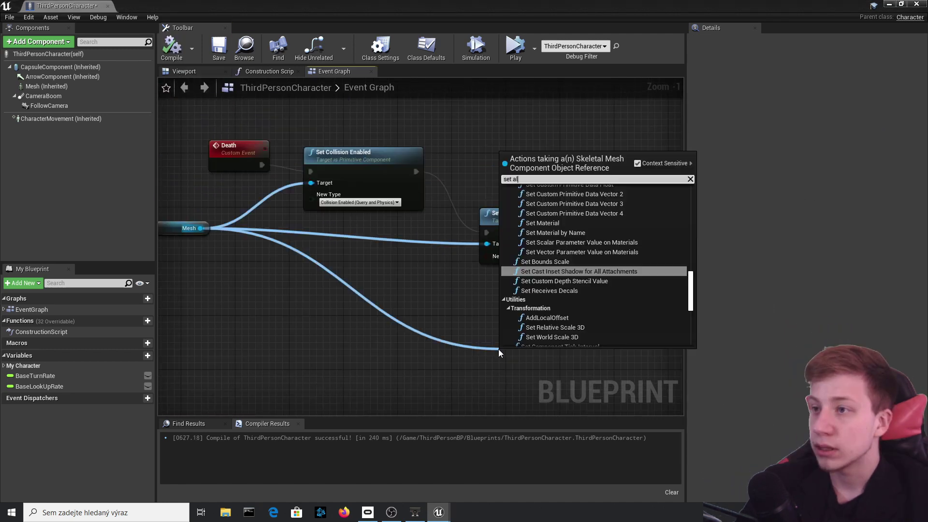
pyautogui.write('bodi')
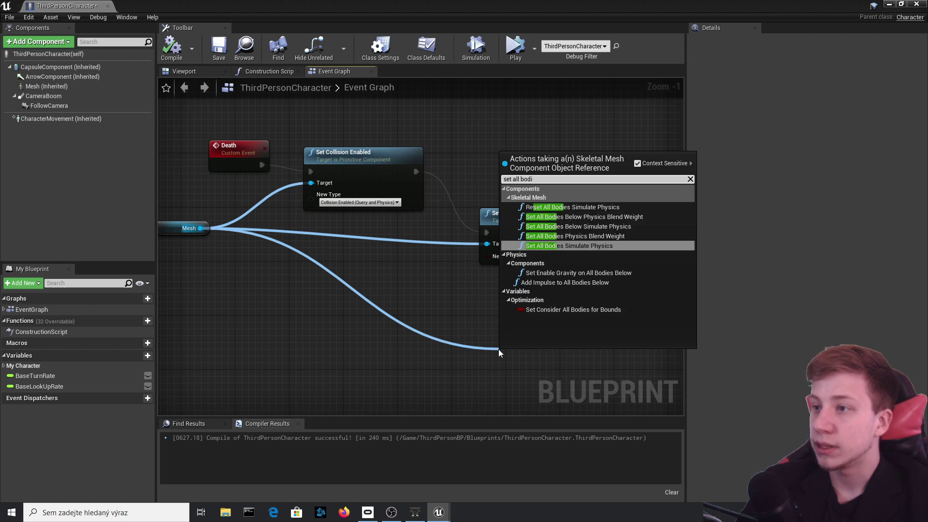
pyautogui.write('es')
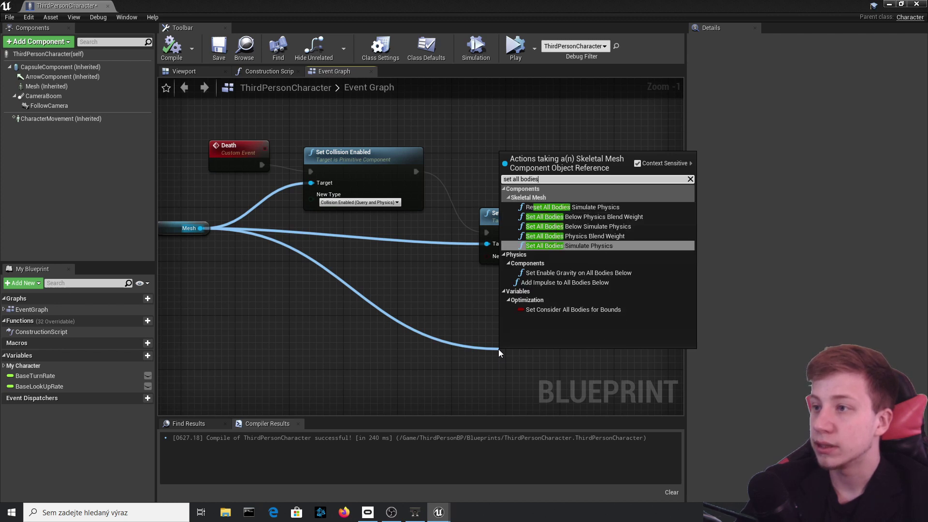
pyautogui.click(598, 237)
pyautogui.moveTo(590, 245); pyautogui.dragTo(547, 187, button='right')
pyautogui.moveTo(511, 325); pyautogui.dragTo(628, 258)
pyautogui.moveTo(542, 186); pyautogui.dragTo(584, 244)
pyautogui.click(593, 278)
pyautogui.write('1')
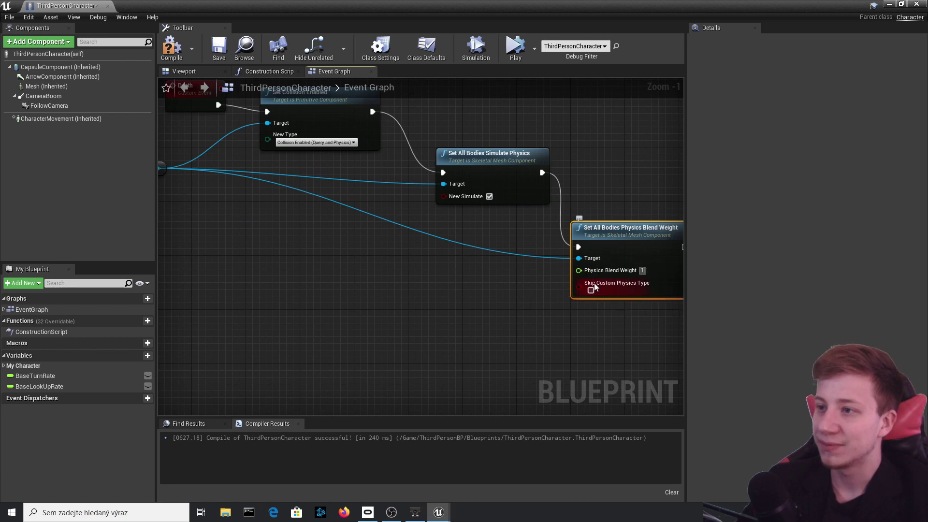
pyautogui.scroll(-3, 349, 207)
pyautogui.scroll(2, 346, 251)
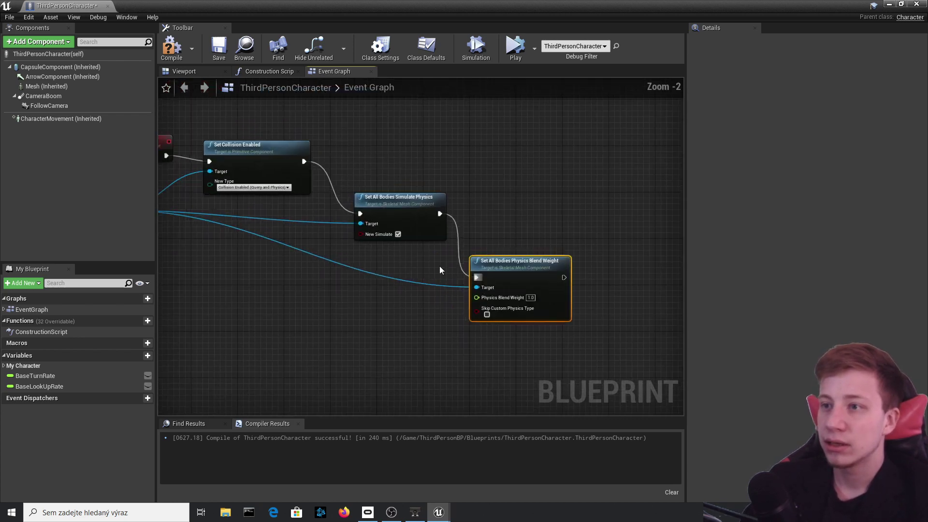
# - Close the character Blueprint, select the Fireball in the level and open its Blueprint
pyautogui.click(916, 4)
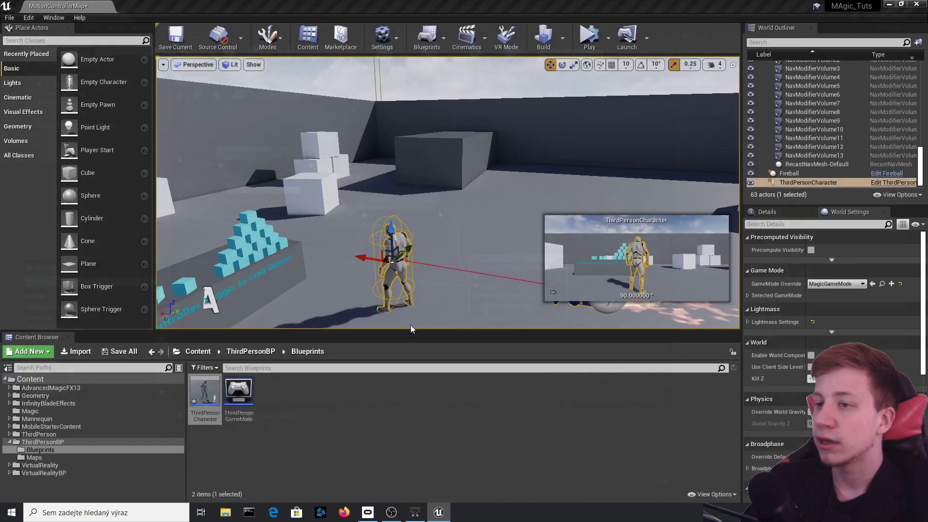
pyautogui.moveTo(226, 259)
pyautogui.mouseDown(button='right')
pyautogui.moveTo(208, 261)
pyautogui.moveTo(225, 259)
pyautogui.mouseUp(button='right')
pyautogui.click(323, 210)
pyautogui.moveTo(358, 209); pyautogui.dragTo(437, 207)
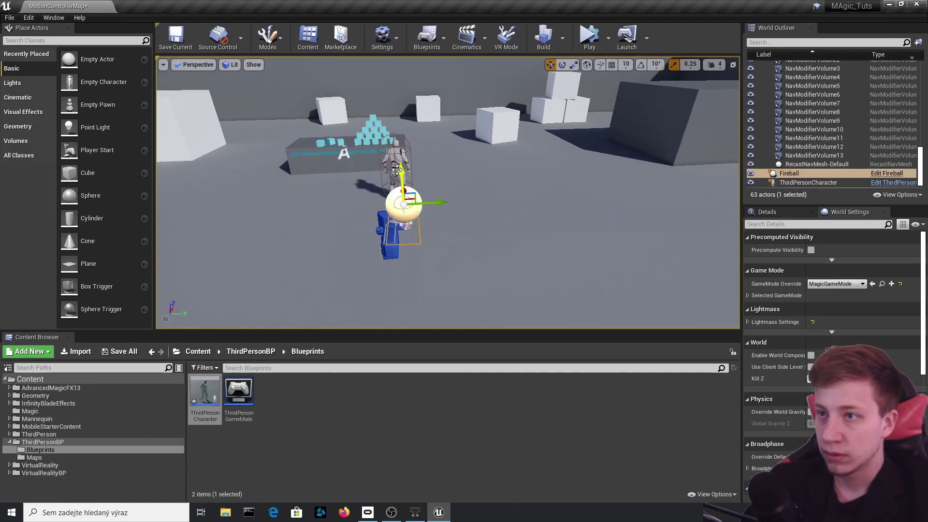
pyautogui.moveTo(438, 207); pyautogui.dragTo(488, 208, button='right')
pyautogui.moveTo(225, 273); pyautogui.dragTo(656, 275)
pyautogui.scroll(-5, 656, 274)
pyautogui.click(898, 173)
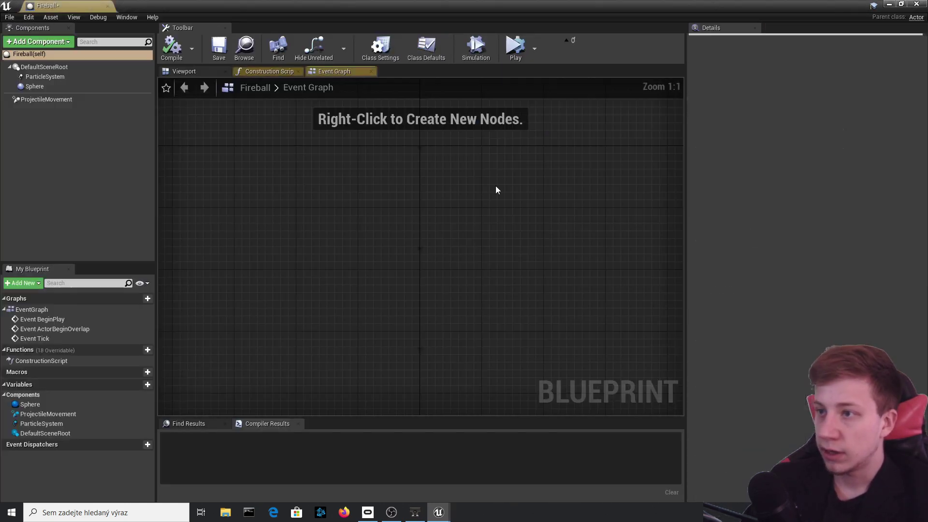
# - Add a second Sphere Collision component to the Fireball Blueprint and check its size around the particles
pyautogui.click(184, 71)
pyautogui.click(35, 42)
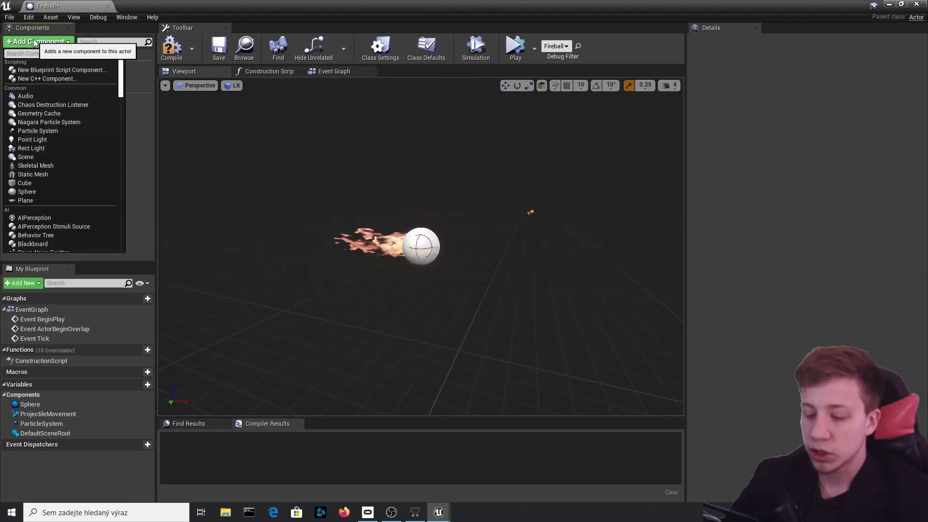
pyautogui.write('sp')
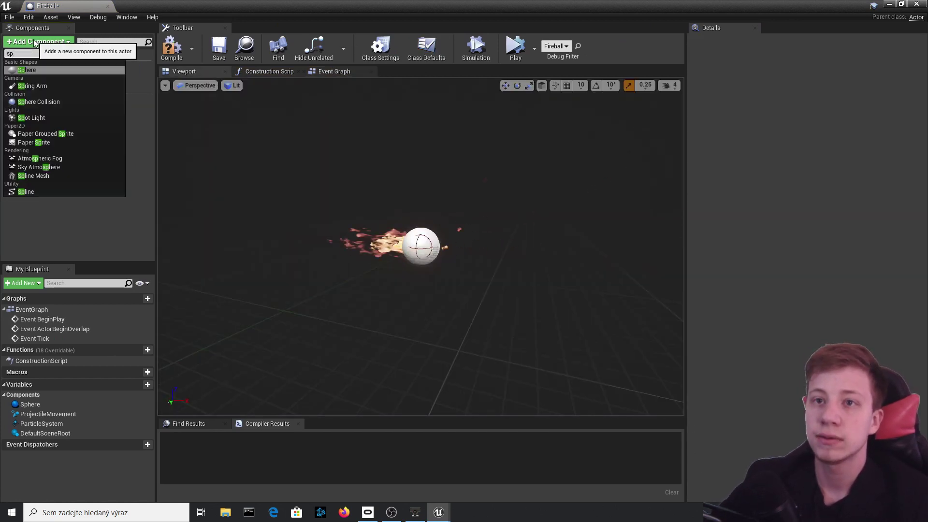
pyautogui.write('h')
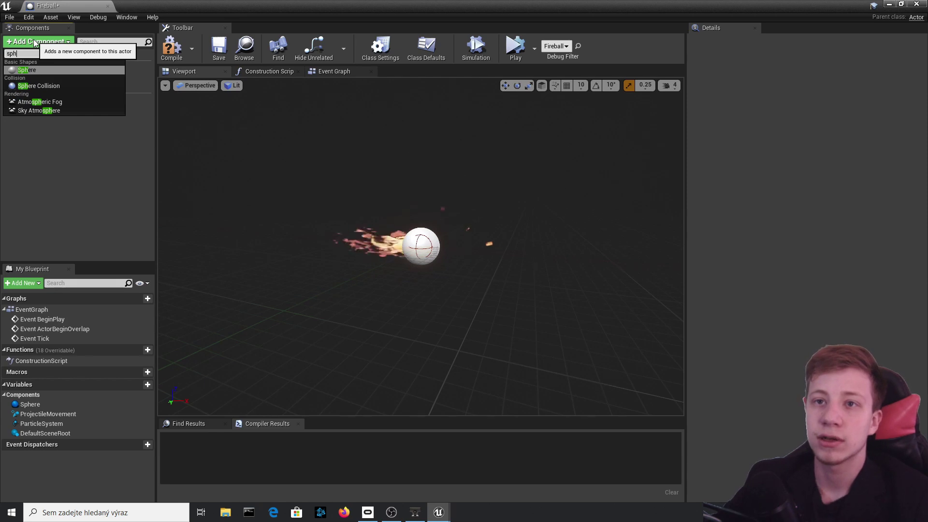
pyautogui.press('Return')
pyautogui.scroll(5, 413, 254)
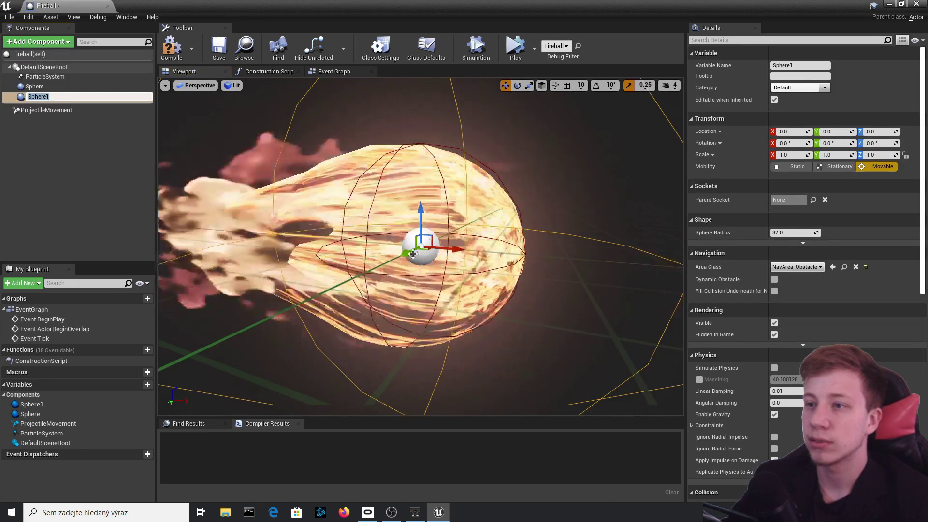
pyautogui.scroll(-5, 413, 254)
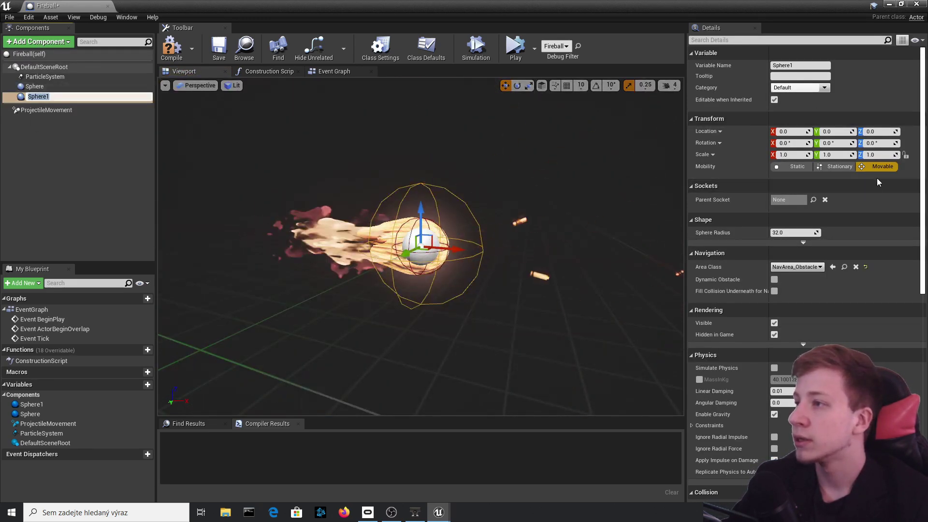
# - Set the new collision sphere's radius to 30 and compile the Fireball Blueprint
pyautogui.click(787, 230)
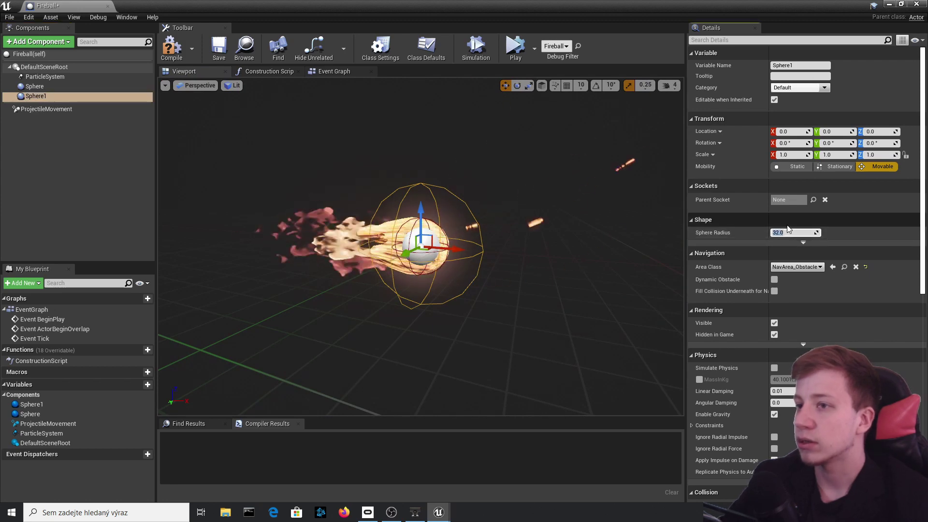
pyautogui.write('30')
pyautogui.press('Return')
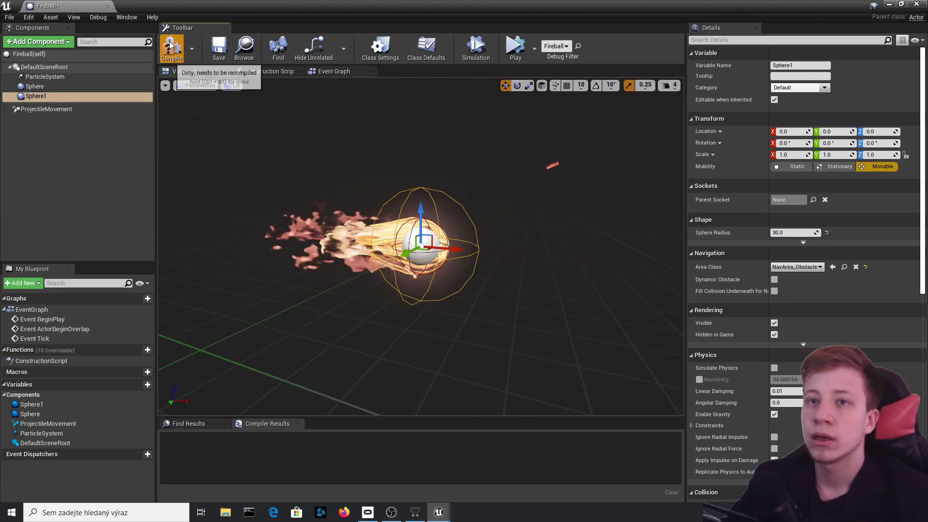
pyautogui.click(170, 44)
# - Add an On Component Begin Overlap event for the new collision sphere to the Fireball's Event Graph
pyautogui.click(323, 72)
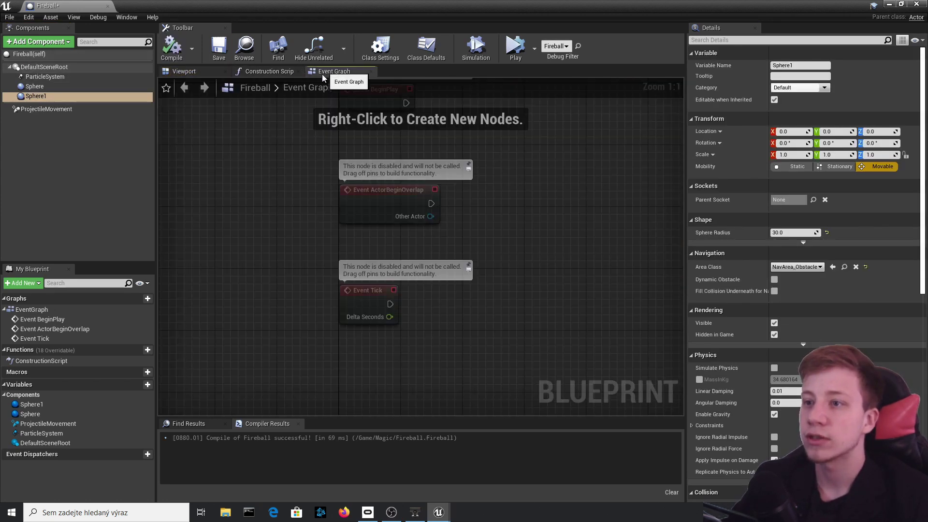
pyautogui.click(36, 96)
pyautogui.scroll(-3, 833, 249)
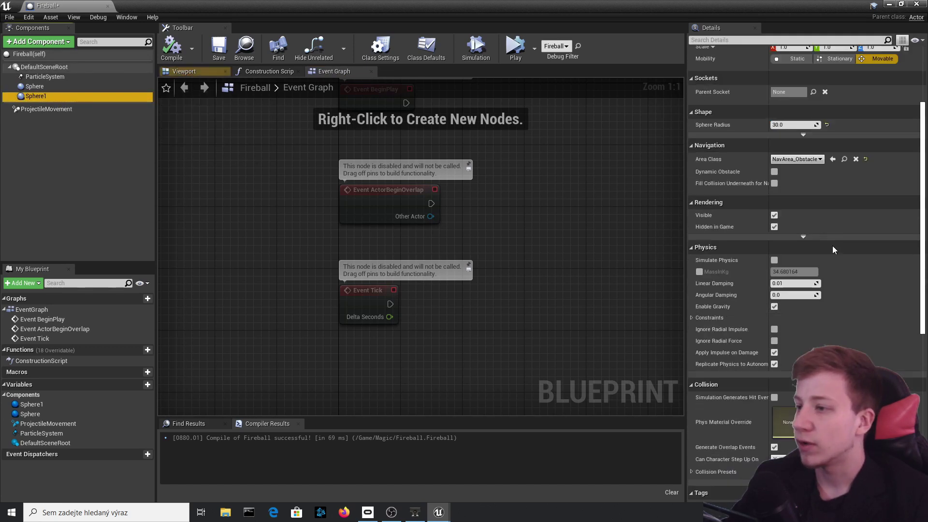
pyautogui.scroll(-7, 821, 271)
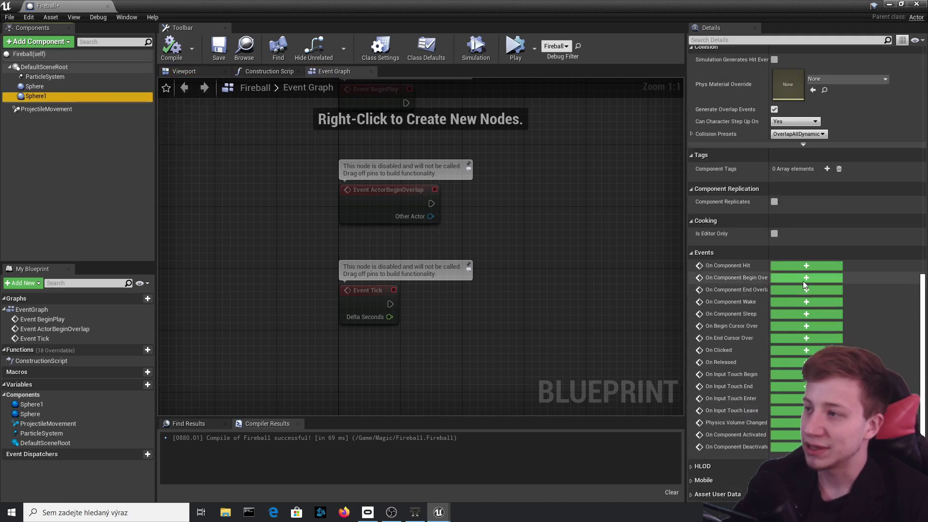
pyautogui.click(804, 280)
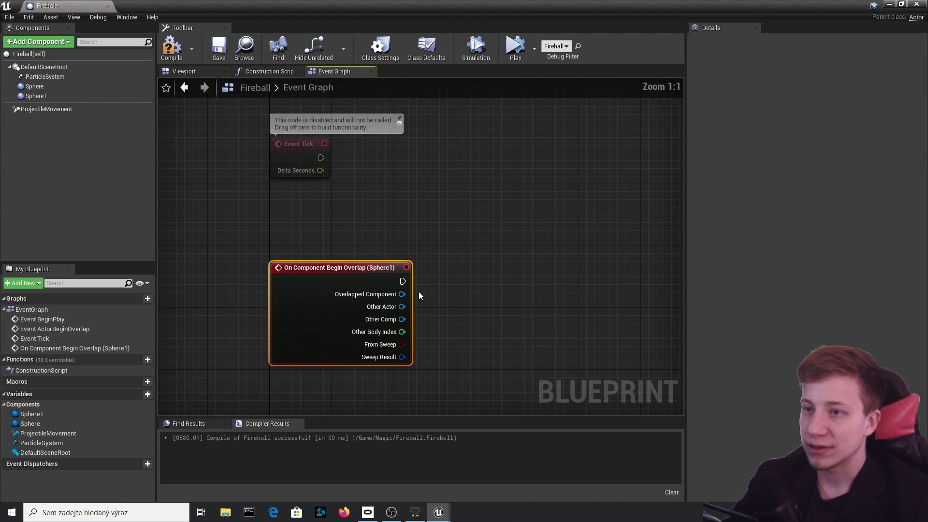
# - Add a Cast To ThirdPersonCharacter node to the Sphere1 overlap event and connect Other Actor to its Object input
pyautogui.moveTo(402, 281); pyautogui.dragTo(564, 320)
pyautogui.write('cast')
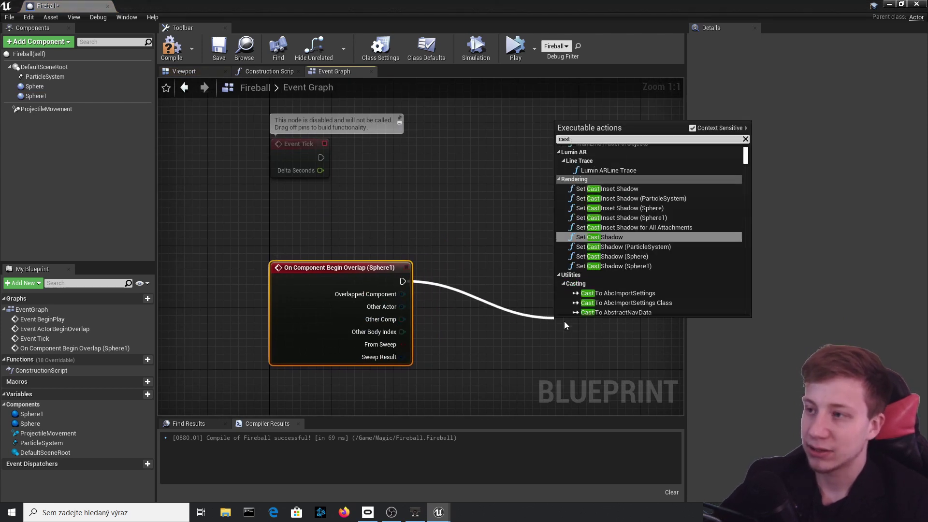
pyautogui.write(' to thir')
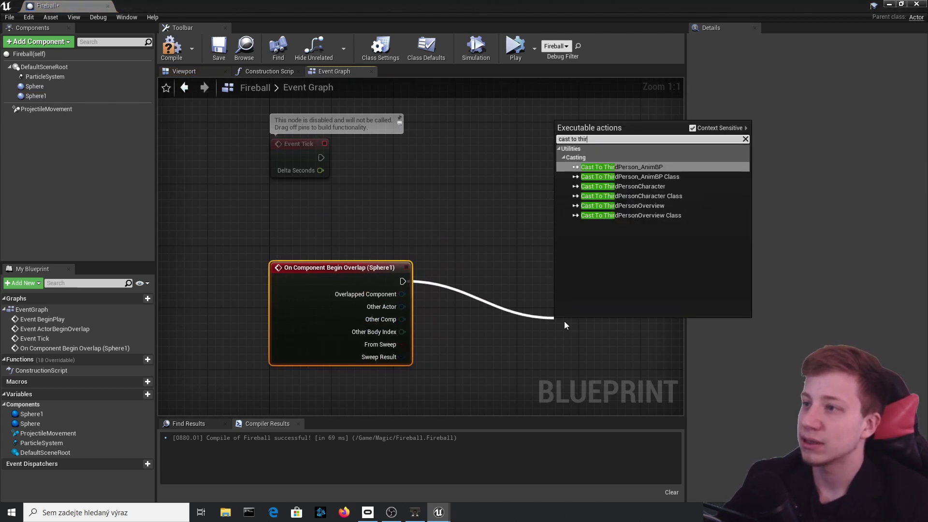
pyautogui.press('Down')
pyautogui.press('Down')
pyautogui.press('Return')
pyautogui.moveTo(563, 317); pyautogui.dragTo(527, 263)
pyautogui.moveTo(541, 299); pyautogui.dragTo(399, 316)
pyautogui.moveTo(574, 355); pyautogui.dragTo(328, 348, button='right')
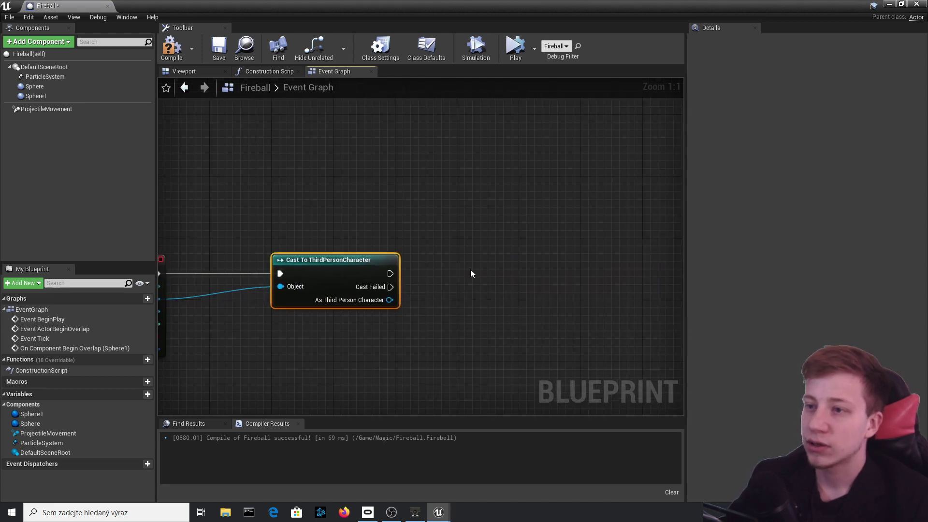
# - Call the Death event on the cast Third Person Character reference and compile the Fireball Blueprint
pyautogui.moveTo(389, 299); pyautogui.dragTo(494, 279)
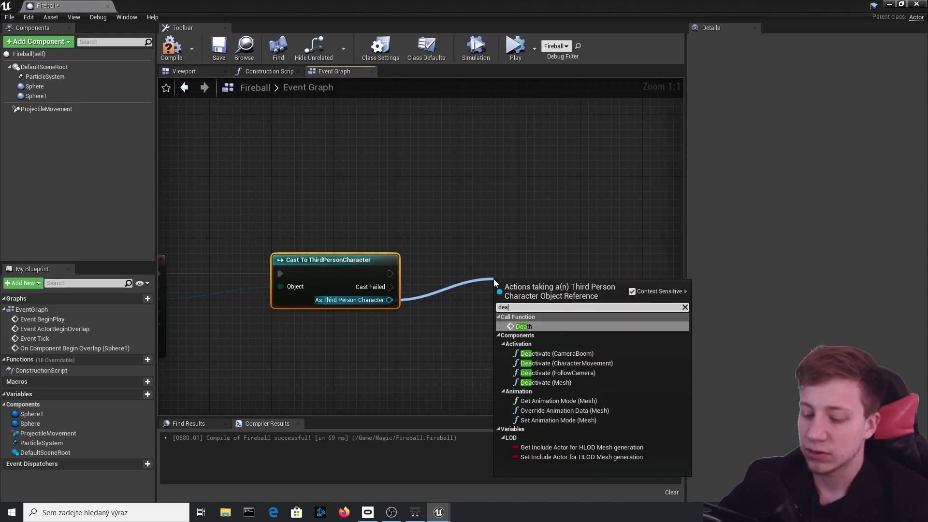
pyautogui.write('death')
pyautogui.press('Return')
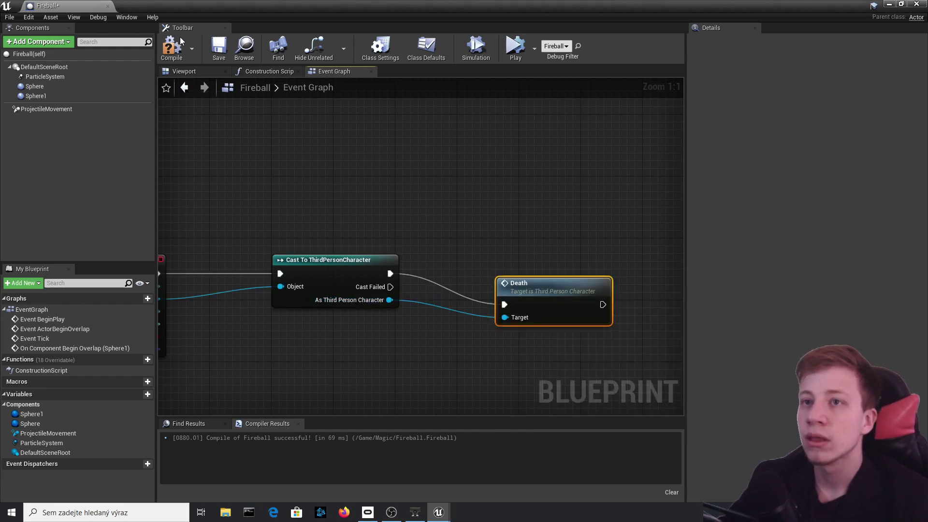
pyautogui.click(174, 46)
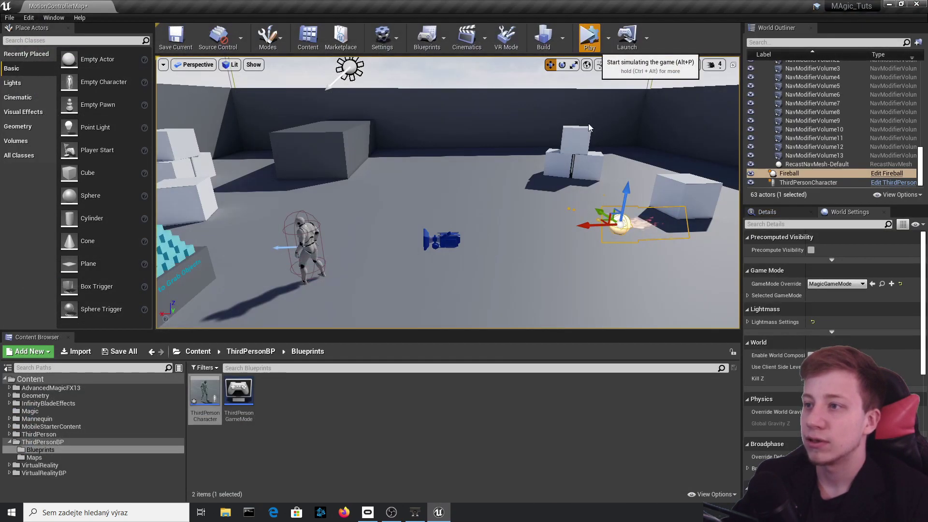
# - Simulate the level twice from different viewpoints to check the character's reaction to the fireball hit
pyautogui.click(589, 36)
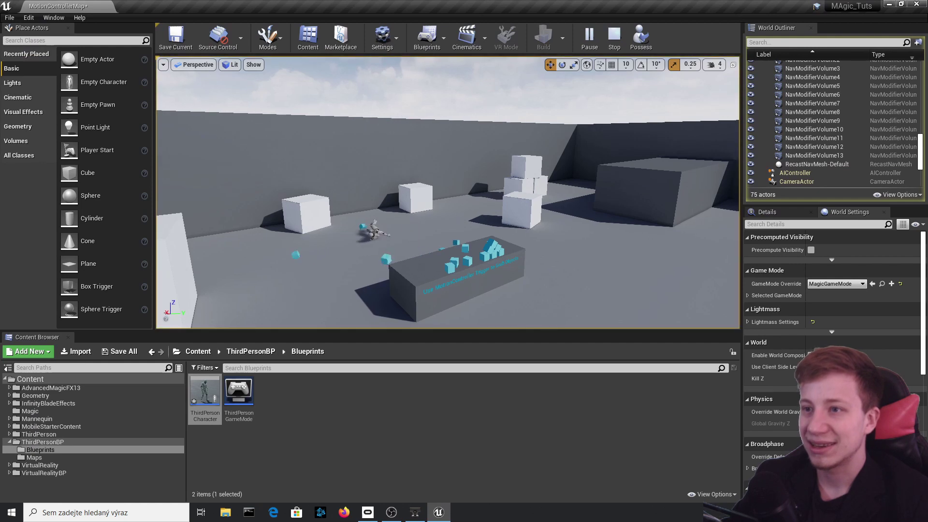
pyautogui.press('w')
pyautogui.moveTo(487, 190)
pyautogui.mouseDown(button='right')
pyautogui.moveTo(476, 192)
pyautogui.moveTo(486, 203)
pyautogui.mouseUp(button='right')
pyautogui.press('Escape')
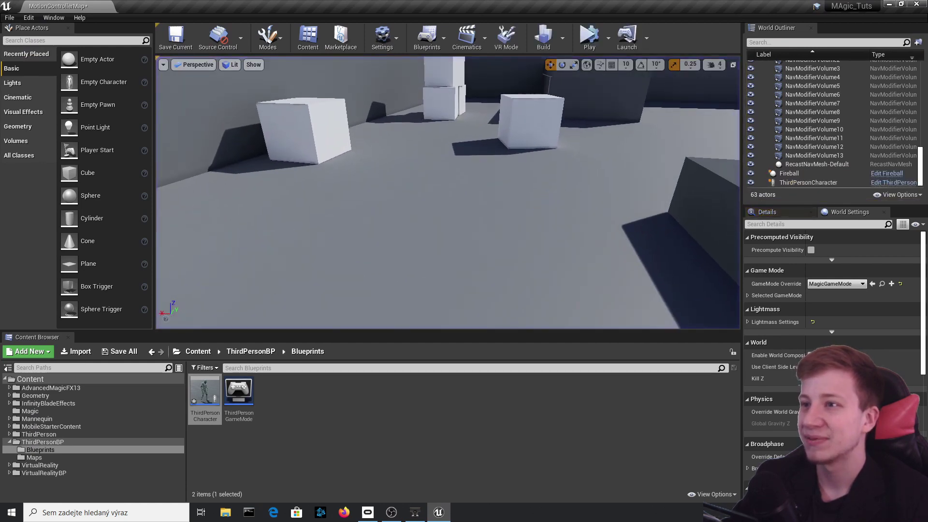
pyautogui.moveTo(597, 146); pyautogui.dragTo(536, 98, button='right')
pyautogui.press('w')
pyautogui.click(590, 36)
pyautogui.press('w')
pyautogui.moveTo(410, 222); pyautogui.dragTo(543, 224, button='right')
pyautogui.press('Escape')
# - Open the target ThirdPersonCharacter's Blueprint and reposition the Set All Bodies Physics Blend Weight node
pyautogui.click(411, 172)
pyautogui.click(417, 183)
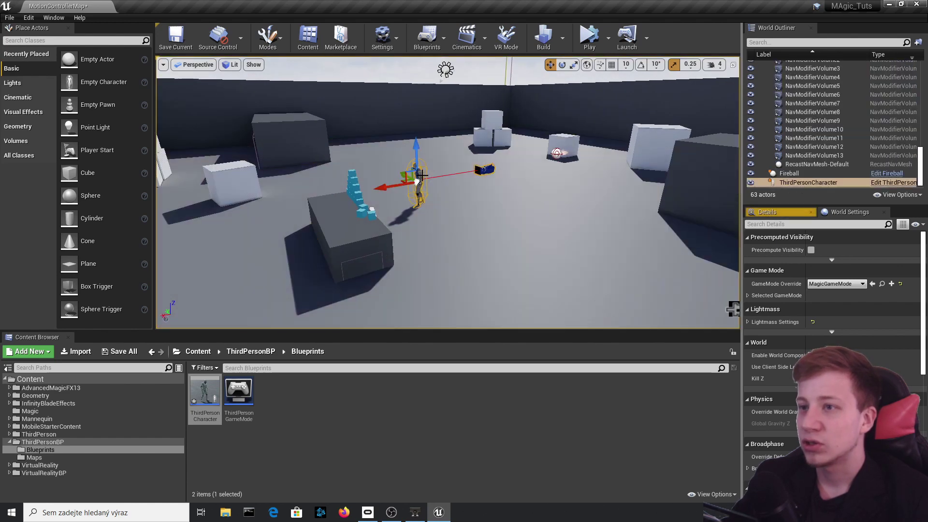
pyautogui.click(901, 183)
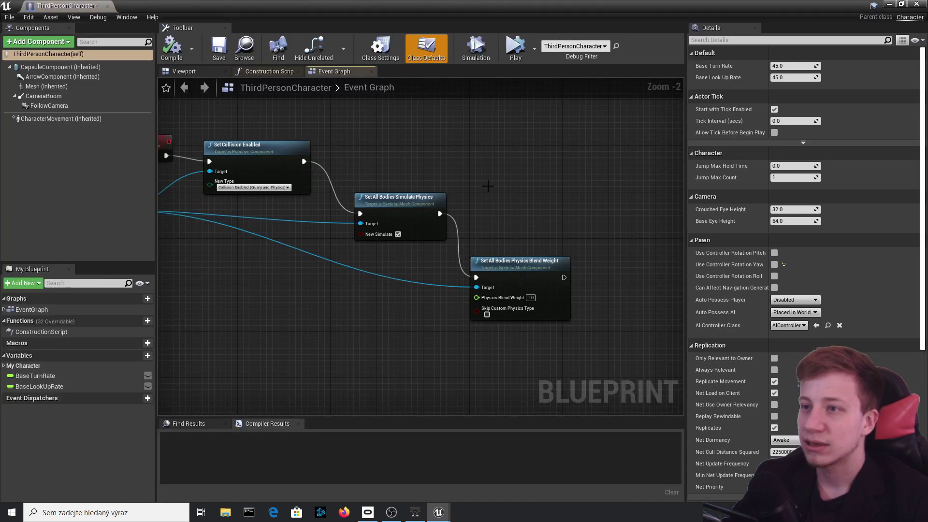
pyautogui.moveTo(511, 265); pyautogui.dragTo(579, 265)
pyautogui.moveTo(586, 272); pyautogui.dragTo(452, 258, button='right')
pyautogui.moveTo(455, 260); pyautogui.dragTo(396, 249)
pyautogui.moveTo(447, 257); pyautogui.dragTo(684, 263, button='right')
# - Add an Add Radial Impulse node after Set All Bodies Physics Blend Weight and compile the character Blueprint
pyautogui.moveTo(218, 199); pyautogui.dragTo(522, 182)
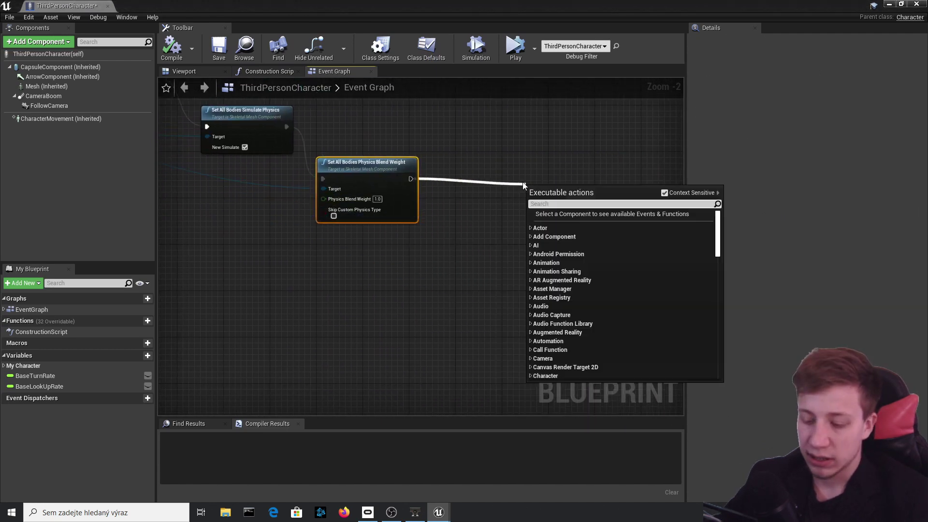
pyautogui.write('add radial')
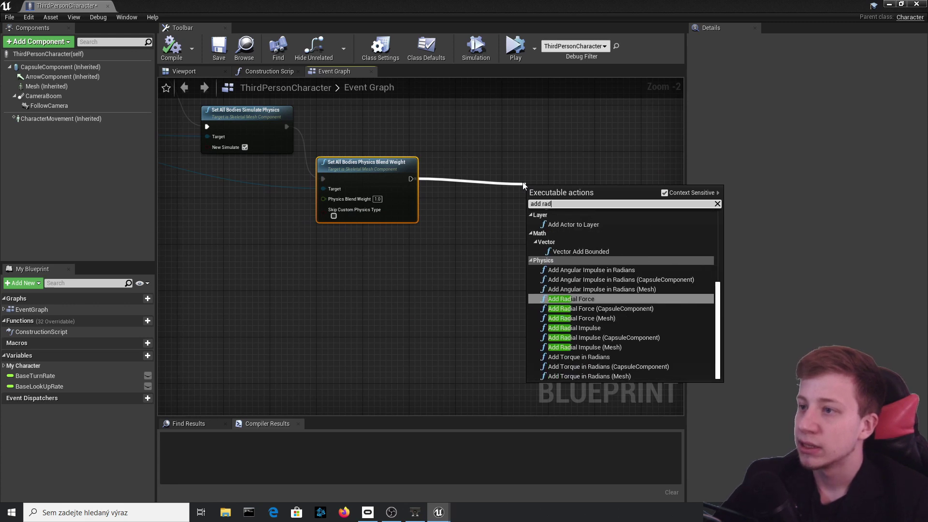
pyautogui.press('Down')
pyautogui.press('Down')
pyautogui.press('Down')
pyautogui.press('Down')
pyautogui.press('Up')
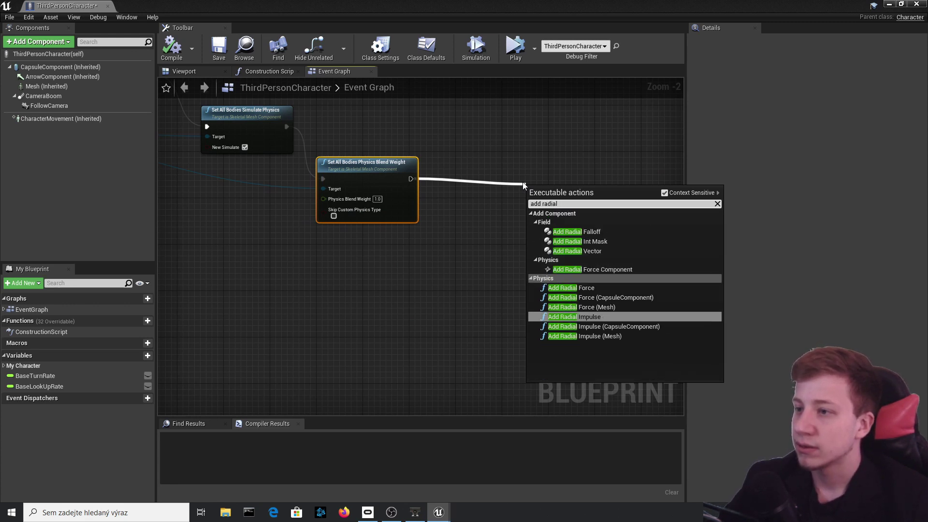
pyautogui.press('Return')
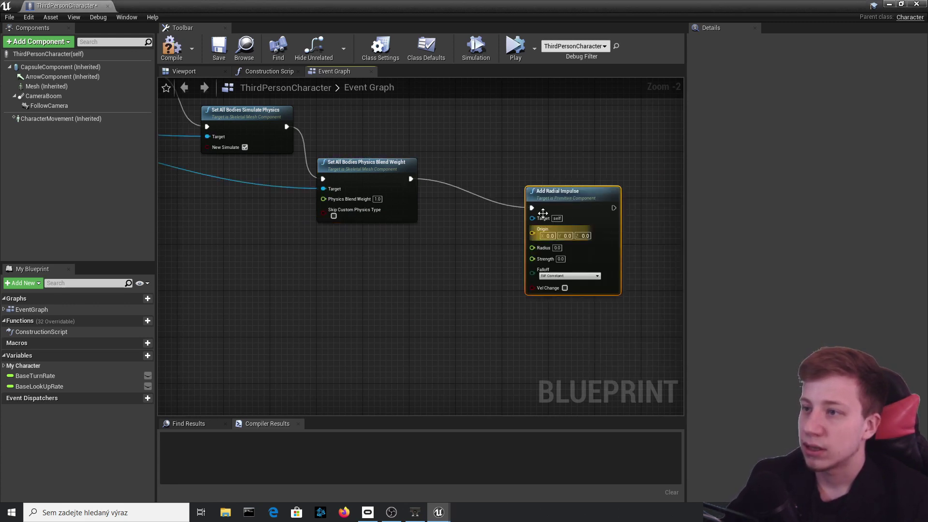
pyautogui.click(173, 51)
# - Add a GetWorldLocation node that takes the character's Mesh reference as its target
pyautogui.scroll(2, 547, 239)
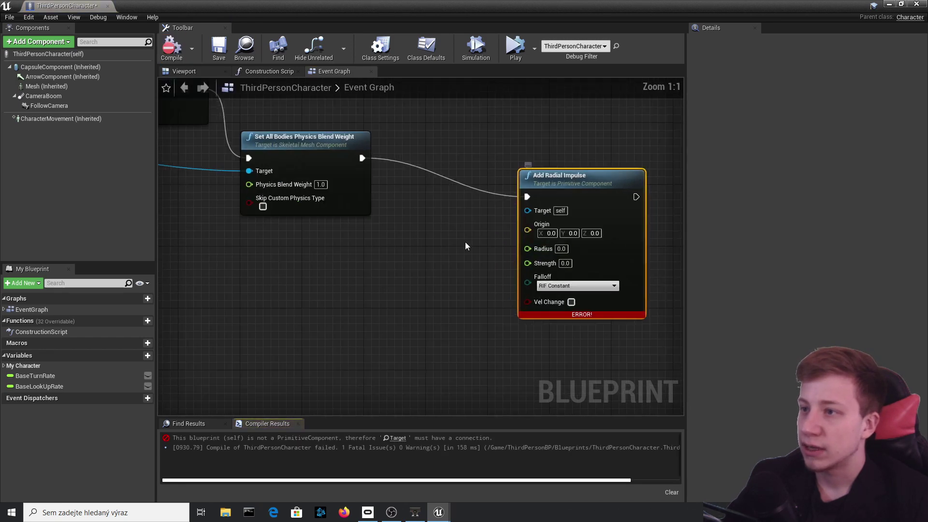
pyautogui.moveTo(464, 240); pyautogui.dragTo(574, 260, button='right')
pyautogui.scroll(-1, 574, 260)
pyautogui.moveTo(391, 231); pyautogui.dragTo(620, 254, button='right')
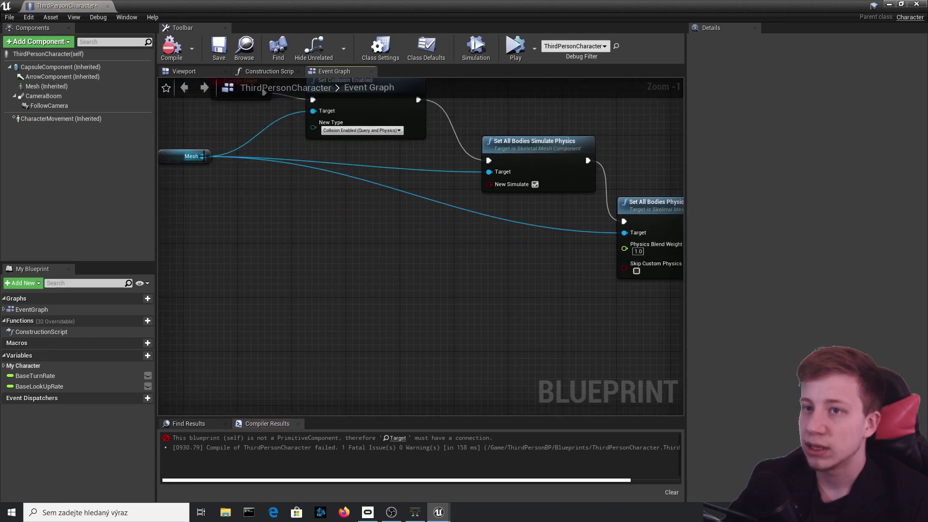
pyautogui.moveTo(204, 156); pyautogui.dragTo(328, 213)
pyautogui.moveTo(201, 261); pyautogui.dragTo(235, 254)
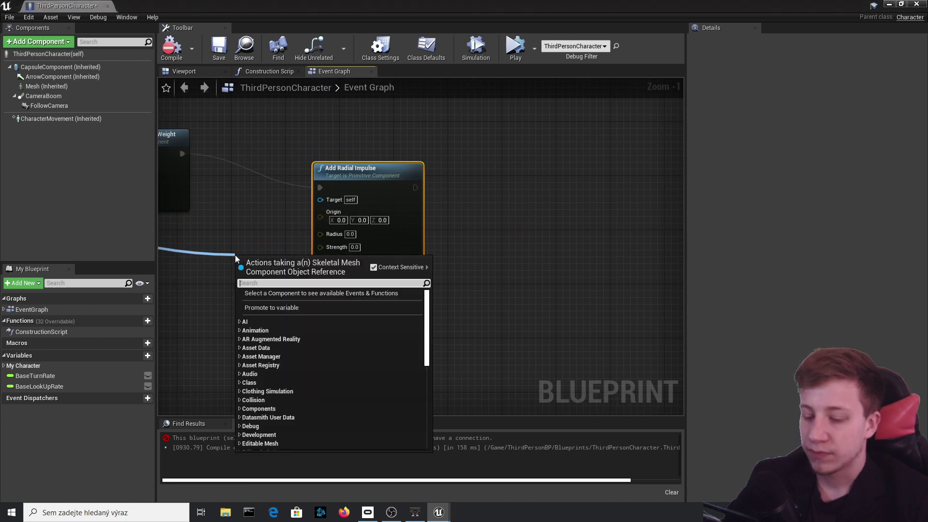
pyautogui.write('get world')
pyautogui.press('Up')
pyautogui.press('Up')
pyautogui.press('Up')
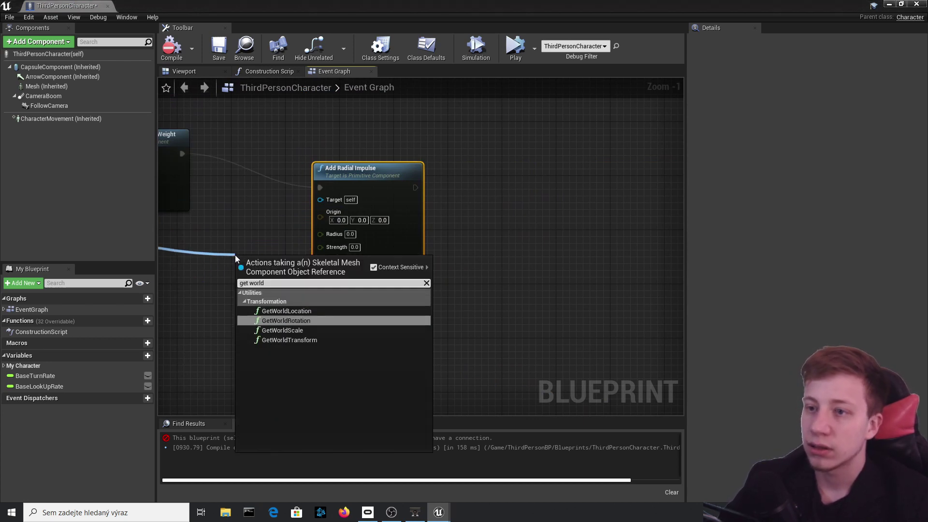
pyautogui.press('Return')
# - Place GetWorldLocation near the Add Radial Impulse node, connect its Return Value to Origin, and compile
pyautogui.moveTo(248, 261); pyautogui.dragTo(436, 245)
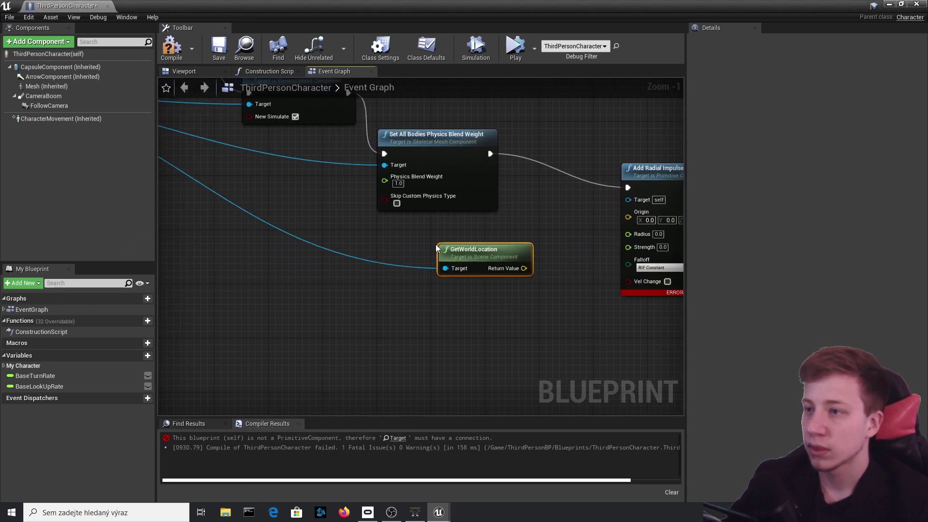
pyautogui.moveTo(510, 261); pyautogui.dragTo(666, 211)
pyautogui.moveTo(666, 211); pyautogui.dragTo(479, 212, button='right')
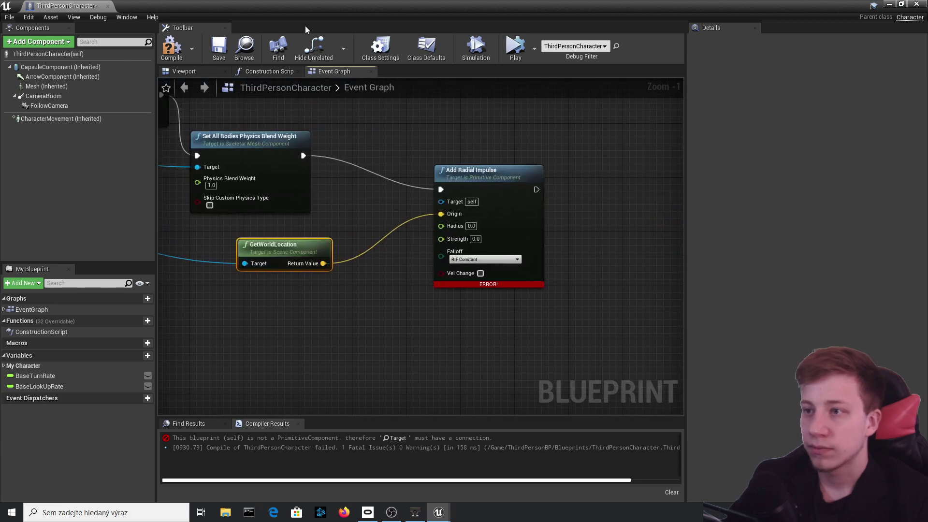
pyautogui.click(172, 47)
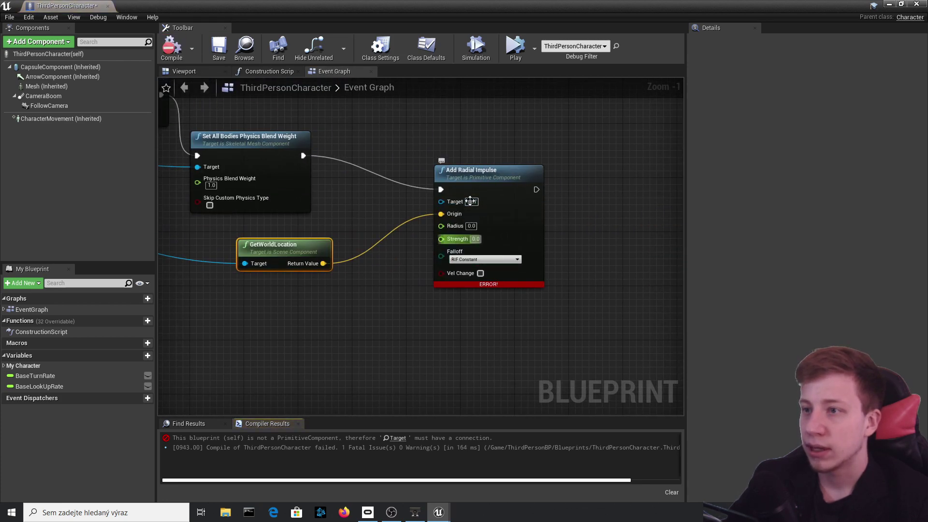
# - Connect the Mesh to Add Radial Impulse's Target, fill in its Radius and Strength, and compile the Blueprint
pyautogui.moveTo(454, 202); pyautogui.dragTo(300, 299)
pyautogui.moveTo(525, 315); pyautogui.dragTo(162, 140, button='right')
pyautogui.moveTo(656, 254); pyautogui.dragTo(468, 244, button='right')
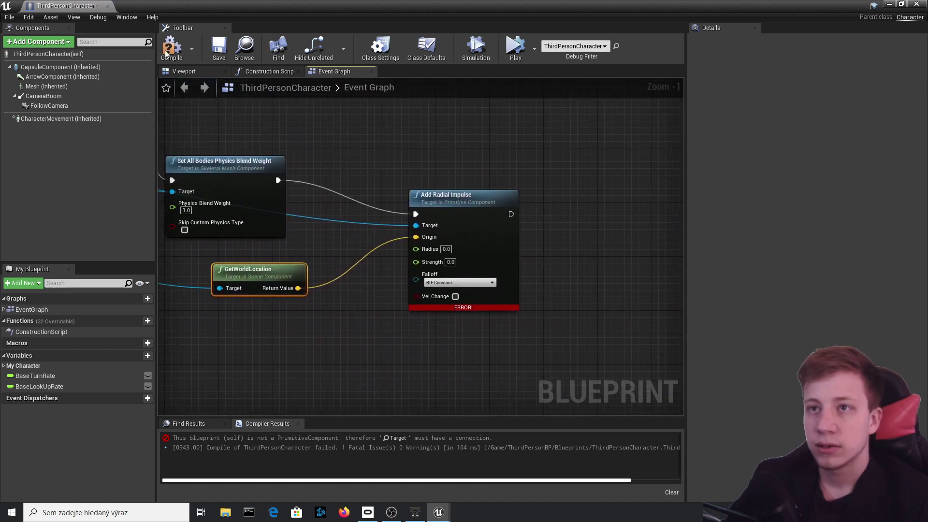
pyautogui.click(172, 49)
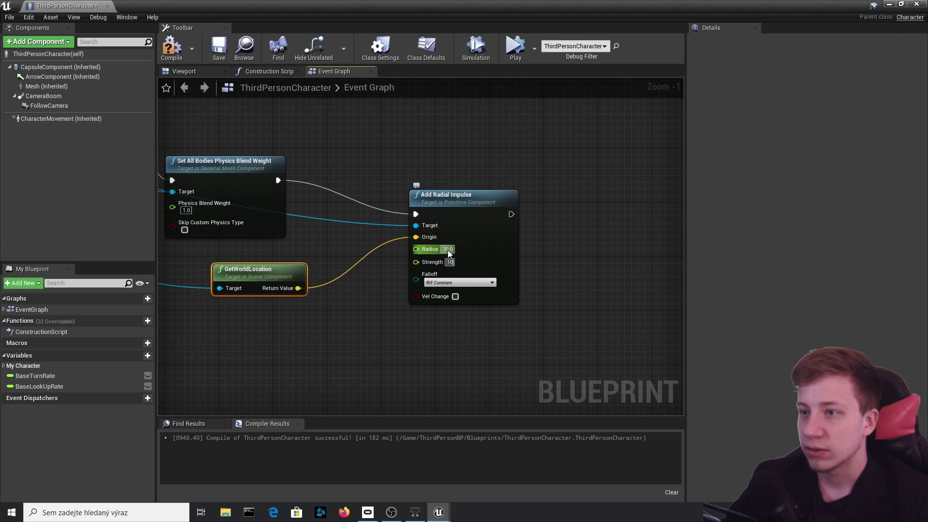
pyautogui.press('F7')
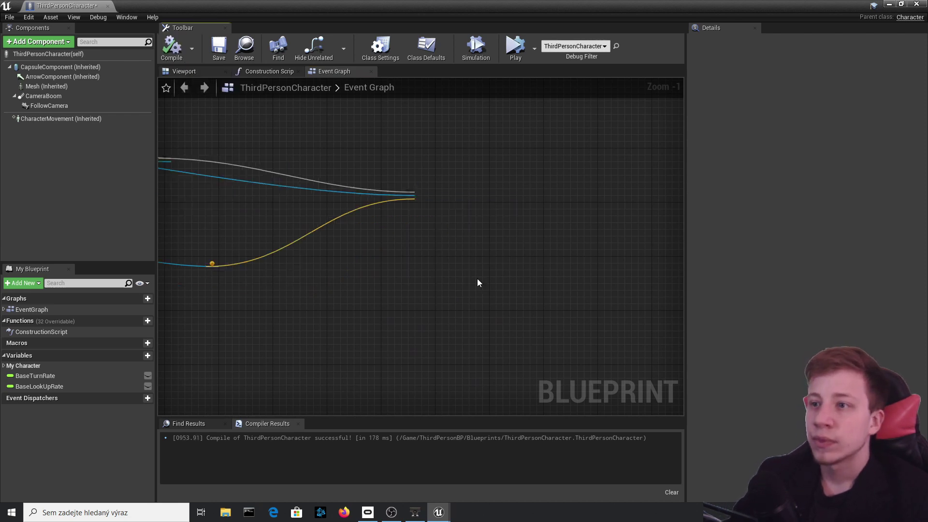
# - Simulate the level to test the impulse, lower the Fireball slightly in the level, and simulate again
pyautogui.click(889, 5)
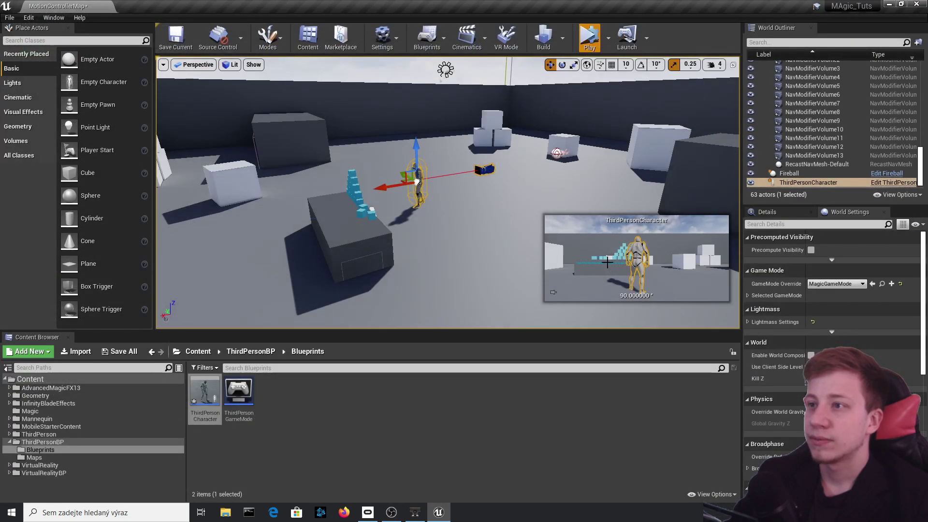
pyautogui.press('Escape')
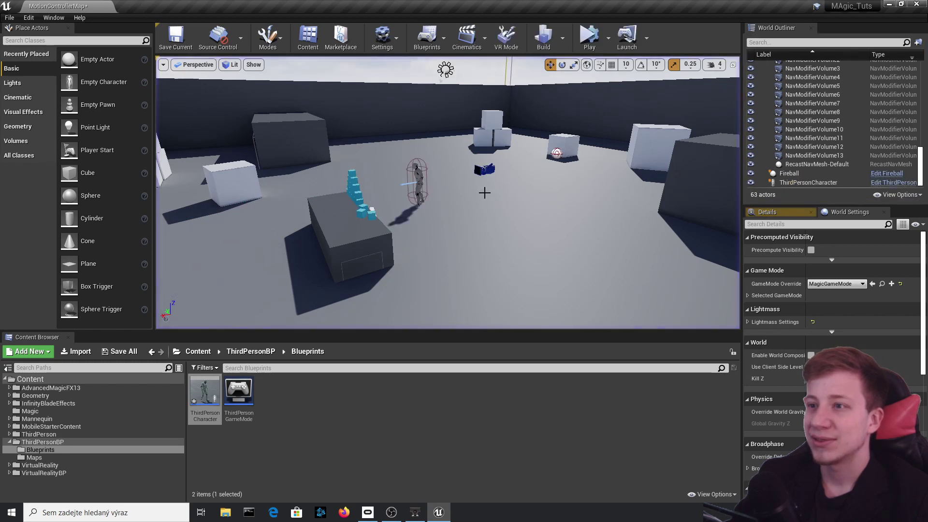
pyautogui.click(558, 153)
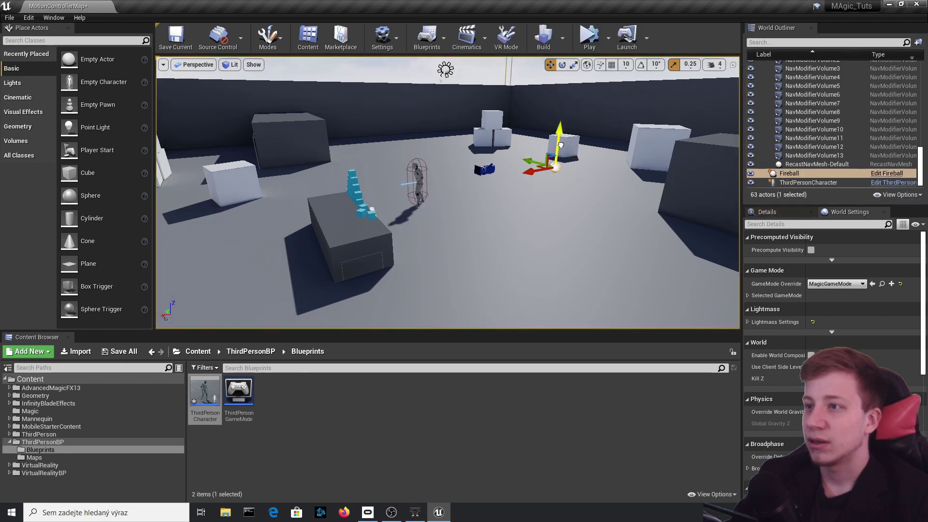
pyautogui.click(590, 34)
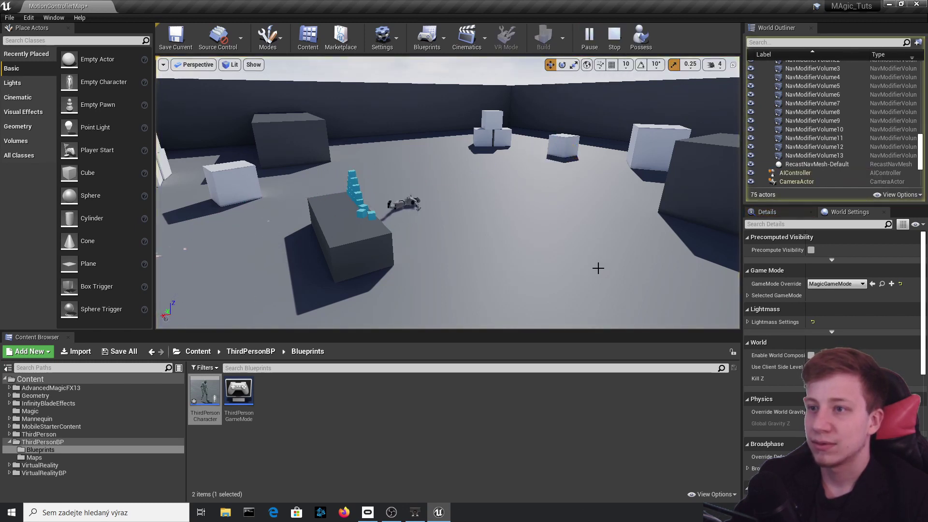
pyautogui.press('Escape')
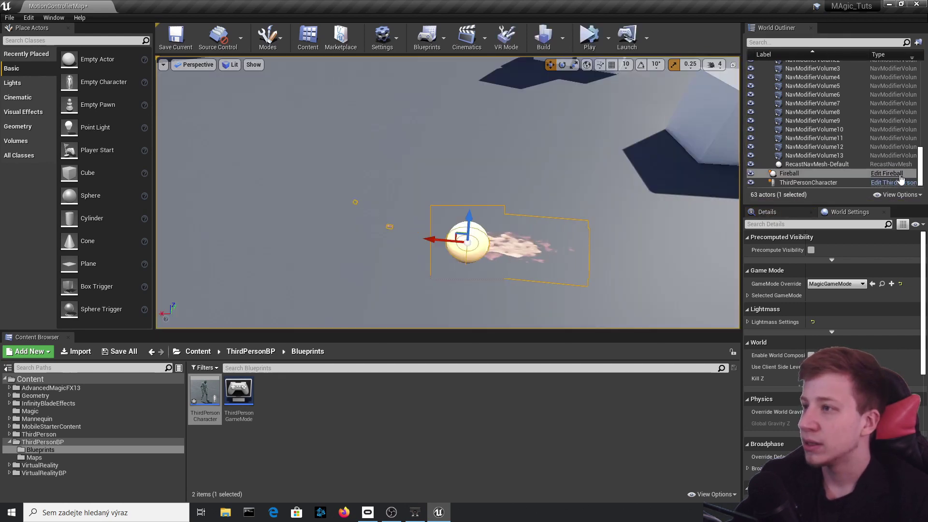
# - Open the Fireball Blueprint and move the Death and Cast To ThirdPersonCharacter nodes in the Event Graph
pyautogui.click(899, 165)
pyautogui.click(895, 173)
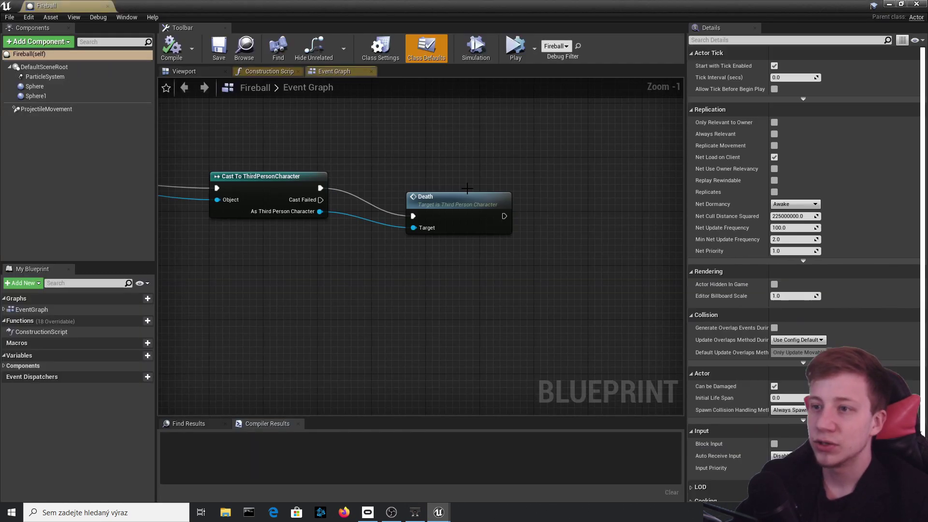
pyautogui.moveTo(304, 215); pyautogui.dragTo(605, 261, button='right')
pyautogui.moveTo(534, 275); pyautogui.dragTo(192, 303, button='right')
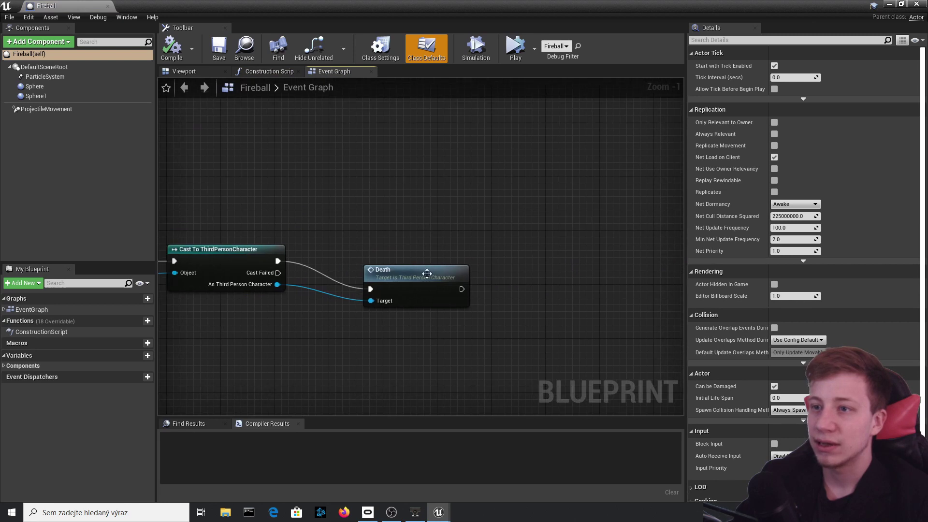
pyautogui.moveTo(427, 274); pyautogui.dragTo(414, 256)
pyautogui.moveTo(437, 268); pyautogui.dragTo(371, 251, button='right')
pyautogui.moveTo(256, 223); pyautogui.dragTo(531, 235, button='right')
pyautogui.moveTo(531, 235); pyautogui.dragTo(601, 260)
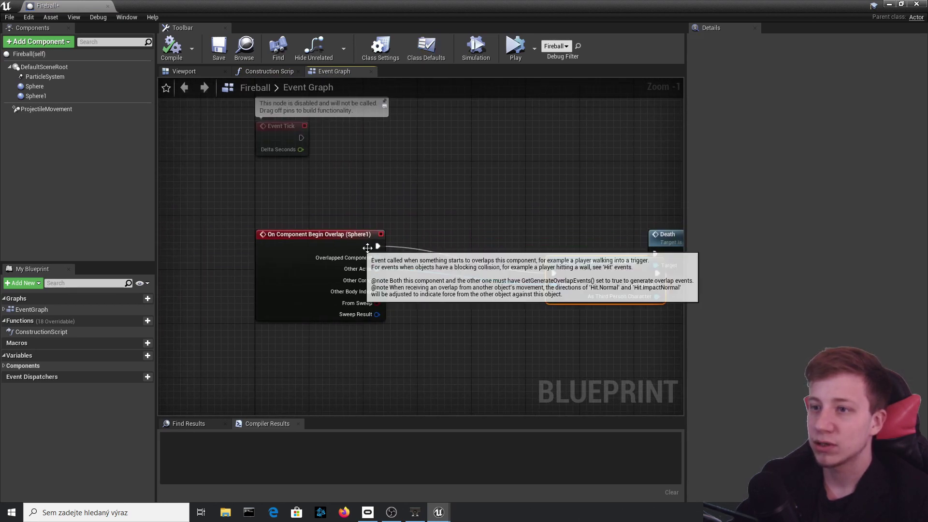
pyautogui.moveTo(378, 246); pyautogui.dragTo(464, 152)
pyautogui.write('s')
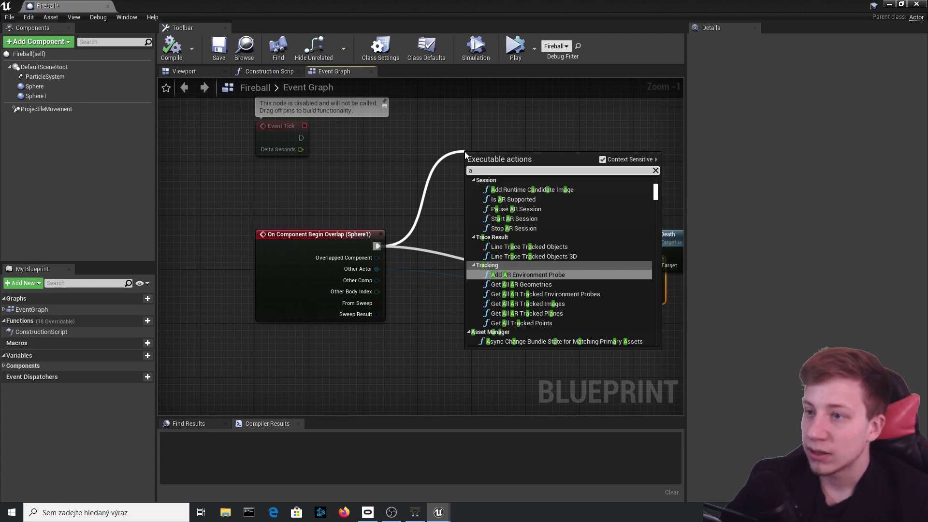
pyautogui.click(300, 205)
# - Rearrange the Cast To ThirdPersonCharacter and Death nodes in a row after the overlap event
pyautogui.moveTo(653, 249); pyautogui.dragTo(446, 223, button='right')
pyautogui.moveTo(445, 227); pyautogui.dragTo(526, 252)
pyautogui.moveTo(358, 248); pyautogui.dragTo(266, 218)
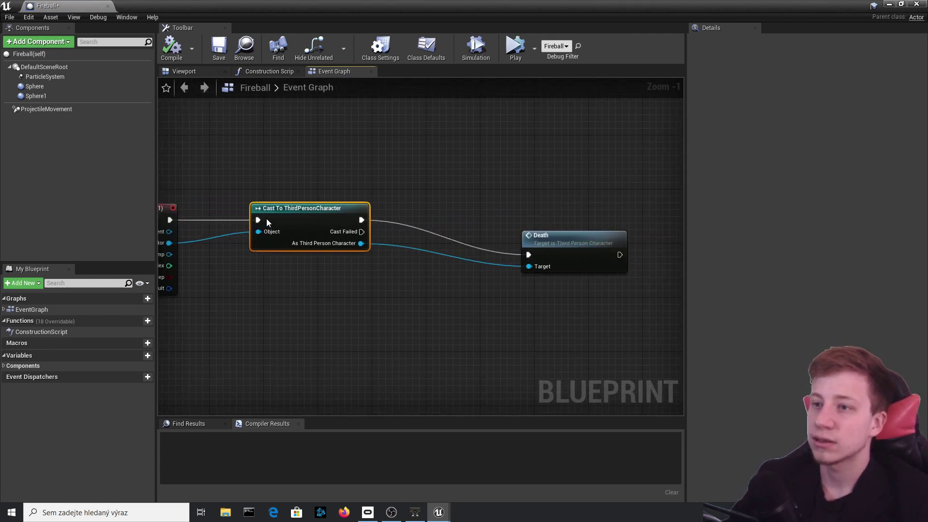
pyautogui.moveTo(554, 243); pyautogui.dragTo(401, 201, button='right')
pyautogui.moveTo(402, 204); pyautogui.dragTo(352, 175)
# - Add a Spawn Emitter at Location node on the execution output of the Death node
pyautogui.moveTo(418, 188); pyautogui.dragTo(421, 188)
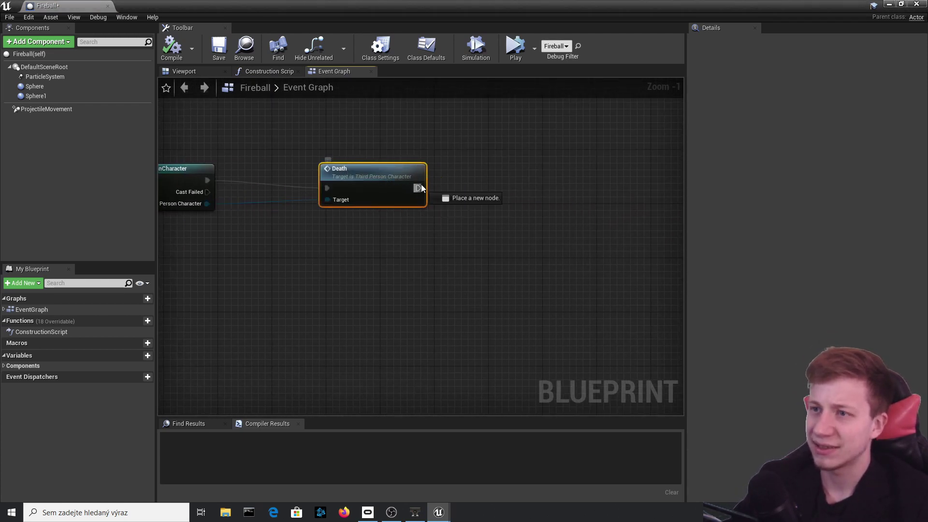
pyautogui.moveTo(544, 185); pyautogui.dragTo(544, 185)
pyautogui.write('spawn')
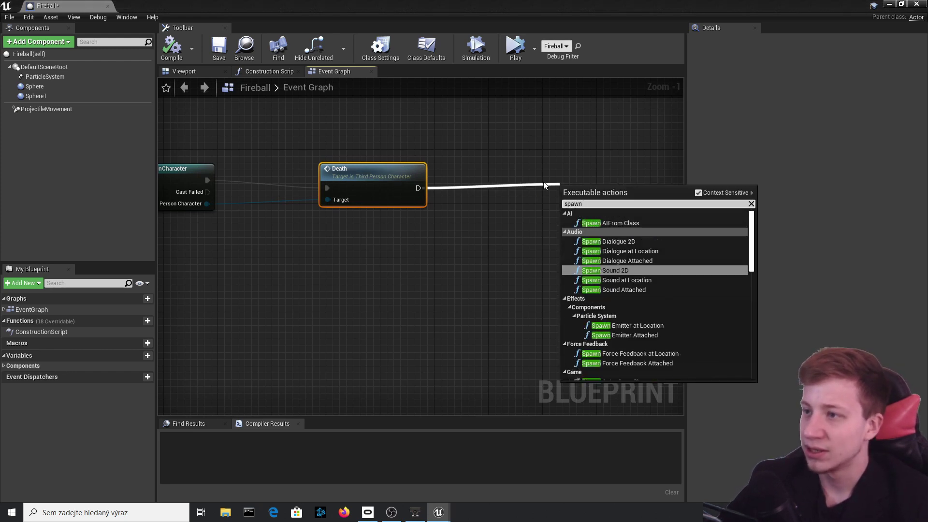
pyautogui.write(' emito')
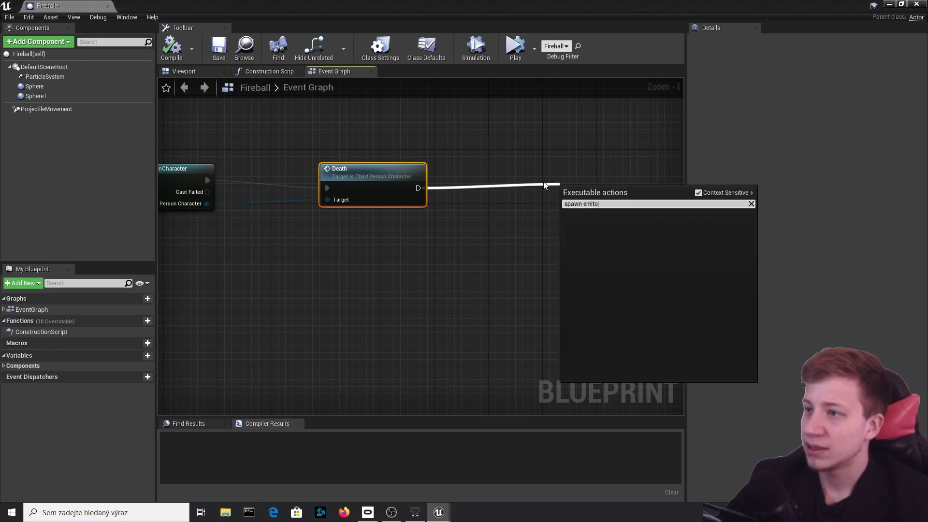
pyautogui.press('BackSpace')
pyautogui.press('Up')
pyautogui.press('Return')
# - Add a GetWorldTransform (Mesh) node from the cast's As Third Person Character output
pyautogui.moveTo(283, 201); pyautogui.dragTo(418, 210, button='right')
pyautogui.moveTo(323, 190); pyautogui.dragTo(421, 298)
pyautogui.write('get wor')
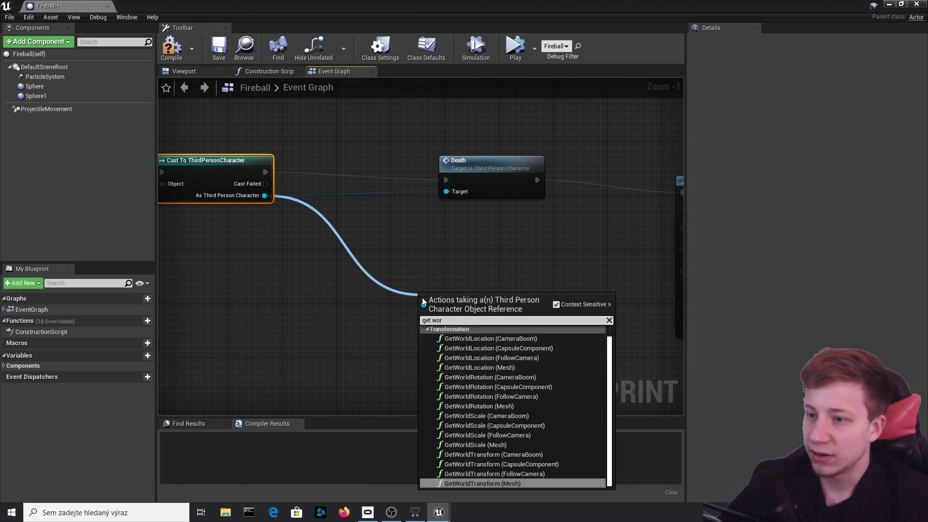
pyautogui.press('Return')
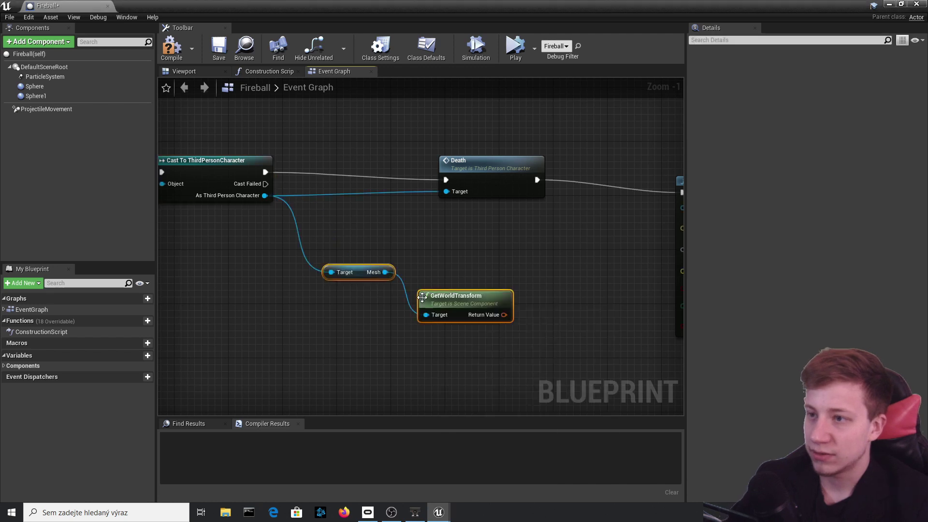
# - Split GetWorldTransform's Return Value and connect its location output to Location on Spawn Emitter at Location
pyautogui.rightClick(482, 318)
pyautogui.click(525, 339)
pyautogui.moveTo(498, 294); pyautogui.dragTo(559, 253)
pyautogui.moveTo(635, 297); pyautogui.dragTo(477, 291, button='right')
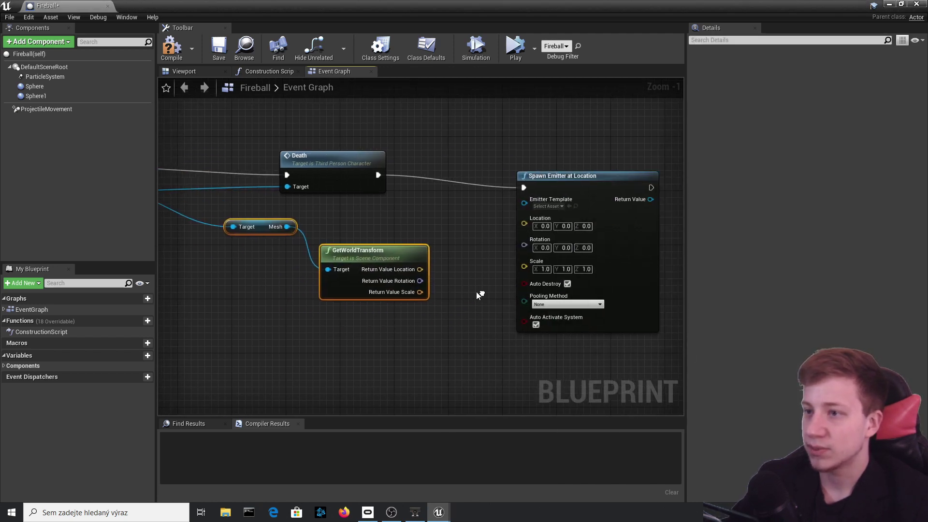
pyautogui.moveTo(406, 270); pyautogui.dragTo(522, 218)
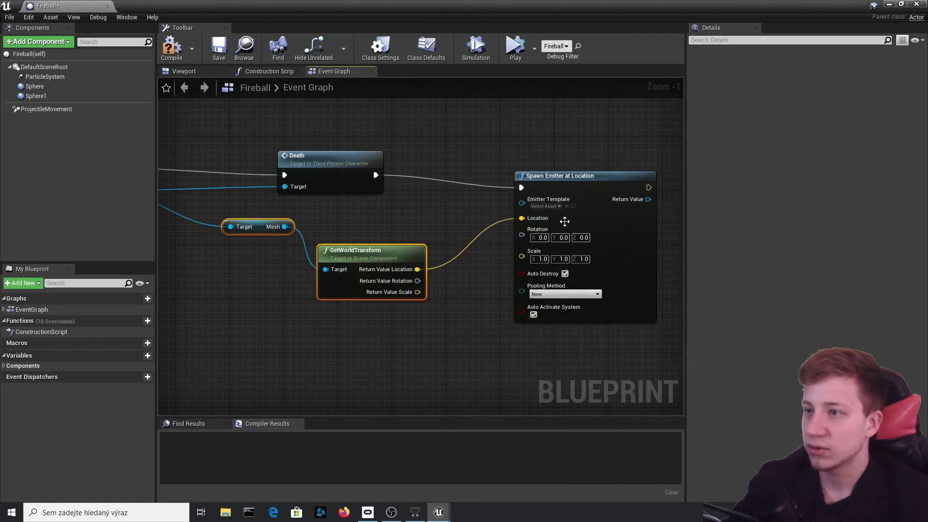
# - Set the Spawn Emitter's Emitter Template to P_Explosion and compile the Blueprint
pyautogui.click(544, 206)
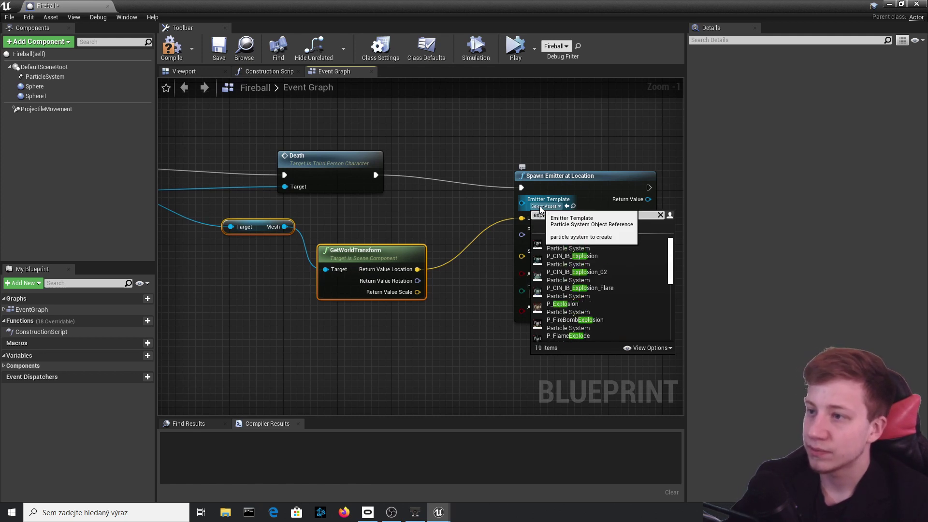
pyautogui.click(582, 309)
pyautogui.click(172, 47)
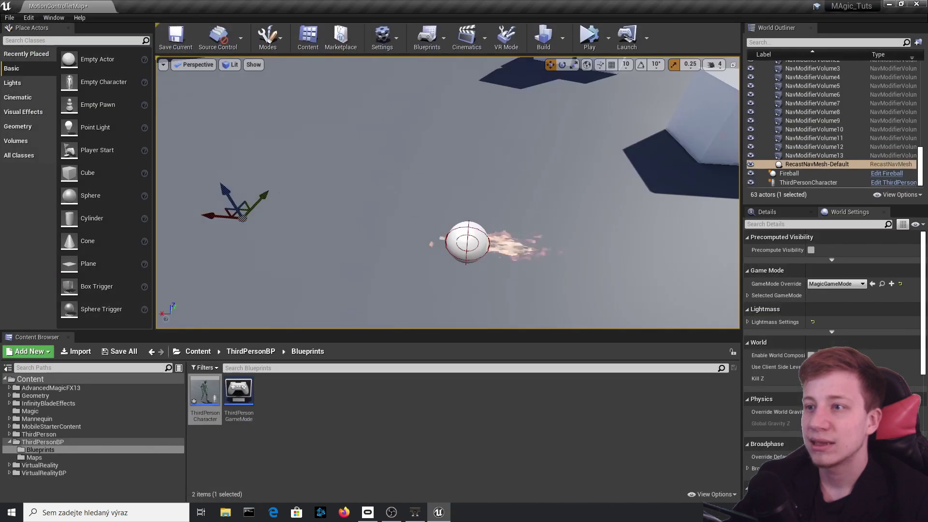
# - Simulate the level to test the explosion, raise the Fireball in the level, and simulate again
pyautogui.click(589, 44)
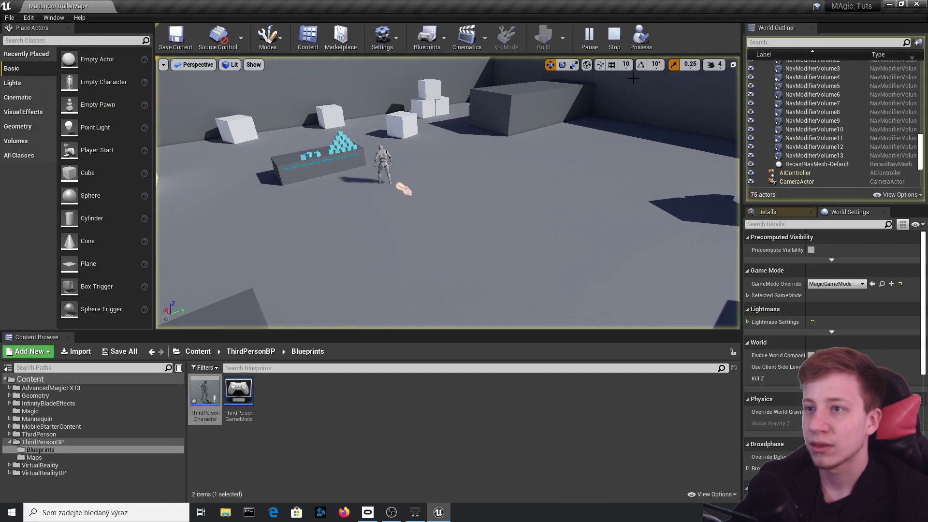
pyautogui.press('Escape')
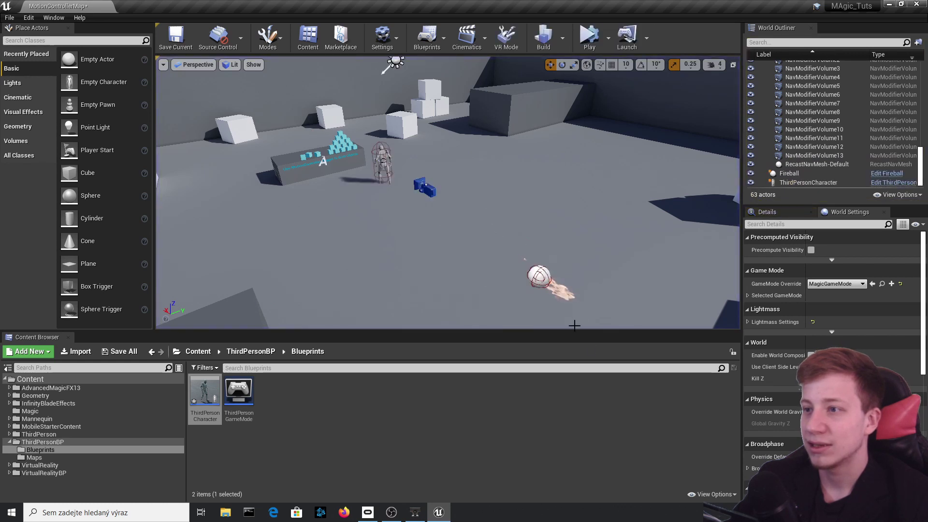
pyautogui.click(539, 276)
pyautogui.moveTo(543, 254); pyautogui.dragTo(540, 208)
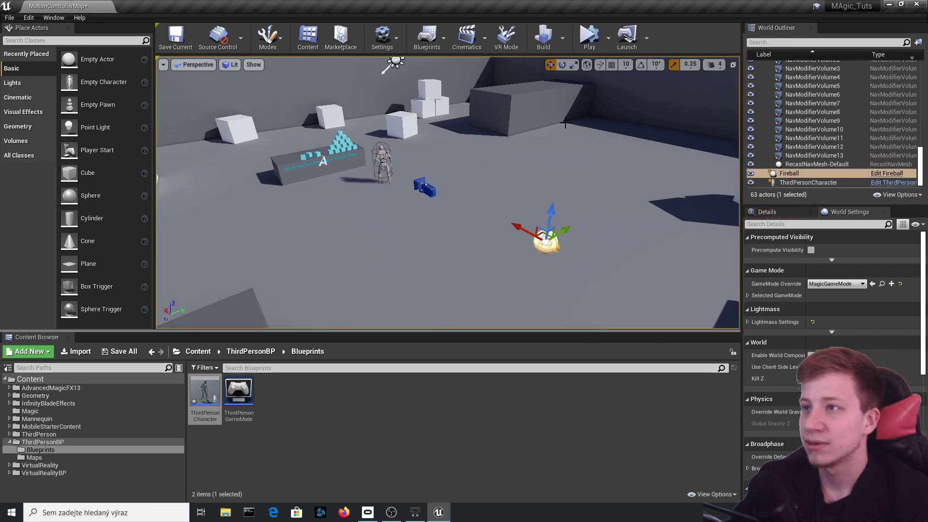
pyautogui.click(590, 39)
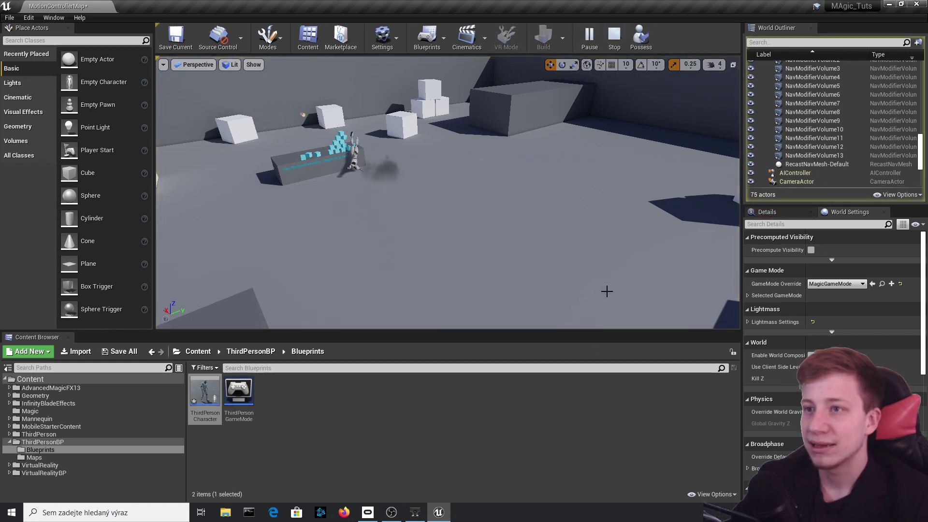
pyautogui.press('Escape')
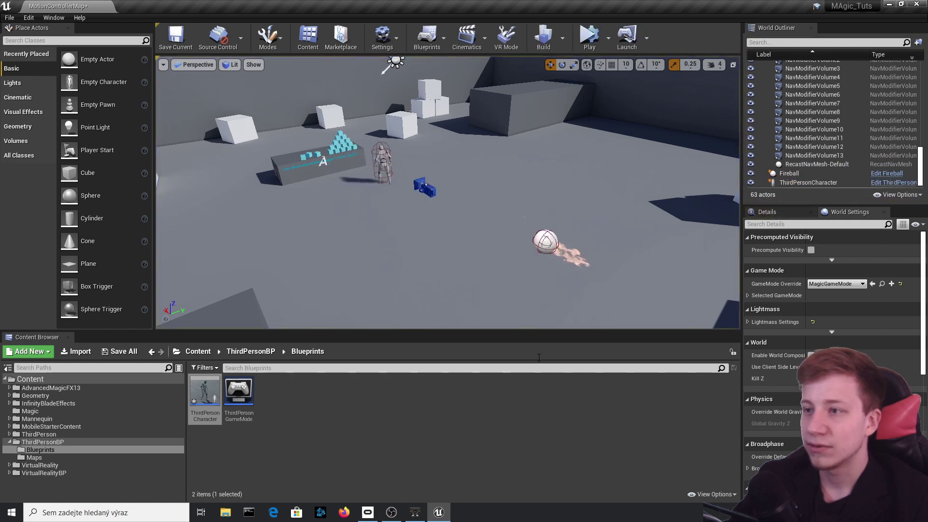
# - Open the Fireball Blueprint from the level and delete the Mesh and GetWorldTransform nodes from the Event Graph
pyautogui.click(524, 304)
pyautogui.click(591, 268)
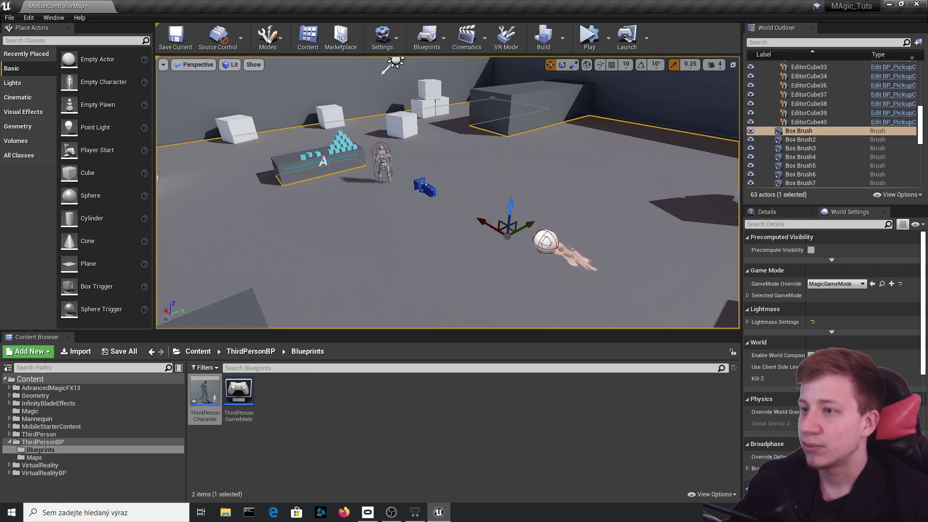
pyautogui.click(546, 242)
pyautogui.click(894, 175)
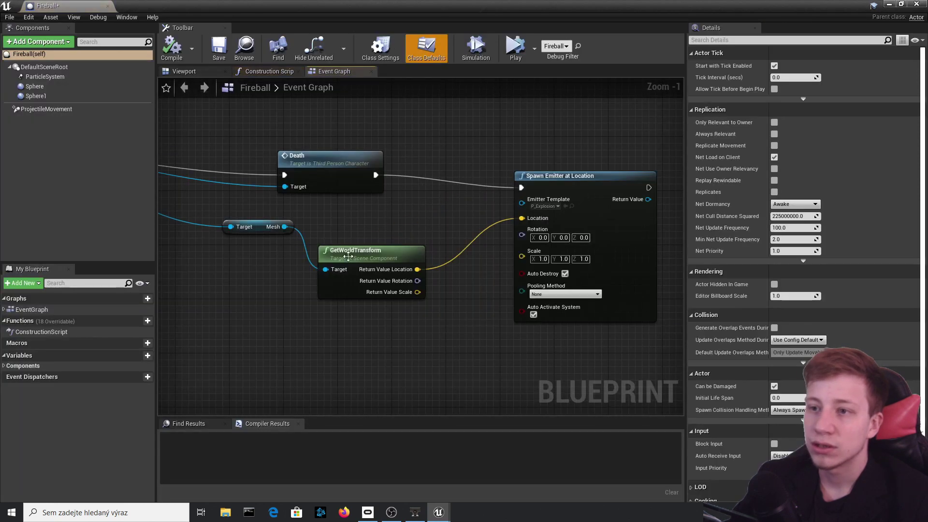
pyautogui.scroll(1, 348, 256)
pyautogui.moveTo(348, 256); pyautogui.dragTo(407, 291, button='right')
pyautogui.moveTo(433, 237); pyautogui.dragTo(298, 329)
pyautogui.press('Delete')
# - Place a reference to the Sphere1 component in the Event Graph below the Death node
pyautogui.moveTo(547, 298); pyautogui.dragTo(429, 286, button='right')
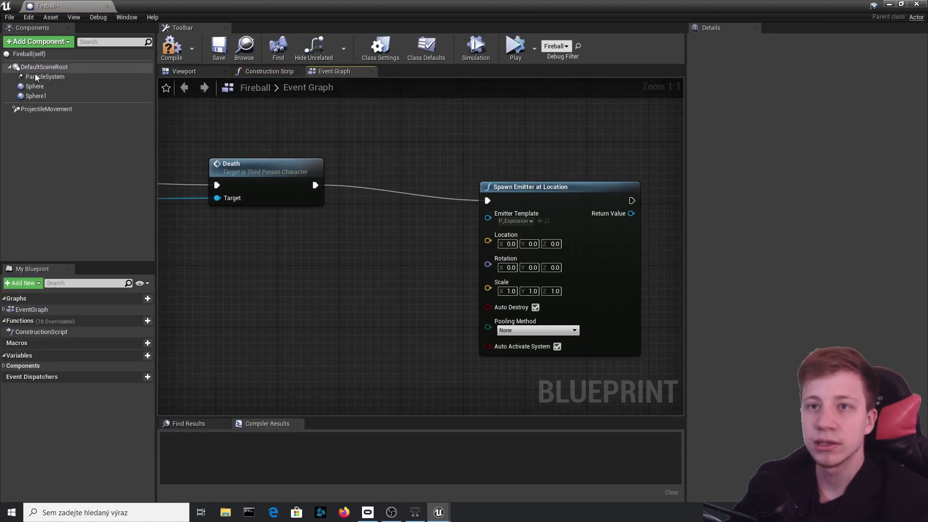
pyautogui.click(36, 95)
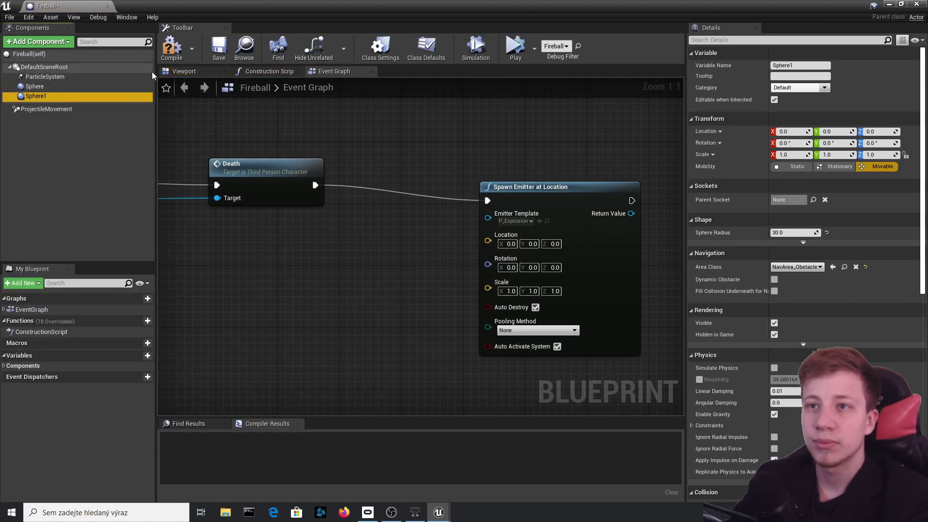
pyautogui.click(208, 72)
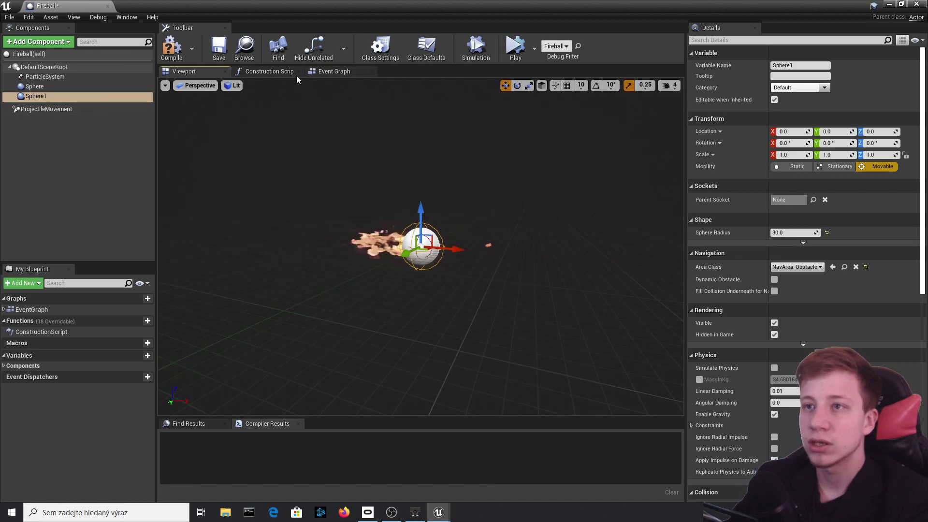
pyautogui.click(320, 71)
pyautogui.moveTo(60, 97); pyautogui.dragTo(321, 314)
# - Add a GetWorldLocation node from Sphere1, connect its Return Value to the Spawn Emitter's Location, and compile
pyautogui.write('get wr')
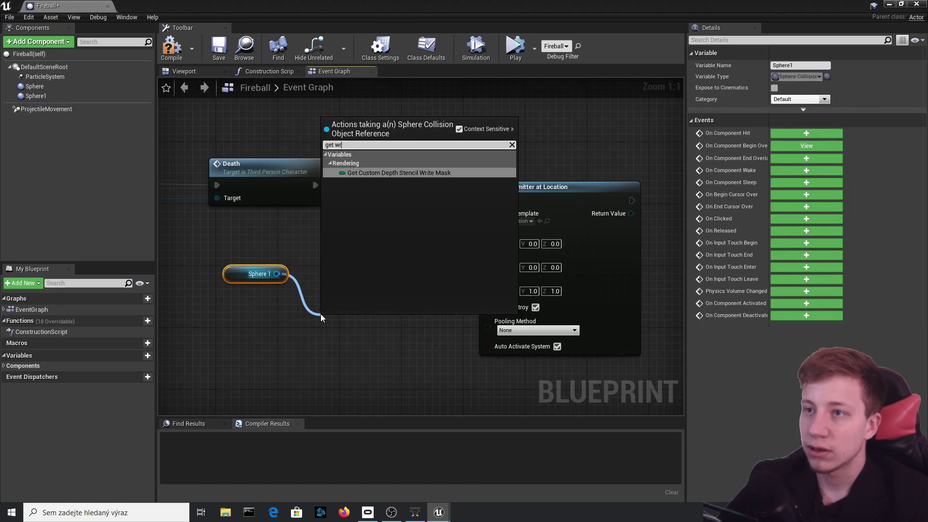
pyautogui.press('BackSpace')
pyautogui.write('or')
pyautogui.press('Up')
pyautogui.press('Up')
pyautogui.press('Up')
pyautogui.press('Return')
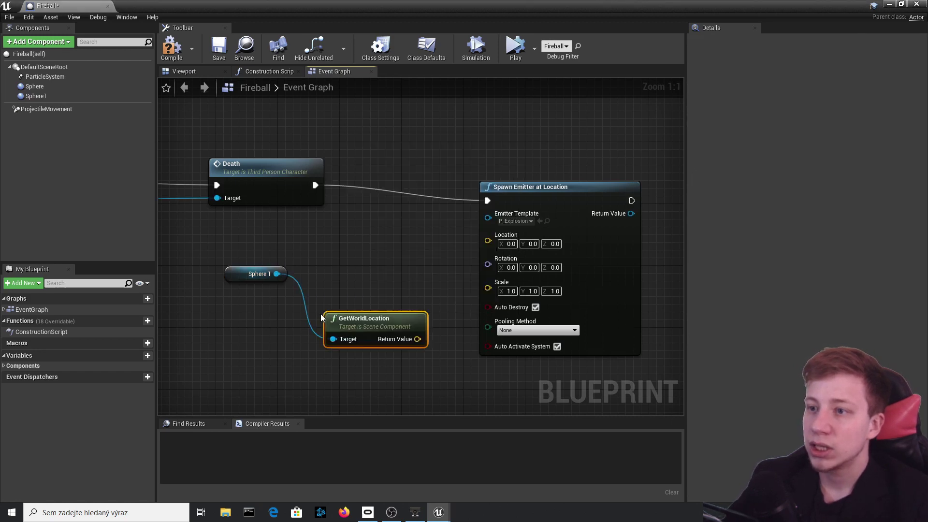
pyautogui.moveTo(501, 246); pyautogui.dragTo(500, 245)
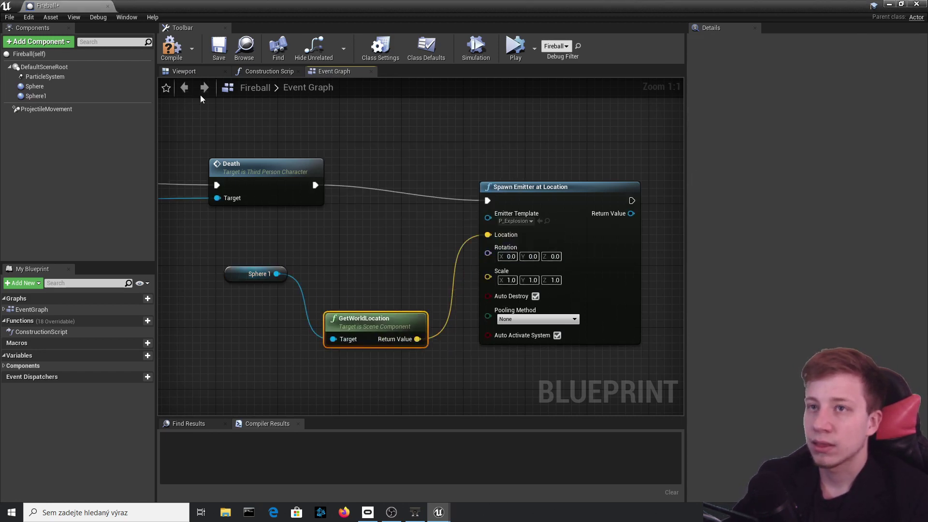
pyautogui.click(172, 50)
# - Simulate the level to check where the explosion spawns when the Fireball hits the character
pyautogui.click(889, 4)
pyautogui.click(589, 38)
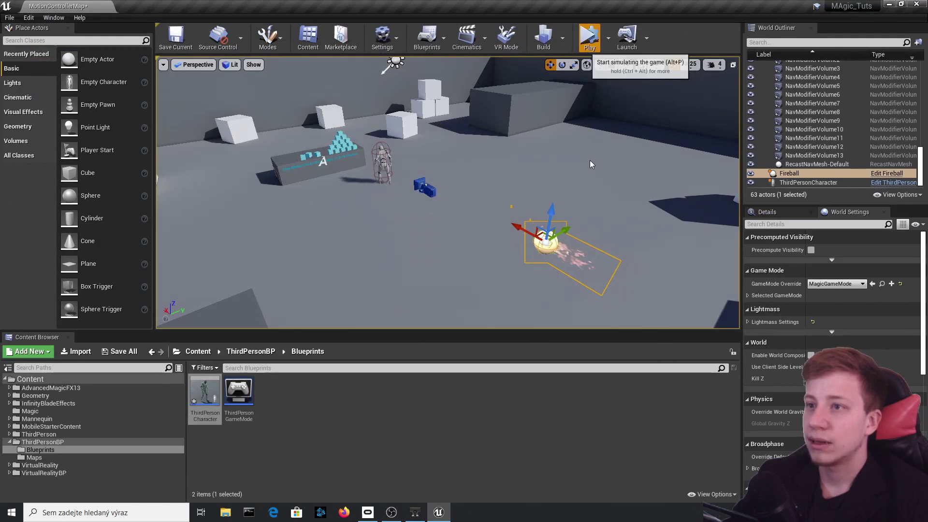
pyautogui.press('Escape')
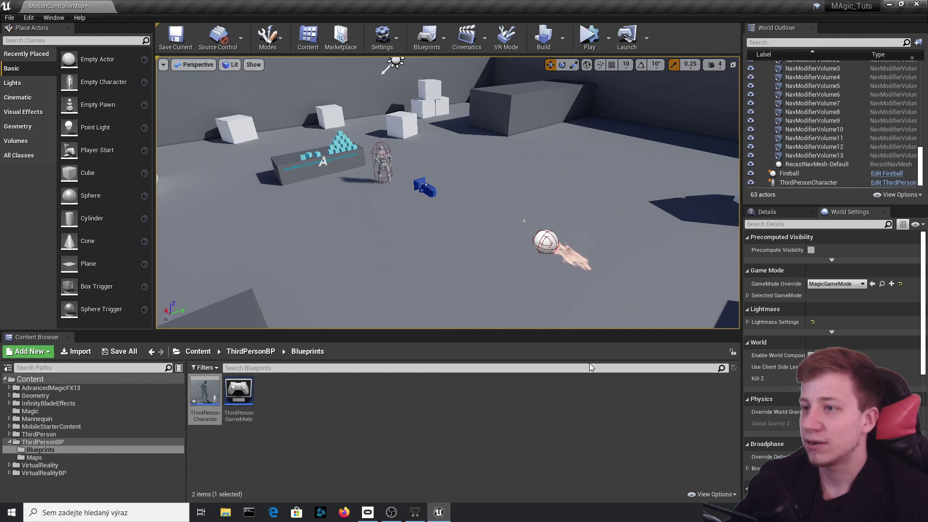
# - Open the Fireball Blueprint again and add a Delay node after Spawn Emitter at Location
pyautogui.click(545, 240)
pyautogui.click(887, 173)
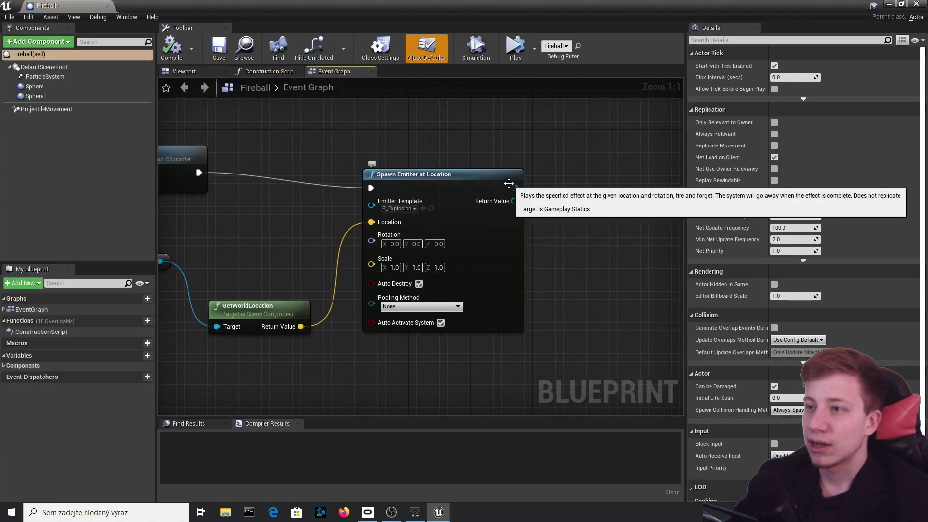
pyautogui.moveTo(515, 188); pyautogui.dragTo(584, 191)
pyautogui.write('delay')
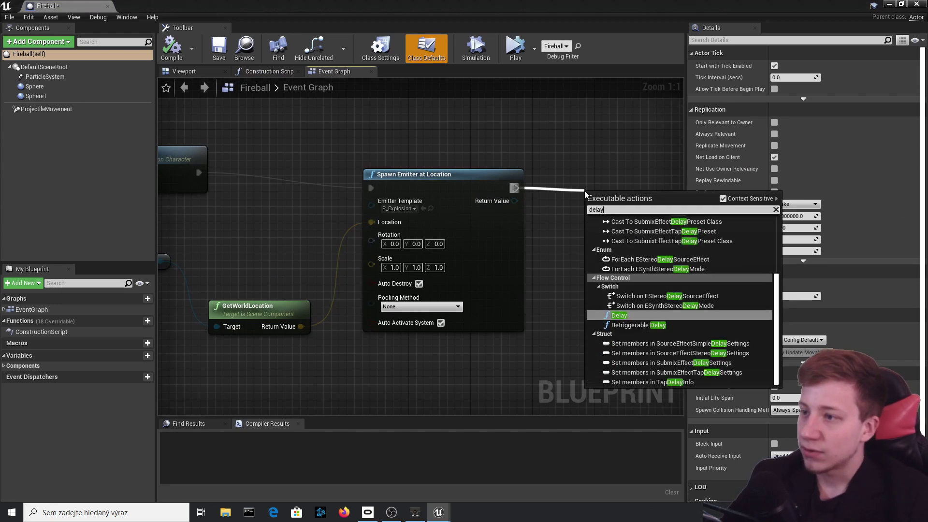
pyautogui.press('Return')
# - Add a Destroy Actor node on the Delay's Completed output
pyautogui.moveTo(644, 291); pyautogui.dragTo(429, 277, button='right')
pyautogui.moveTo(470, 198); pyautogui.dragTo(566, 215)
pyautogui.write('destrpy')
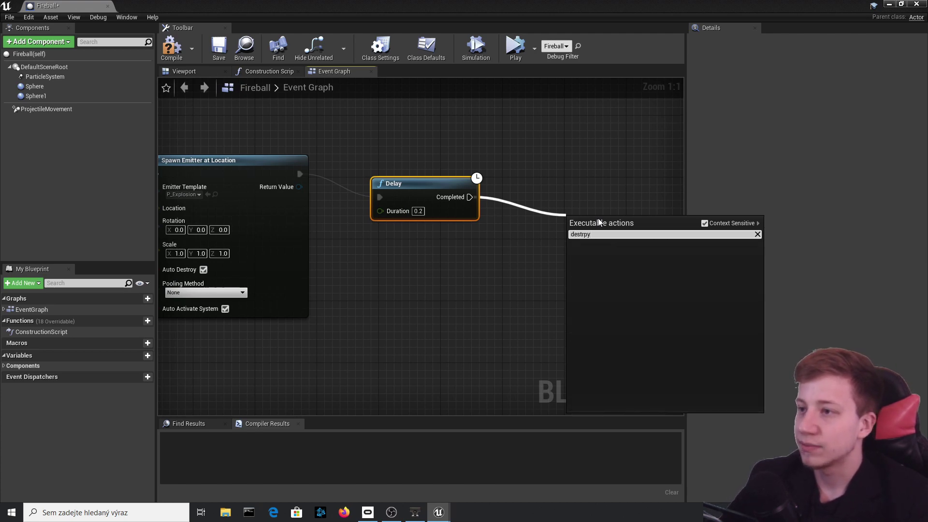
pyautogui.press('Return')
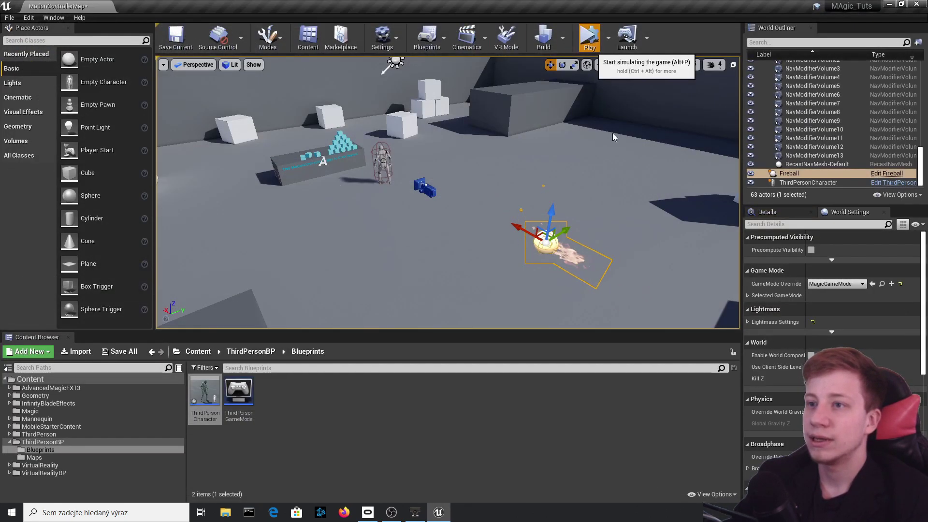
# - Simulate the level and move closer to the character to test the Fireball's removal after impact
pyautogui.click(590, 34)
pyautogui.moveTo(461, 177); pyautogui.dragTo(464, 130, button='right')
pyautogui.press('w')
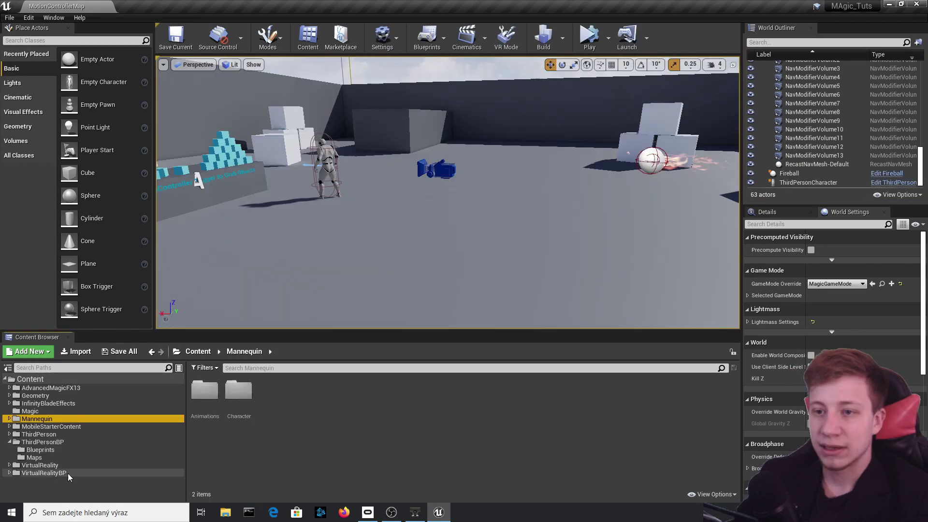
pyautogui.click(68, 473)
pyautogui.click(66, 434)
pyautogui.click(66, 451)
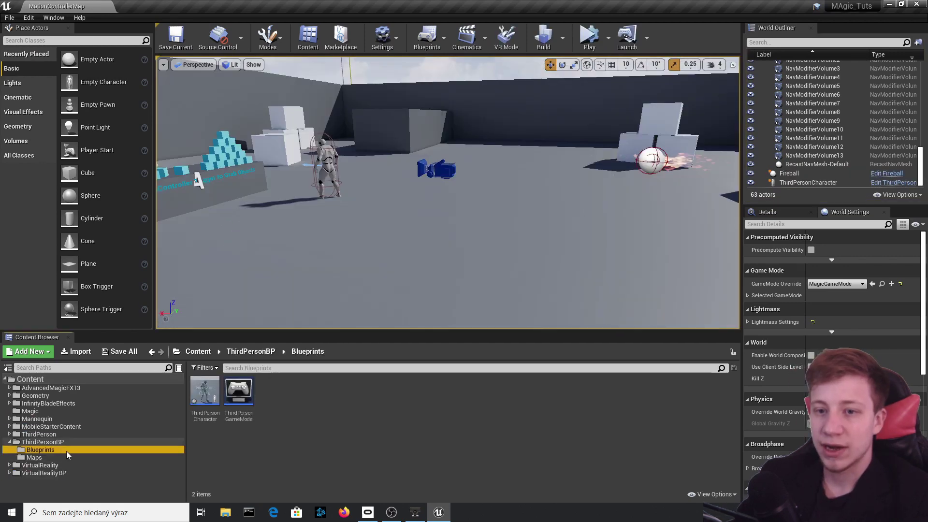
pyautogui.click(65, 458)
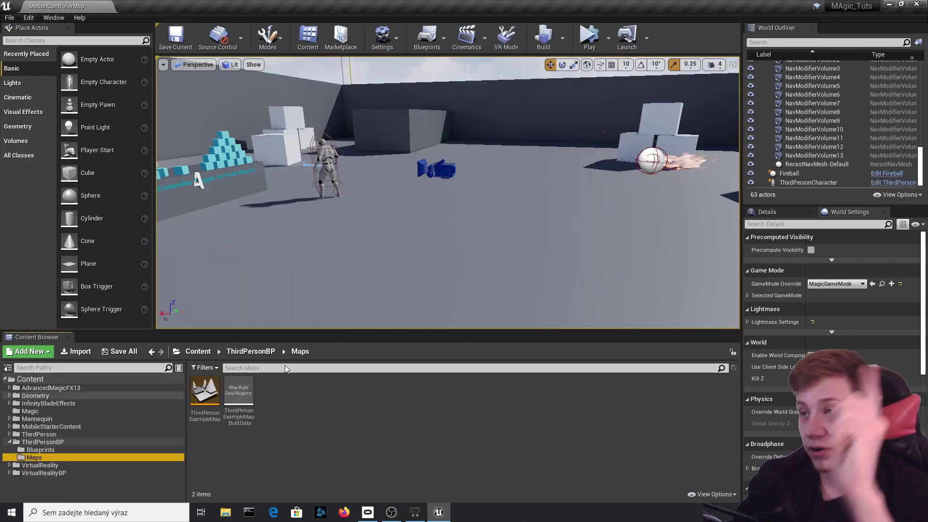
# - Delete the Fireball from the level and open the Magic content folder
pyautogui.click(644, 151)
pyautogui.press('Delete')
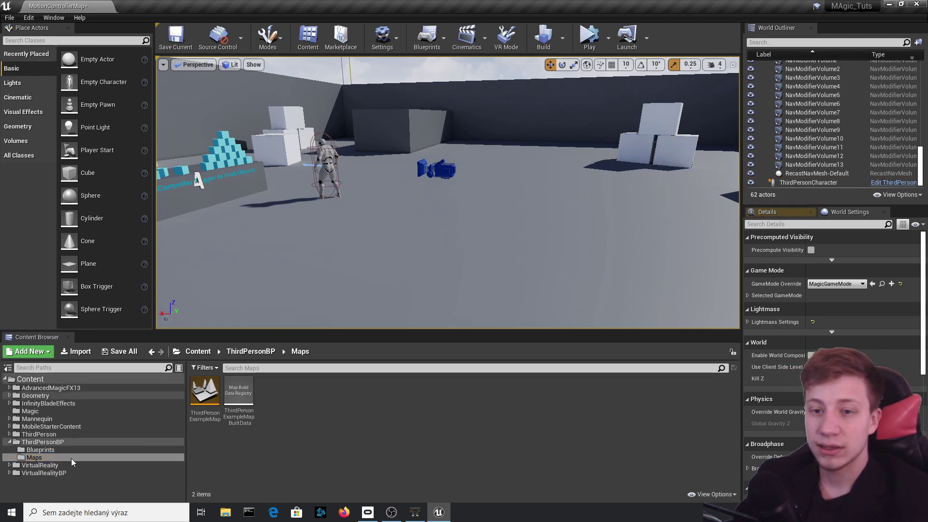
pyautogui.click(59, 435)
pyautogui.click(58, 410)
pyautogui.click(42, 440)
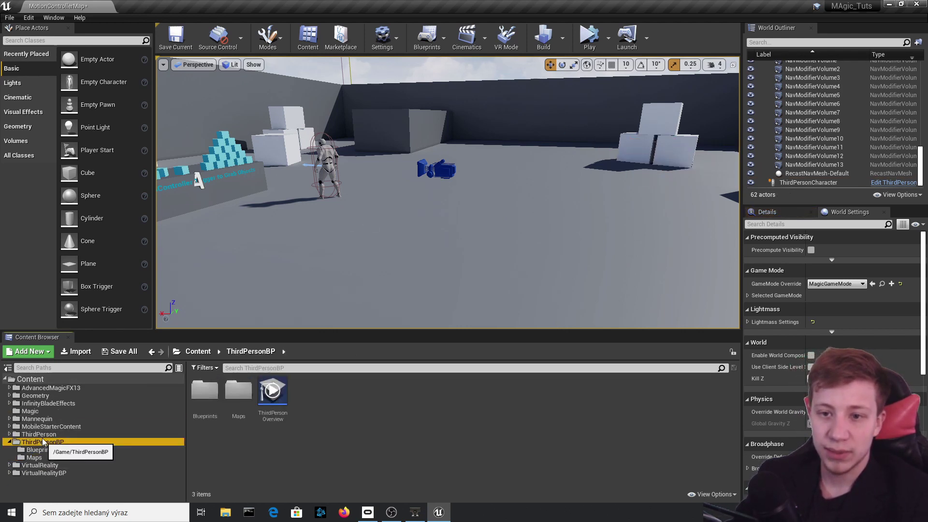
pyautogui.click(30, 411)
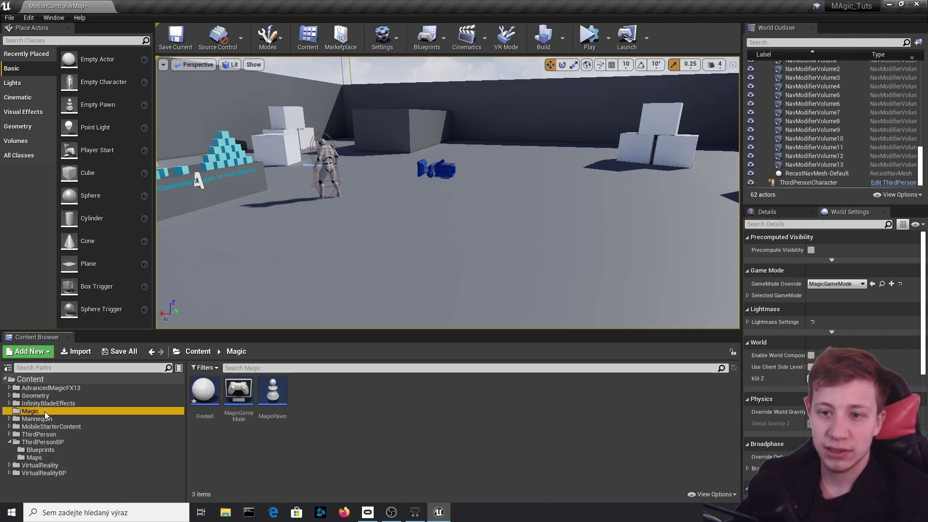
# - Open the MagicPawn Blueprint, disconnect the InputAction Trigger event from Spawn Emitter Attached and move the event clear of it
pyautogui.doubleClick(273, 392)
pyautogui.scroll(-4, 403, 280)
pyautogui.moveTo(391, 278); pyautogui.dragTo(444, 403, button='right')
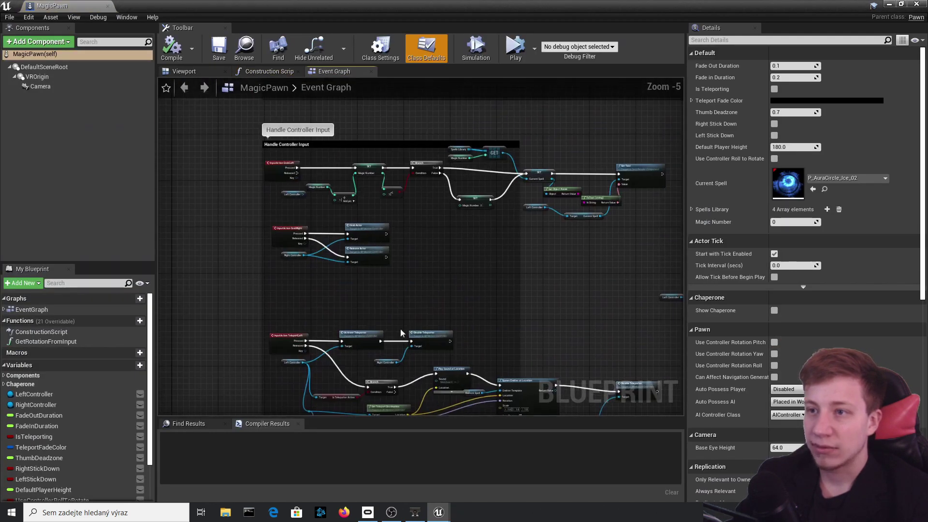
pyautogui.scroll(3, 318, 253)
pyautogui.moveTo(317, 239); pyautogui.dragTo(308, 413, button='right')
pyautogui.moveTo(677, 300); pyautogui.dragTo(214, 238, button='right')
pyautogui.moveTo(633, 299); pyautogui.dragTo(336, 168, button='right')
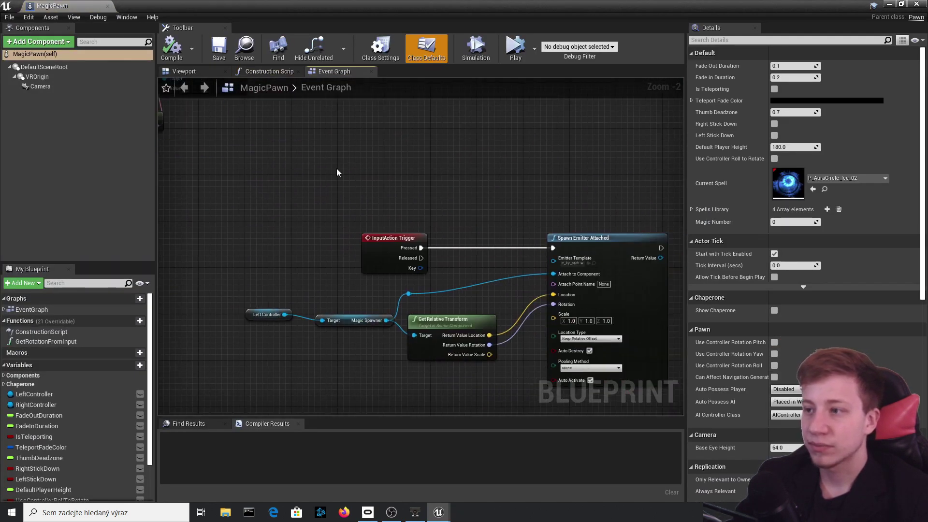
pyautogui.moveTo(372, 256); pyautogui.dragTo(283, 193, button='right')
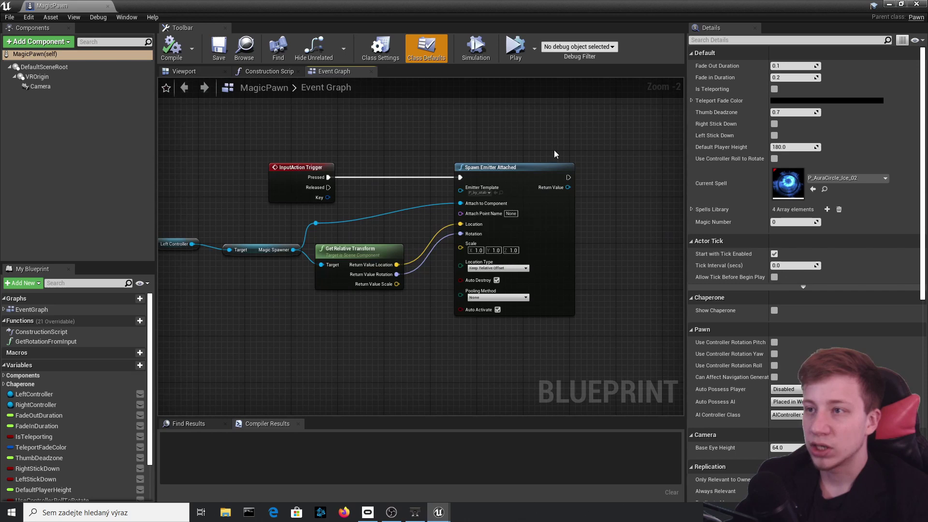
pyautogui.doubleClick(353, 177)
pyautogui.press('Delete')
pyautogui.moveTo(307, 167); pyautogui.dragTo(268, 95)
# - Add a Spawn Actor from Class node on the Pressed output of InputAction Trigger
pyautogui.moveTo(311, 124); pyautogui.dragTo(350, 233, button='right')
pyautogui.moveTo(322, 209); pyautogui.dragTo(474, 213)
pyautogui.write('s')
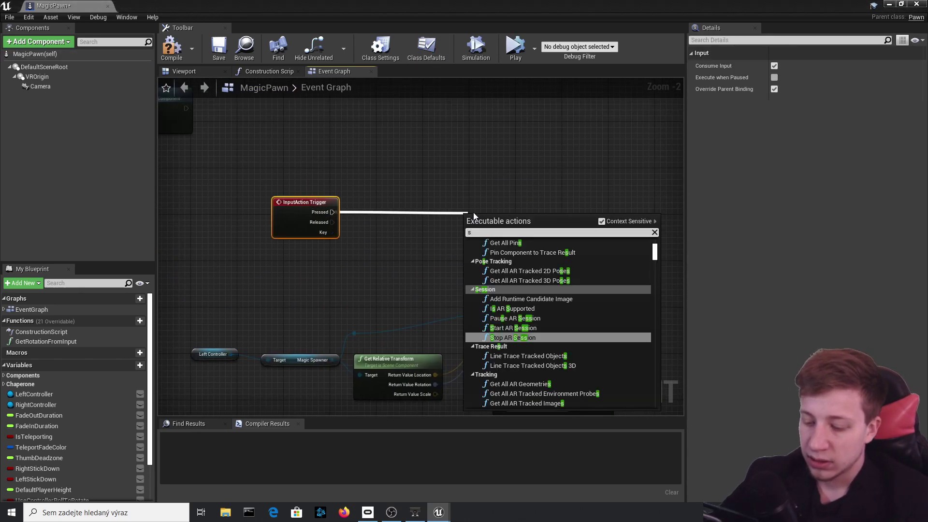
pyautogui.write('pawn actor')
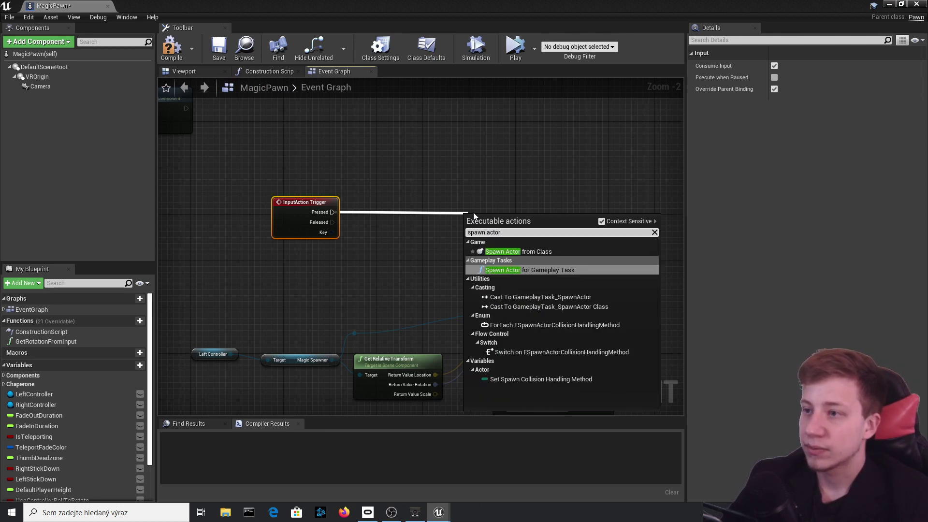
pyautogui.press('Up')
pyautogui.press('Return')
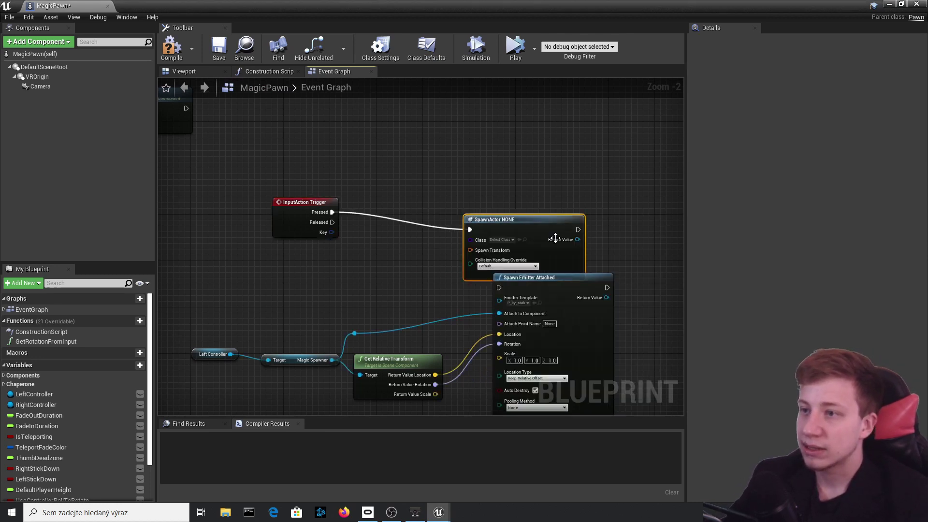
# - Set the spawn node's class to Fireball, compile the Blueprint and move the trigger event further away from the node
pyautogui.scroll(2, 536, 203)
pyautogui.click(490, 205)
pyautogui.write('fireb')
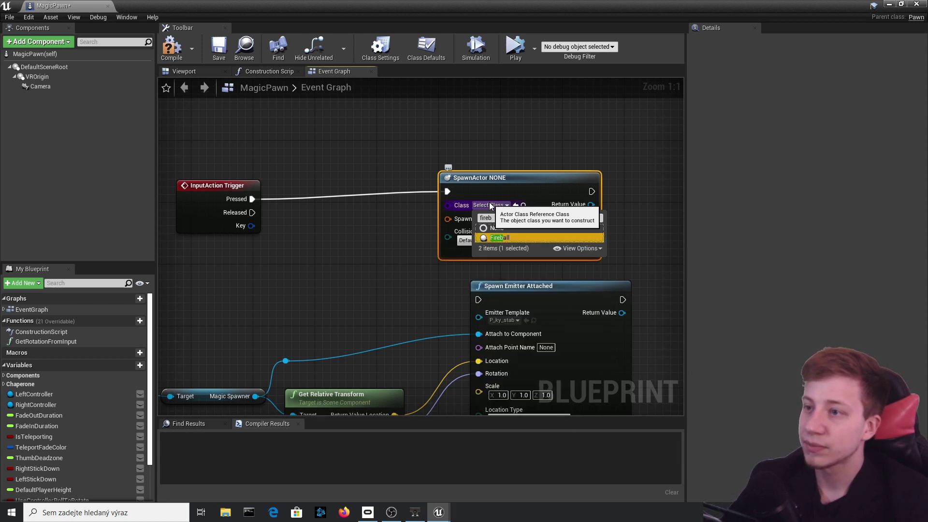
pyautogui.press('Return')
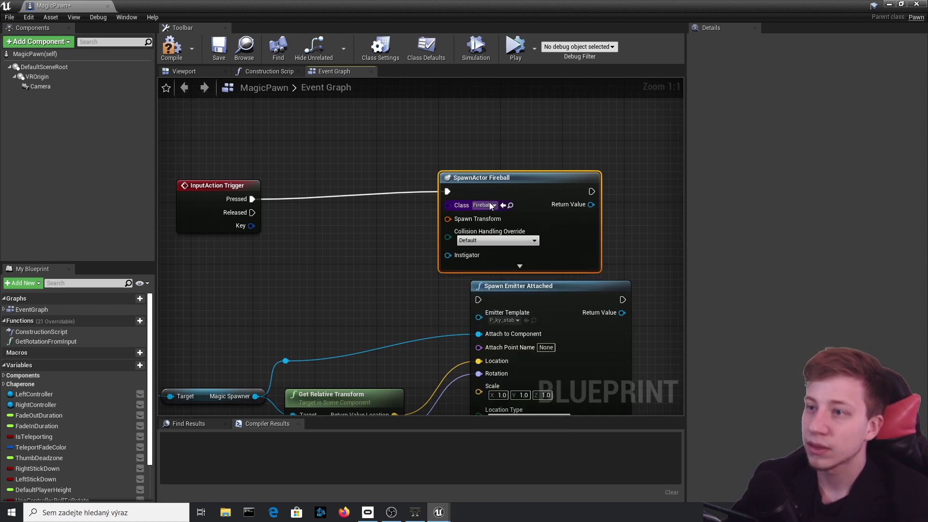
pyautogui.click(182, 57)
pyautogui.moveTo(215, 193); pyautogui.dragTo(193, 154)
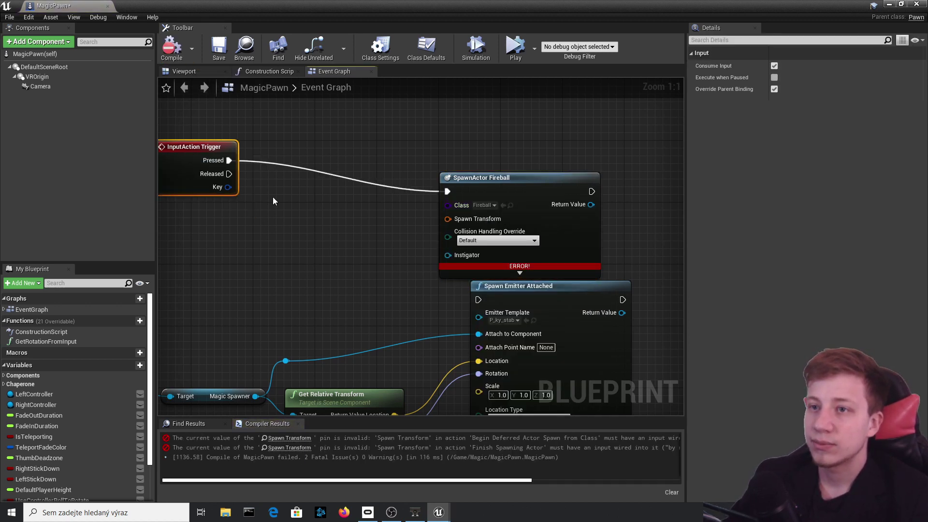
# - Detach Magic Spawner from the old emitter nodes and add a GetWorldTransform node on its output
pyautogui.moveTo(257, 384); pyautogui.dragTo(383, 309, button='right')
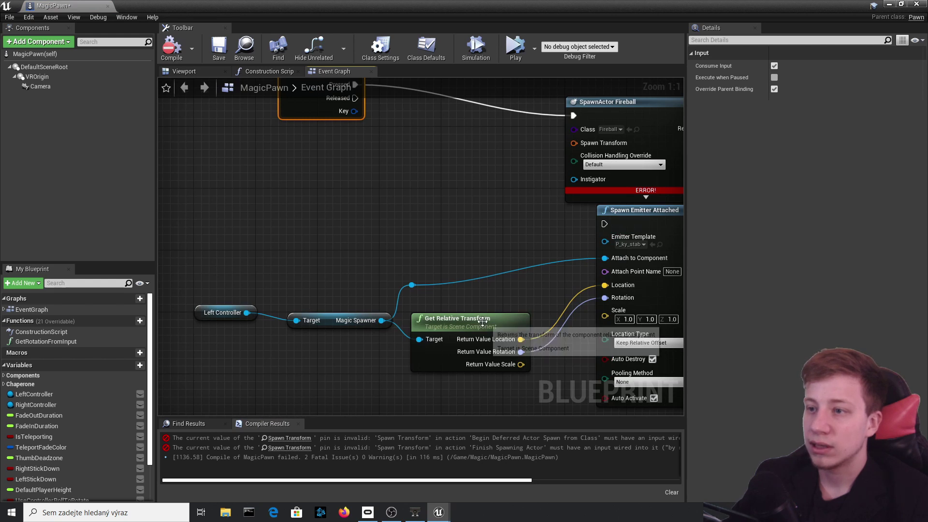
pyautogui.click(452, 270)
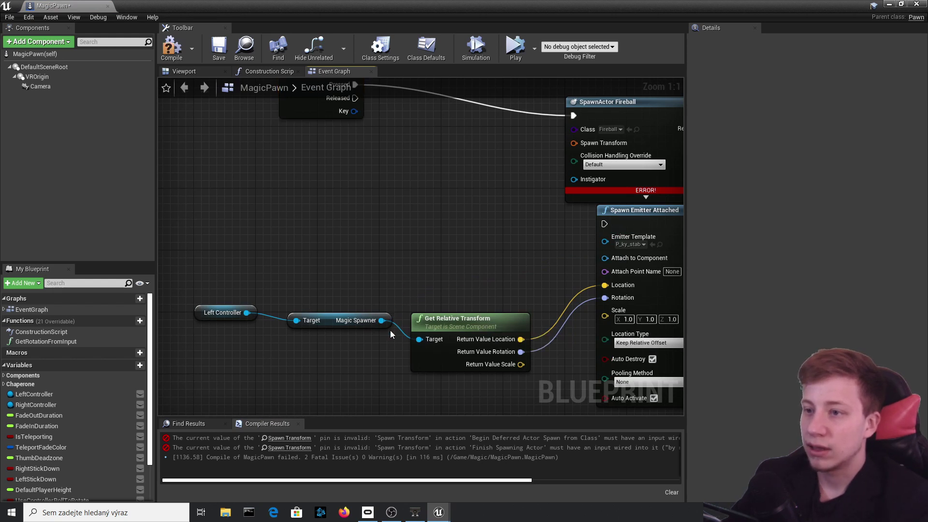
pyautogui.moveTo(400, 331); pyautogui.dragTo(432, 198)
pyautogui.moveTo(374, 220); pyautogui.dragTo(441, 192)
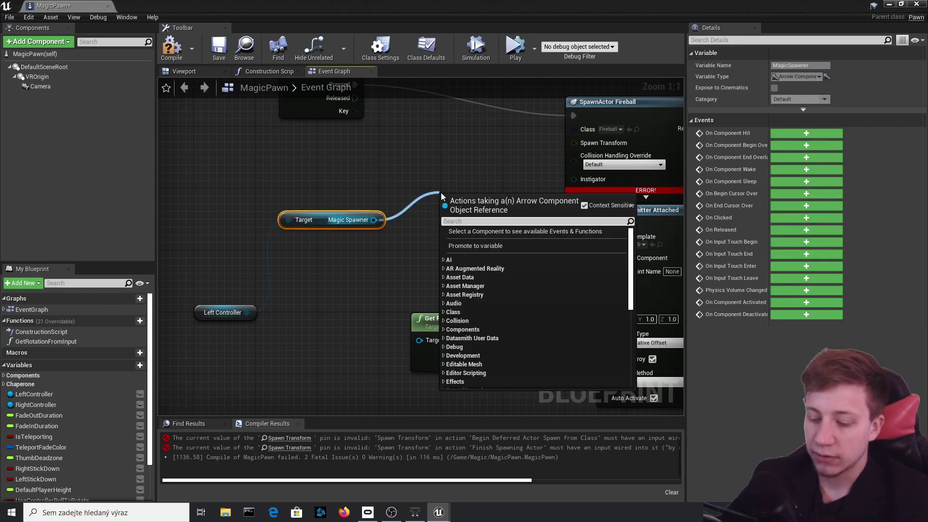
pyautogui.write('get world')
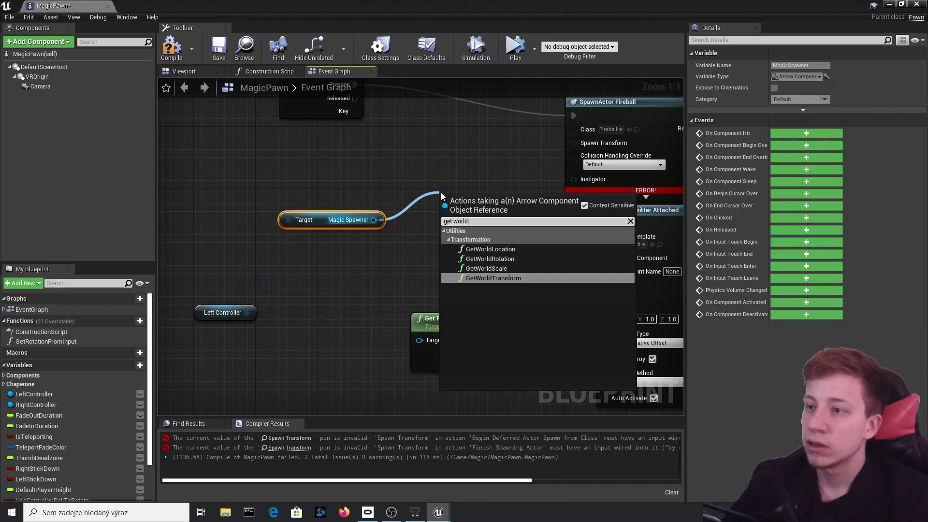
pyautogui.press('Return')
# - Split the Fireball spawn node's transform pin, connect GetWorldTransform's location and rotation to it, and compile
pyautogui.click(612, 144)
pyautogui.rightClick(611, 144)
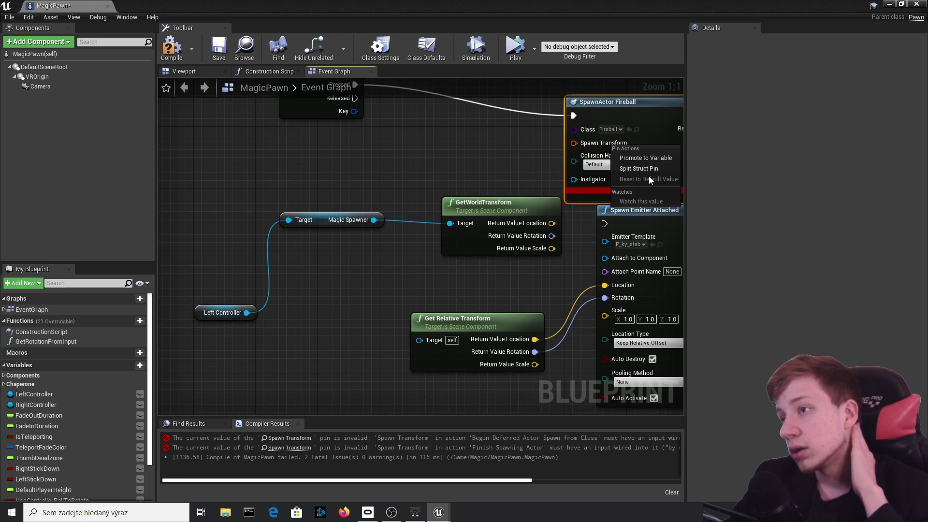
pyautogui.click(651, 169)
pyautogui.moveTo(626, 196); pyautogui.dragTo(521, 202, button='right')
pyautogui.moveTo(631, 298); pyautogui.dragTo(625, 422)
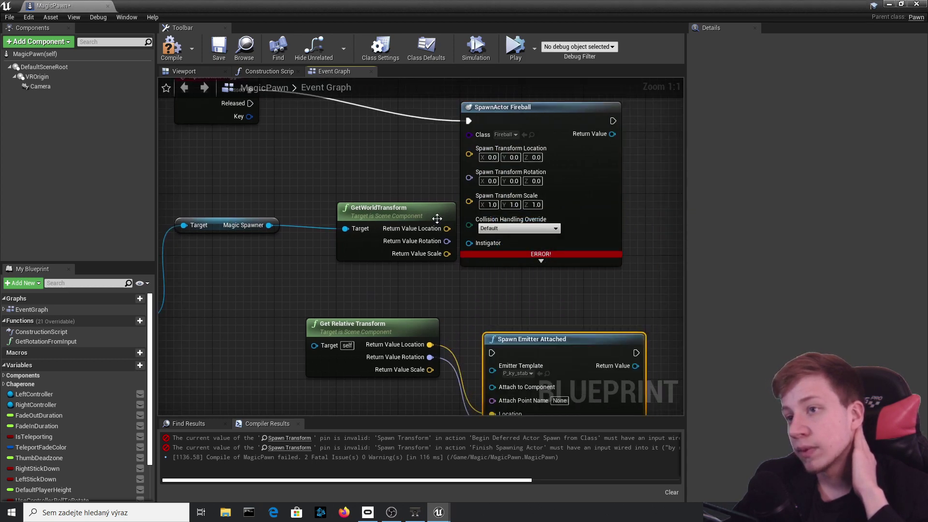
pyautogui.moveTo(450, 233); pyautogui.dragTo(513, 151)
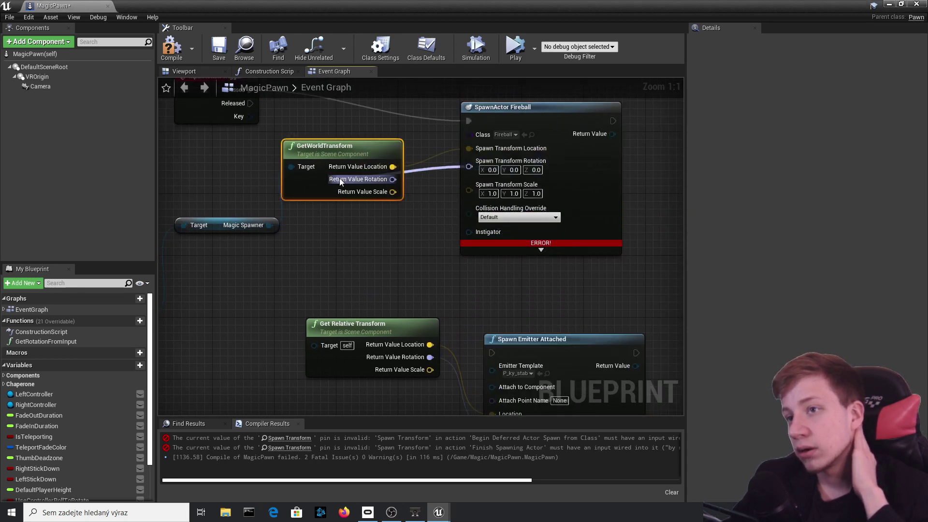
pyautogui.moveTo(392, 179); pyautogui.dragTo(468, 167)
pyautogui.click(170, 48)
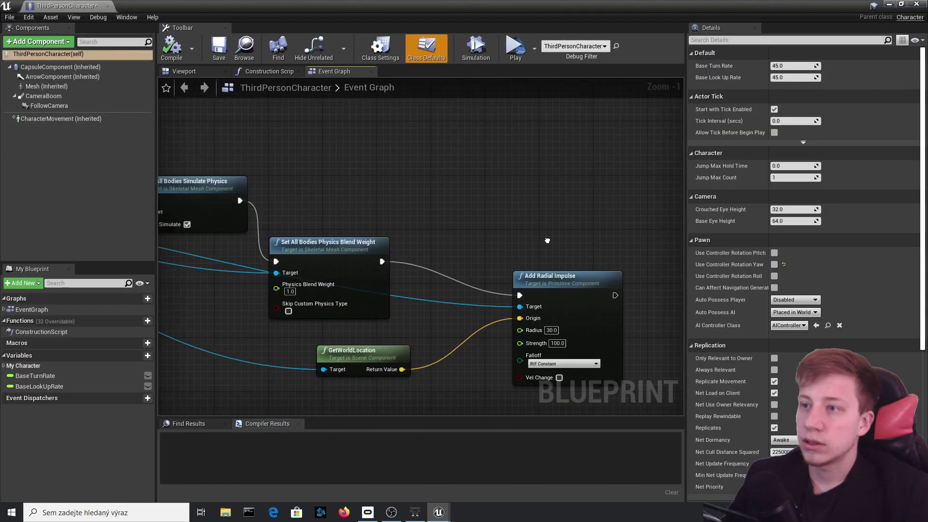
# - Add a DestroyComponent node targeting the Capsule Component near Add Radial Impulse in the ThirdPersonCharacter event graph
pyautogui.scroll(-5, 284, 256)
pyautogui.scroll(4, 285, 257)
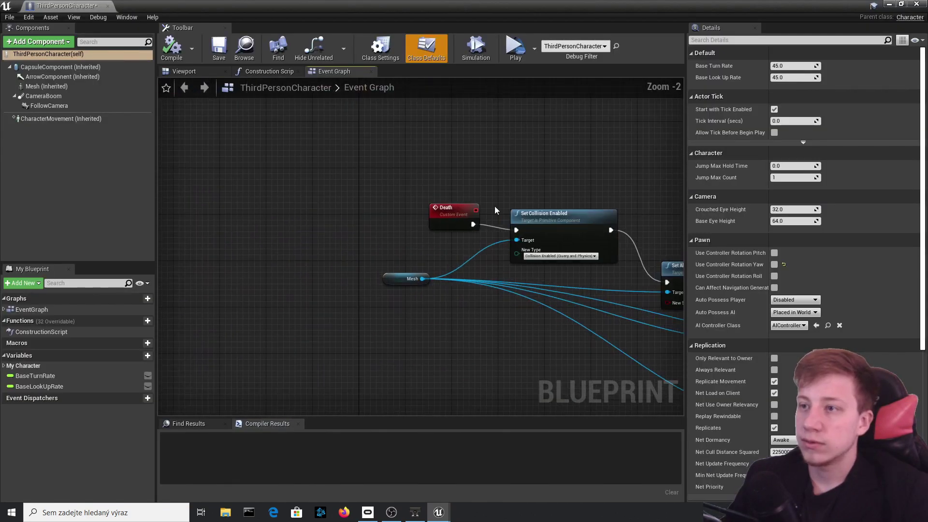
pyautogui.moveTo(672, 263); pyautogui.dragTo(290, 150, button='right')
pyautogui.moveTo(666, 234); pyautogui.dragTo(447, 230, button='right')
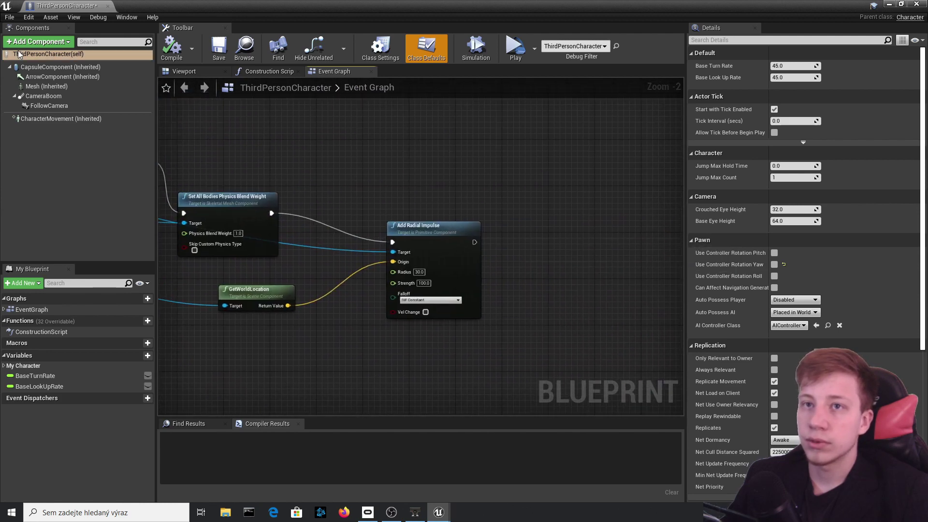
pyautogui.moveTo(60, 66); pyautogui.dragTo(559, 301)
pyautogui.write('destroy')
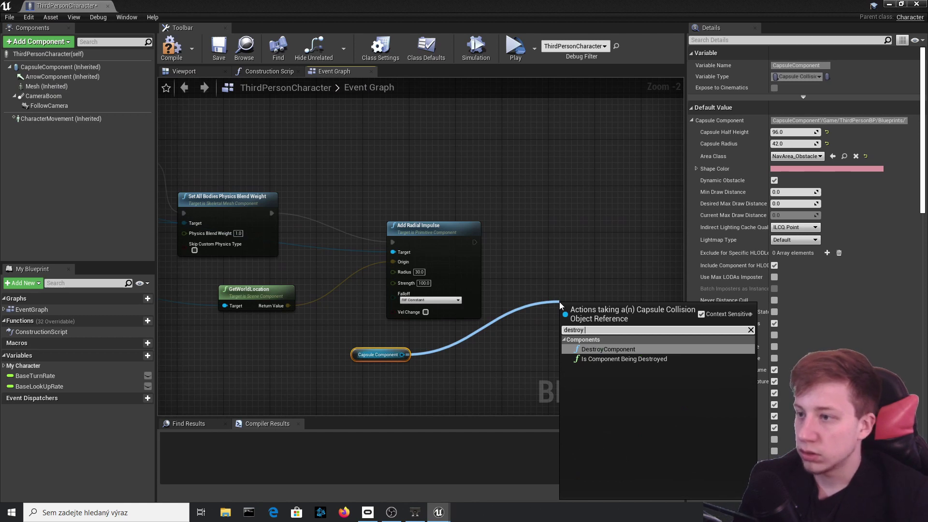
pyautogui.press('Return')
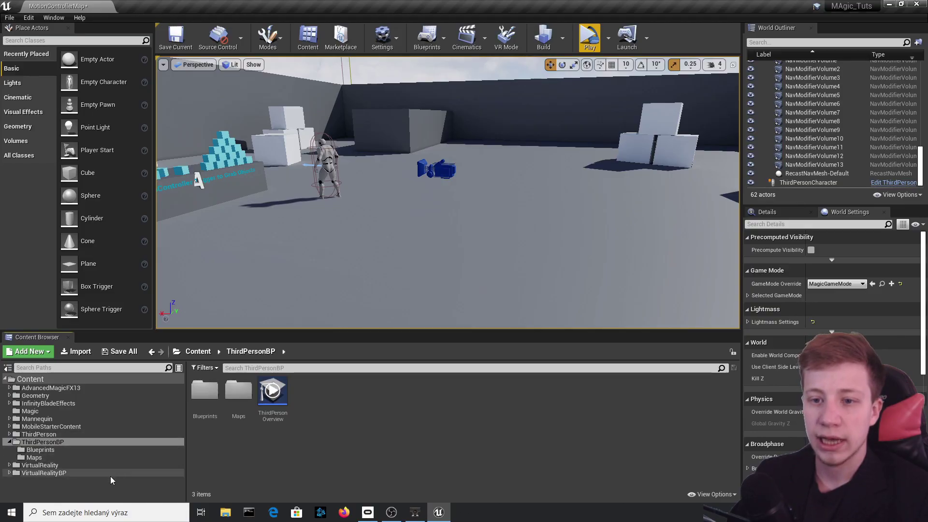
# - Create an Actor Blueprint named Explosion in the Magic content folder
pyautogui.click(110, 473)
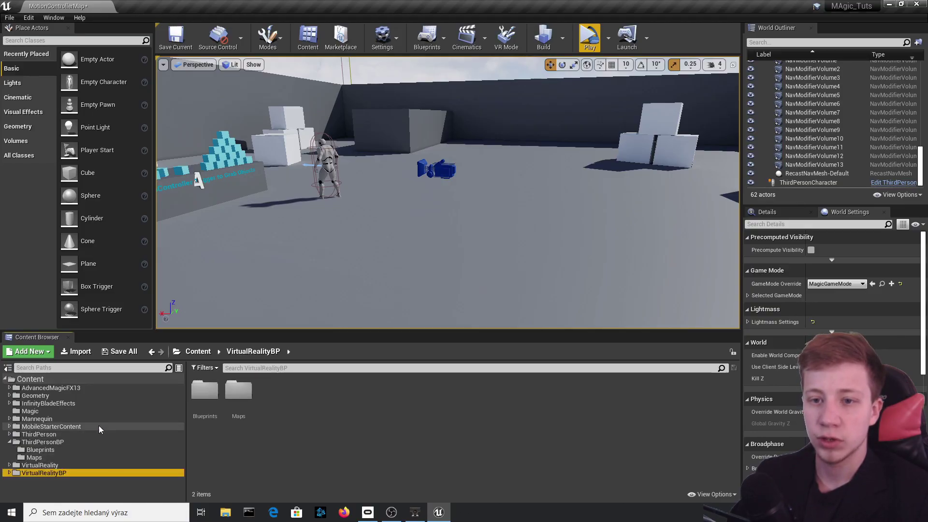
pyautogui.click(97, 418)
pyautogui.click(95, 404)
pyautogui.click(90, 410)
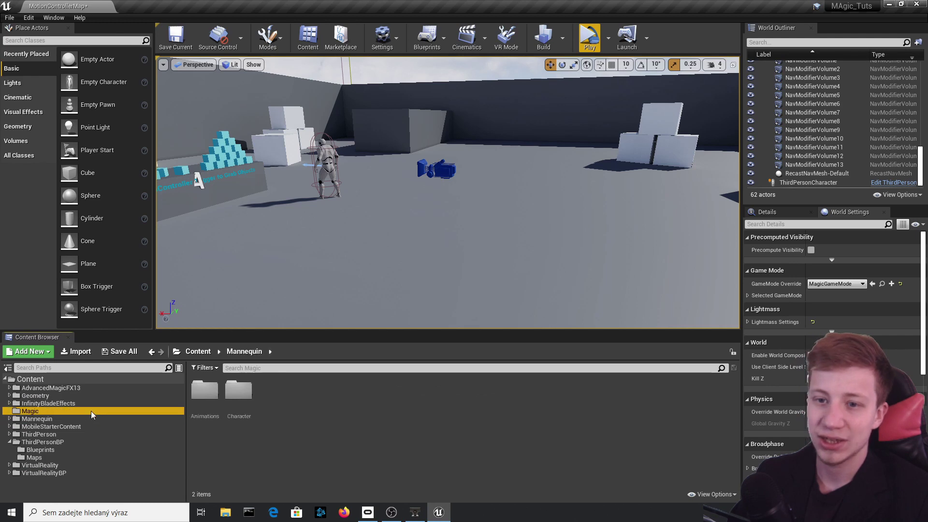
pyautogui.rightClick(354, 425)
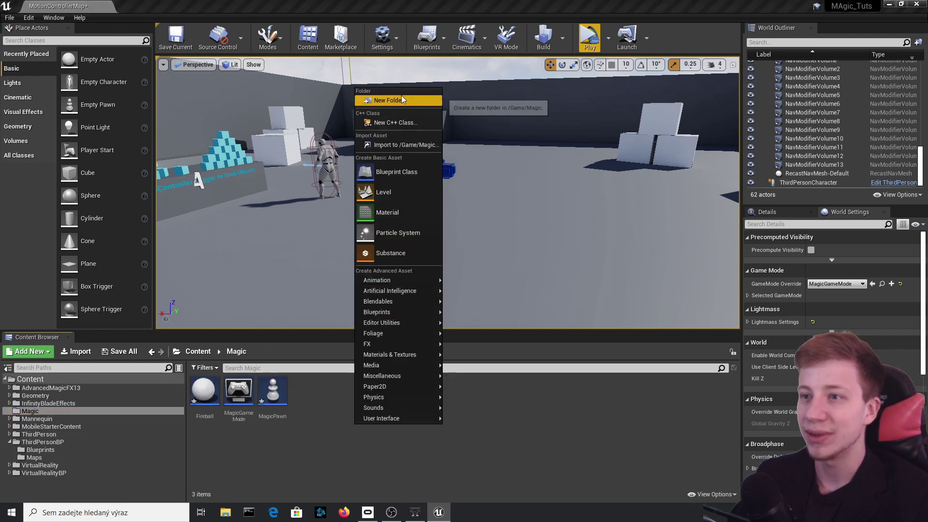
pyautogui.click(393, 171)
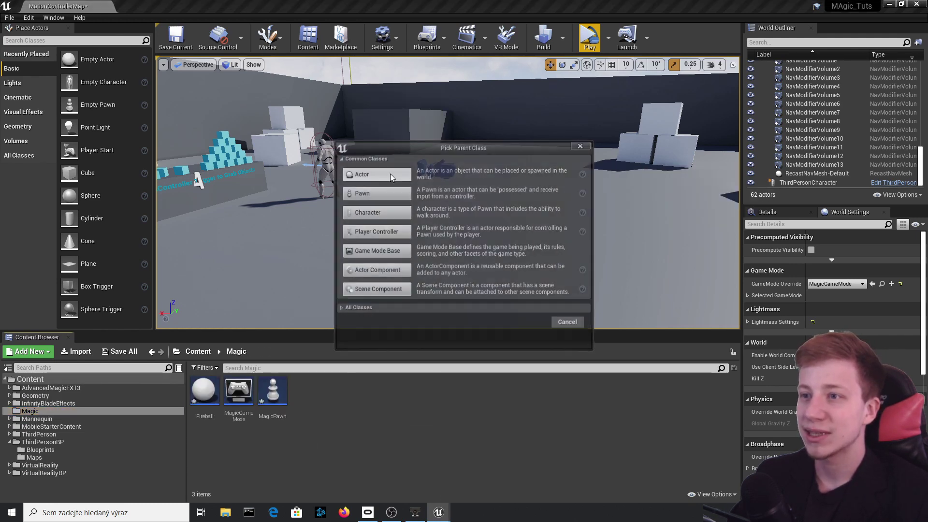
pyautogui.click(374, 173)
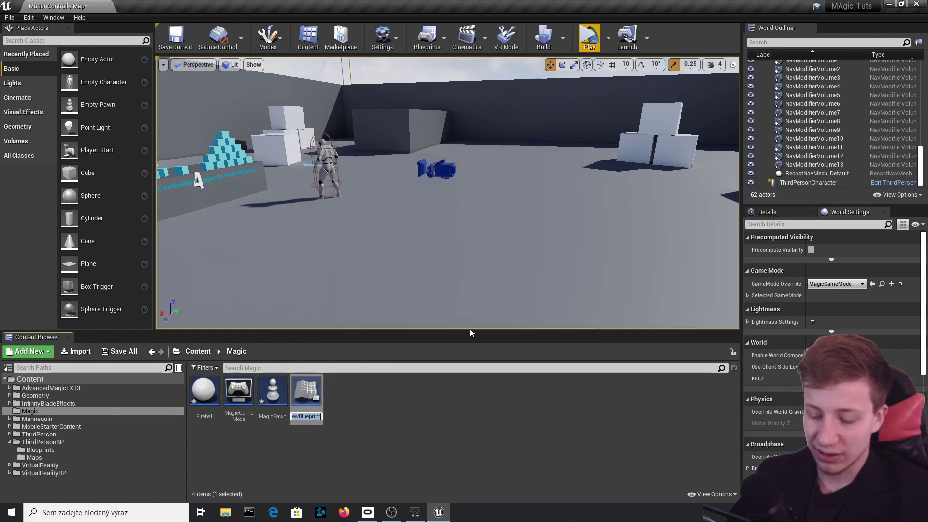
pyautogui.write('Explosi')
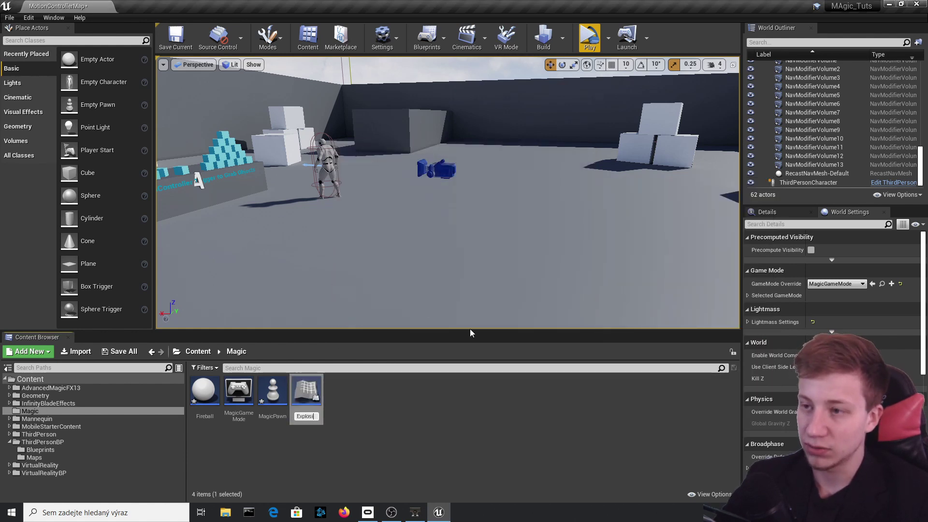
pyautogui.write('on')
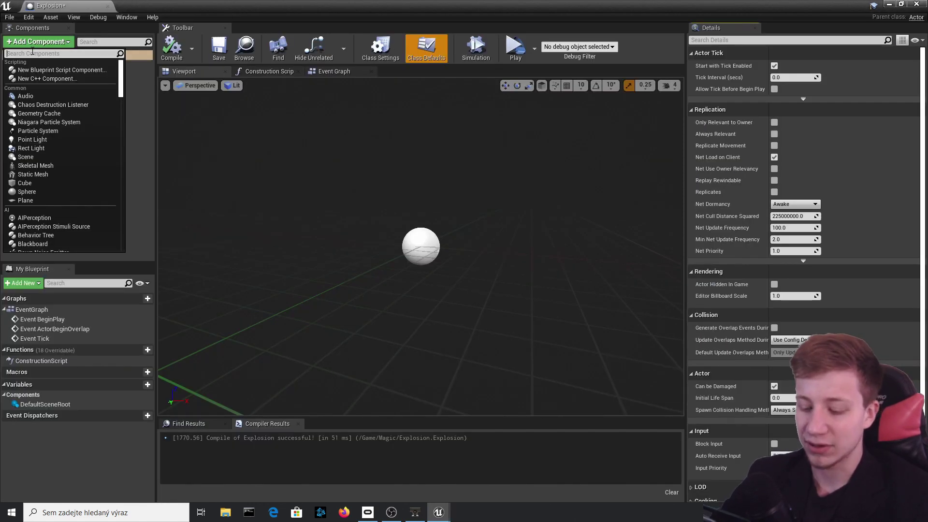
# - Add a Particle System component to the Explosion Blueprint and compile it
pyautogui.write('em')
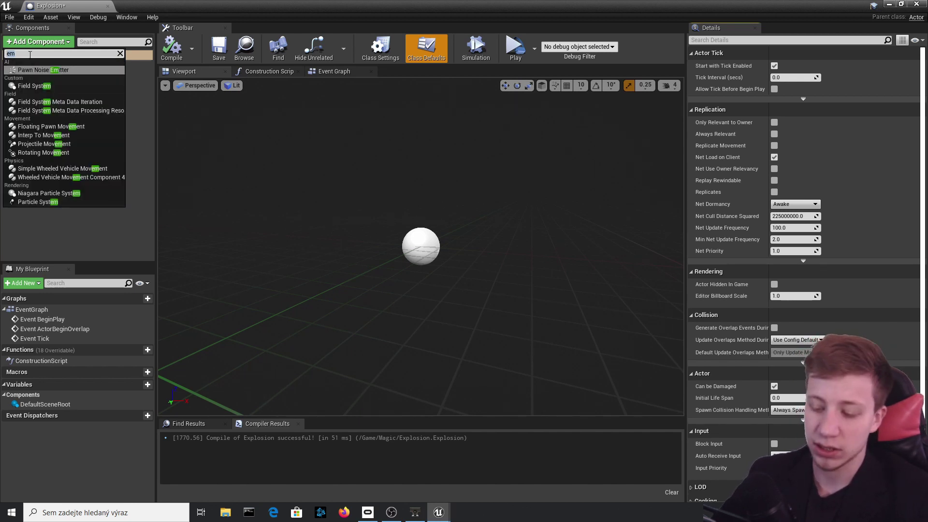
pyautogui.write('itorpart')
pyautogui.press('Down')
pyautogui.press('Down')
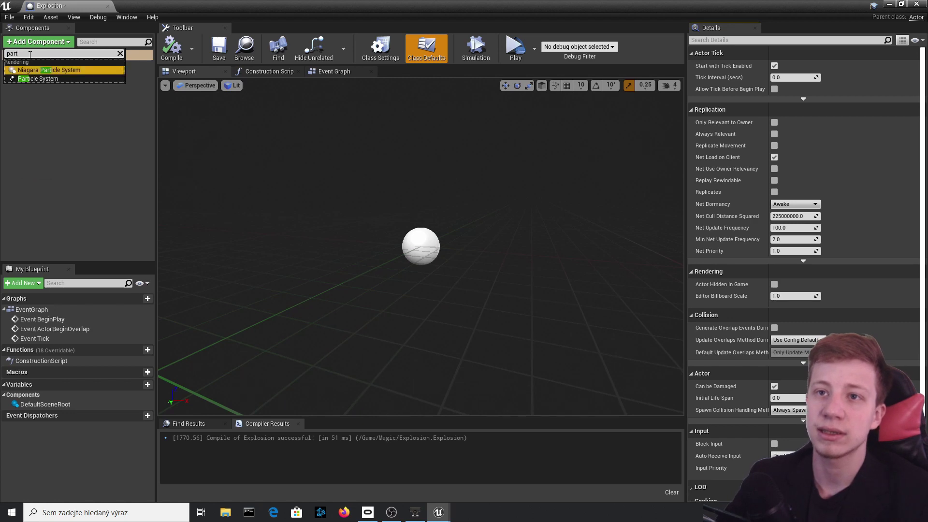
pyautogui.press('Return')
pyautogui.click(172, 47)
# - Set the particle template to P_Explosion, compile, and place an Explosion actor in the level in front of the character
pyautogui.click(840, 223)
pyautogui.write('exp')
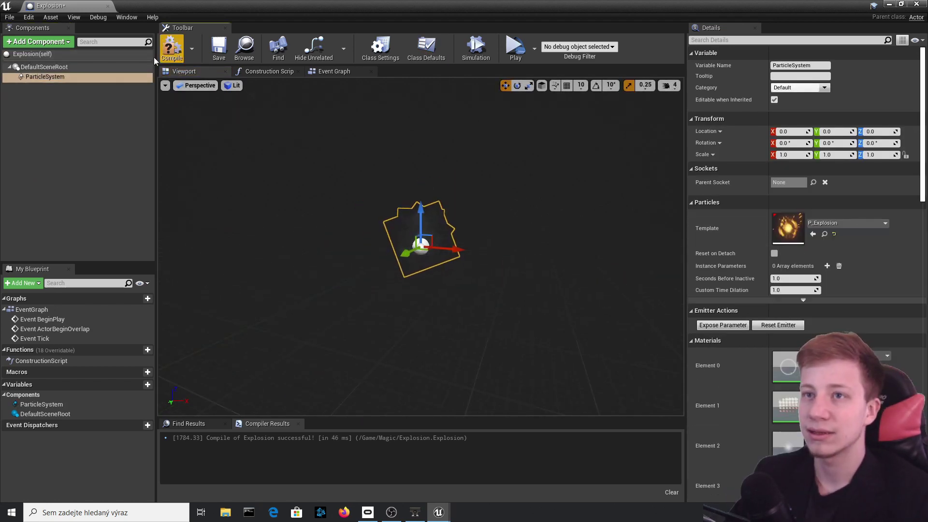
pyautogui.click(171, 47)
pyautogui.click(888, 3)
pyautogui.moveTo(205, 391); pyautogui.dragTo(345, 240)
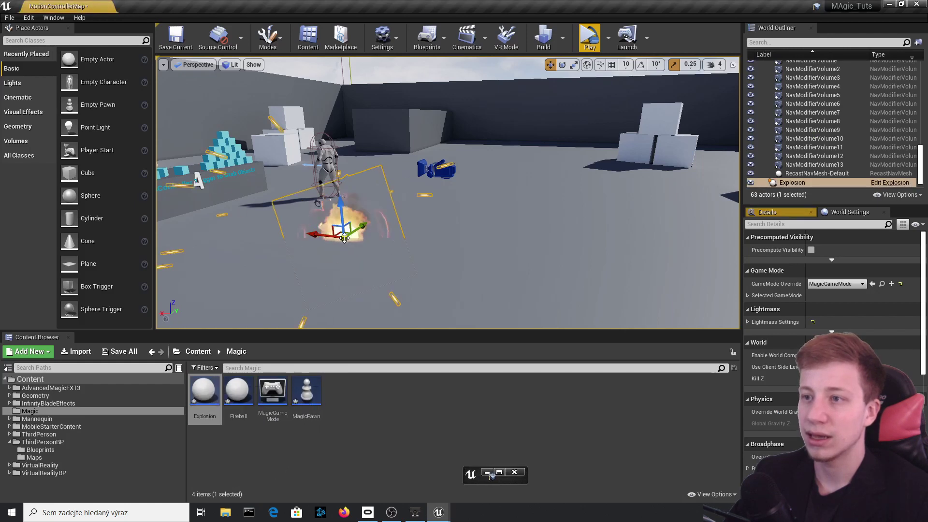
# - Return to the Explosion Blueprint and set the Particle System's scale to 5 on all axes
pyautogui.click(499, 475)
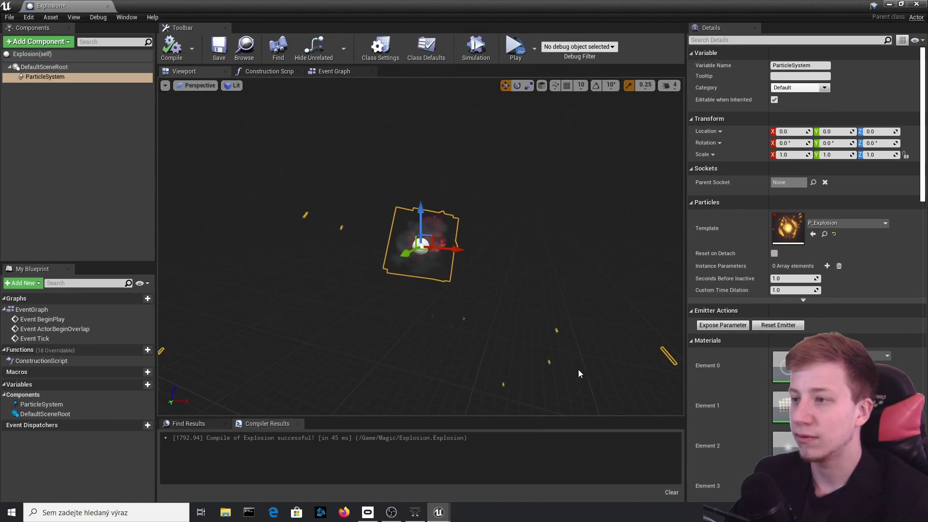
pyautogui.click(789, 154)
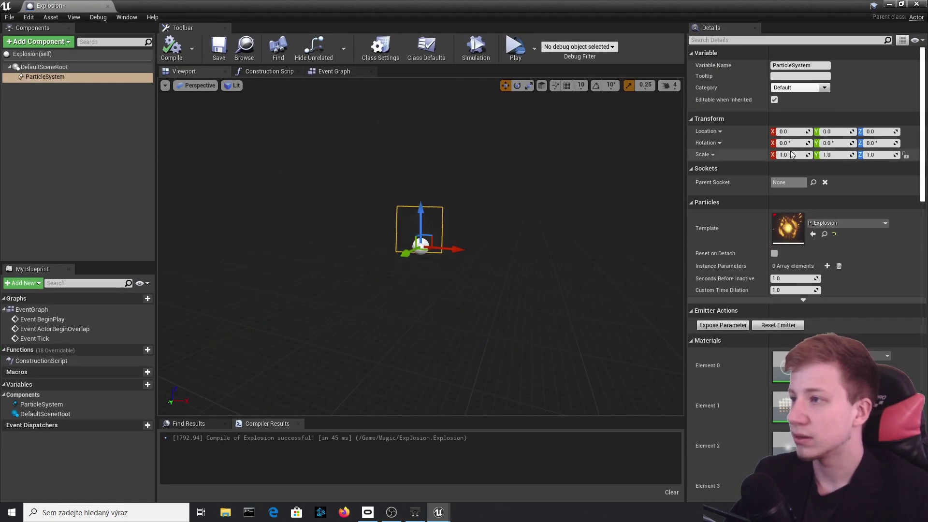
pyautogui.write('5')
pyautogui.press('Return')
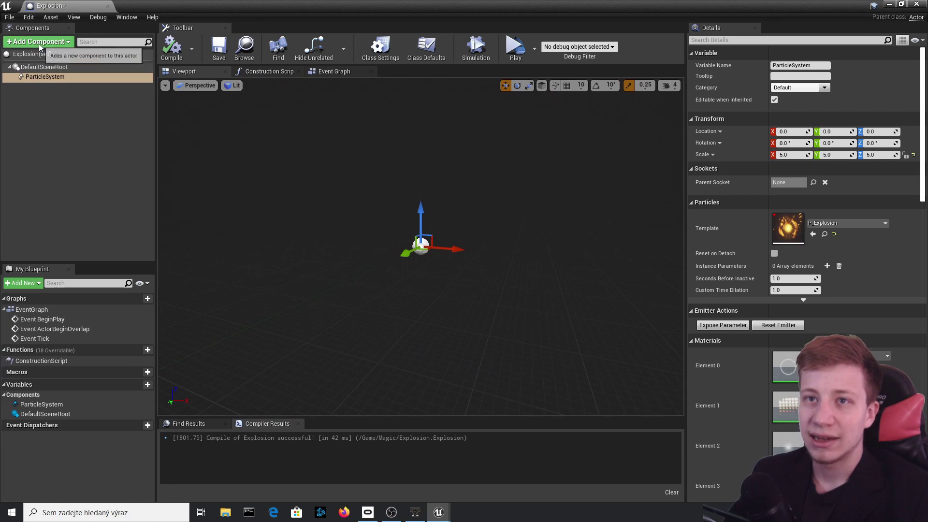
# - Open the Explosion Blueprint's Event Graph and move the Event BeginPlay node to a free area
pyautogui.click(334, 72)
pyautogui.moveTo(527, 264); pyautogui.dragTo(271, 392, button='right')
pyautogui.moveTo(194, 294); pyautogui.dragTo(264, 171)
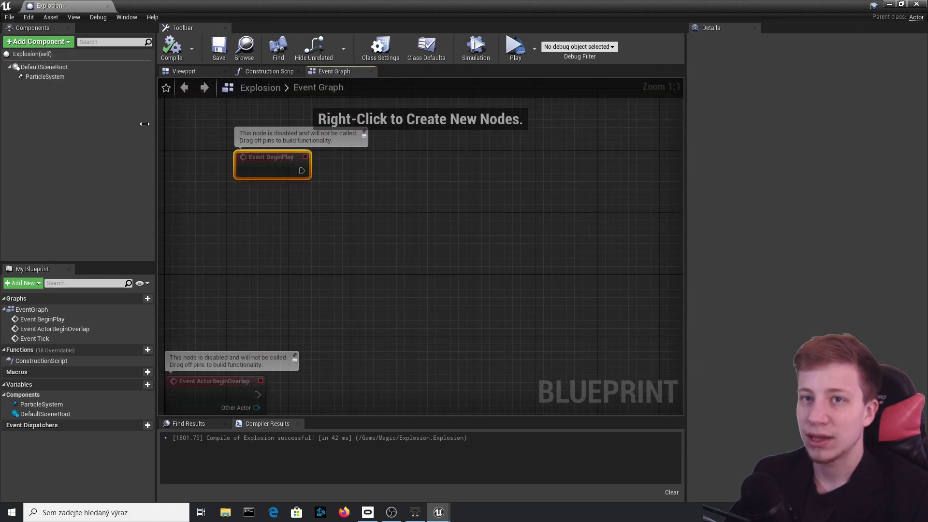
pyautogui.rightClick(397, 175)
# - Add a Sphere Collision component to the Explosion Blueprint and compile it
pyautogui.click(39, 41)
pyautogui.write('c')
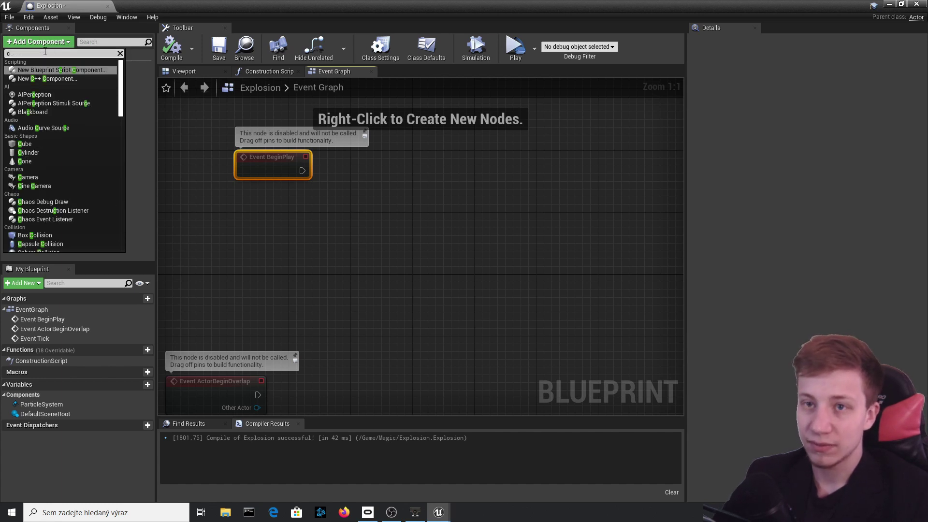
pyautogui.write('oli')
pyautogui.press('Down')
pyautogui.press('Down')
pyautogui.press('Down')
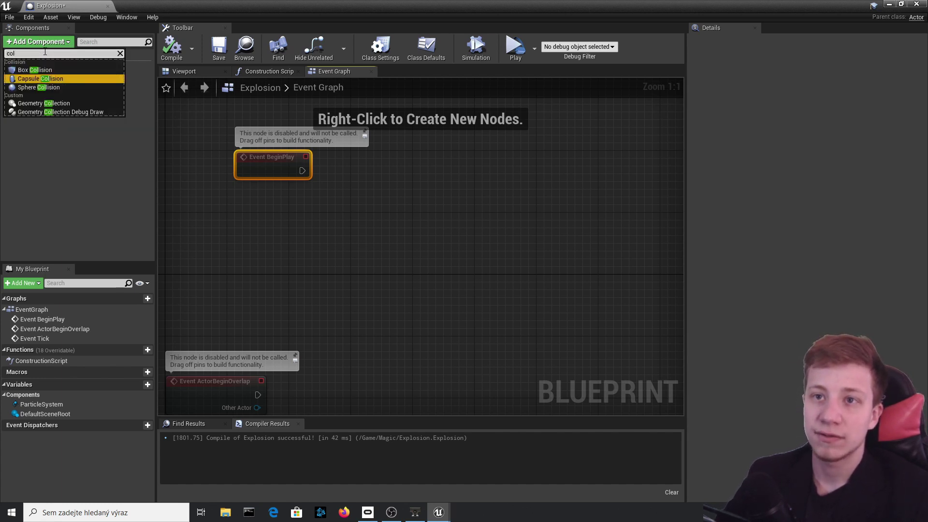
pyautogui.press('Return')
pyautogui.click(166, 54)
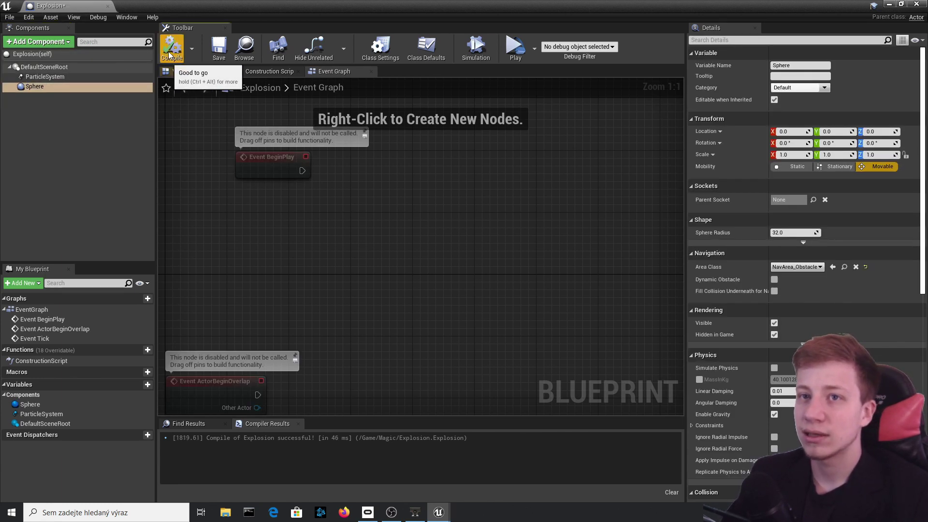
# - Set the Sphere component's scale to 0.1 on all axes, compile, and check its size in the viewport
pyautogui.click(793, 155)
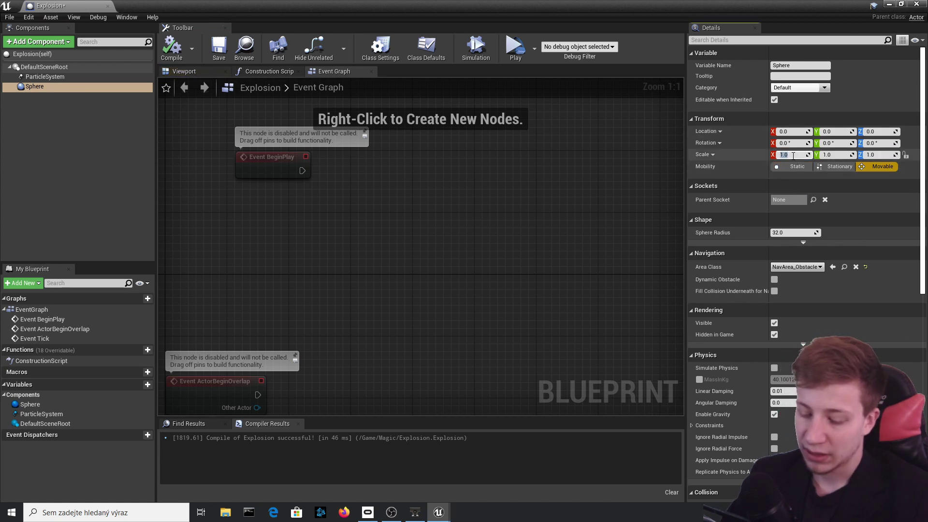
pyautogui.write('0.1')
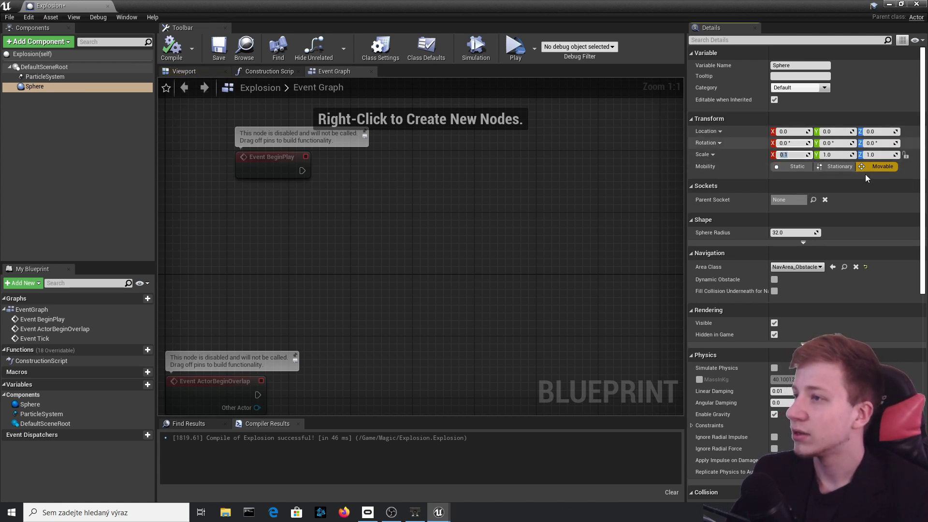
pyautogui.press('Tab')
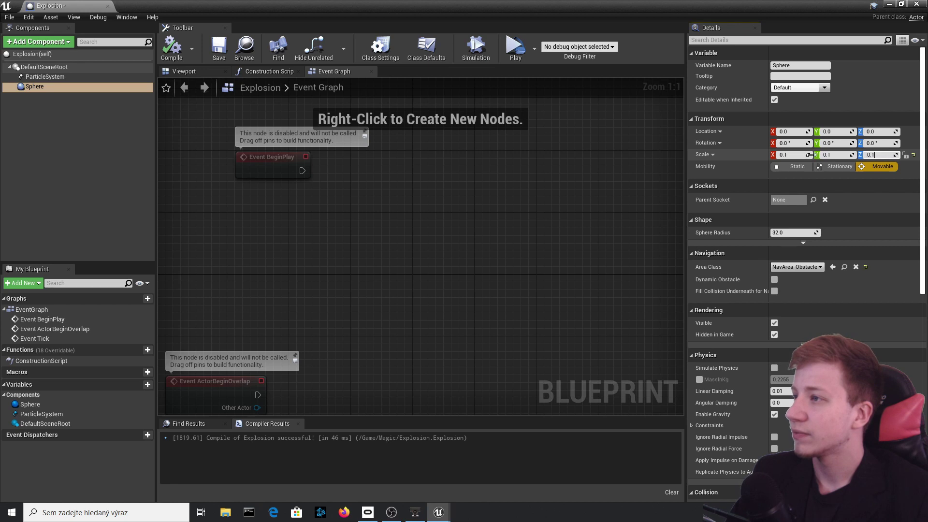
pyautogui.click(171, 49)
pyautogui.click(184, 71)
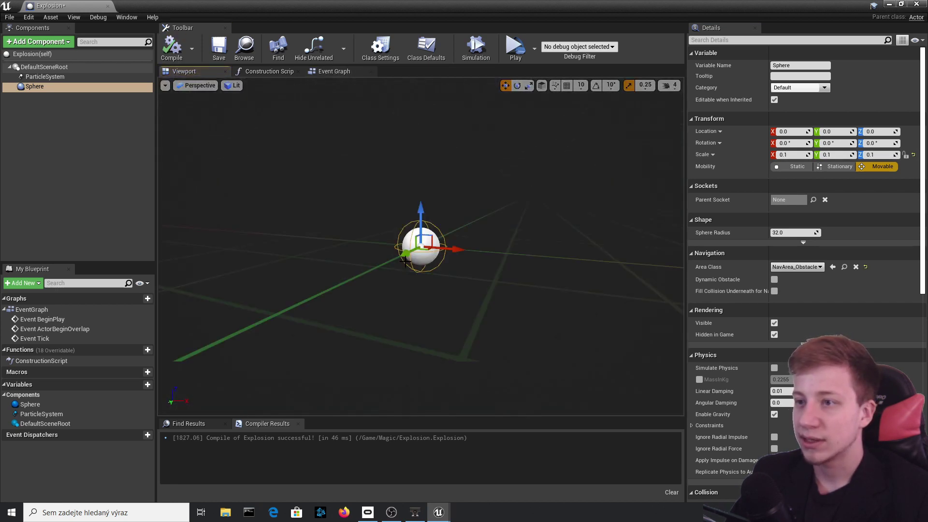
# - Add a Timeline named Explosion to the Event Graph and connect Event BeginPlay to its Play from Start input
pyautogui.click(341, 72)
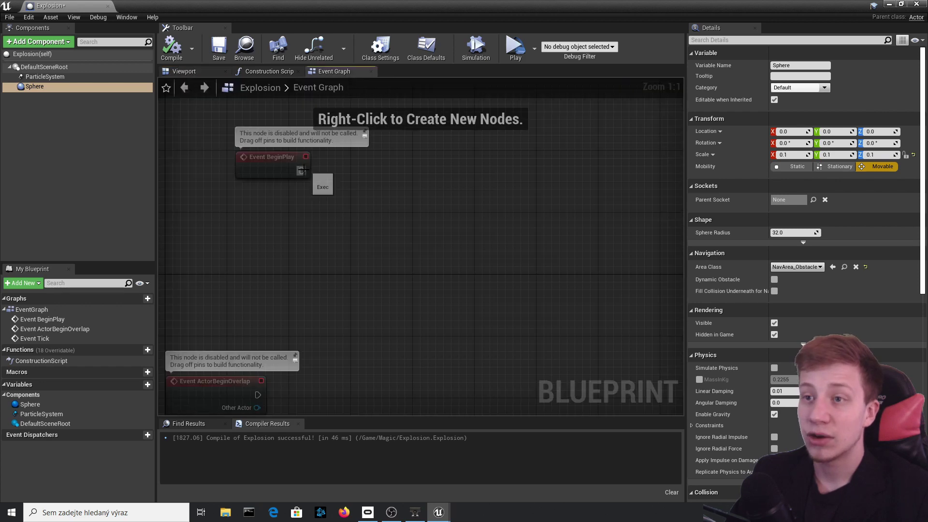
pyautogui.rightClick(367, 166)
pyautogui.write('timeline')
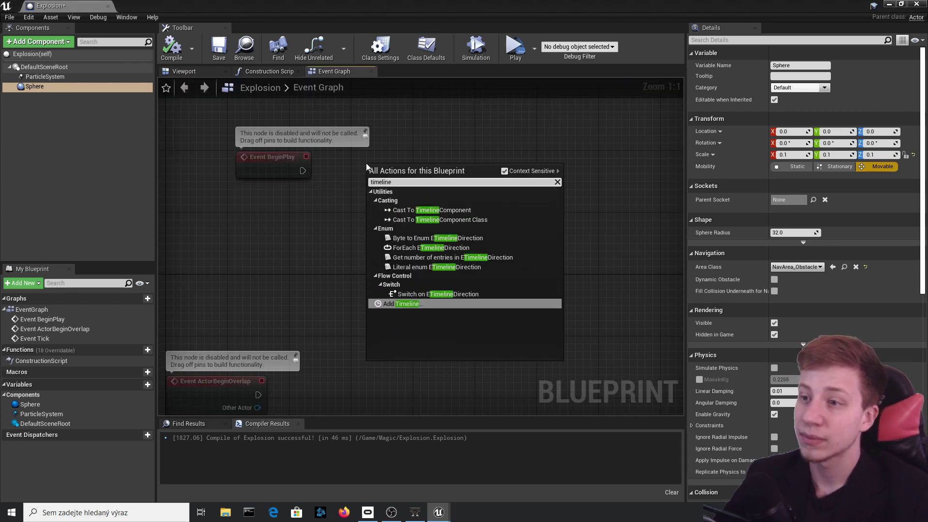
pyautogui.press('Return')
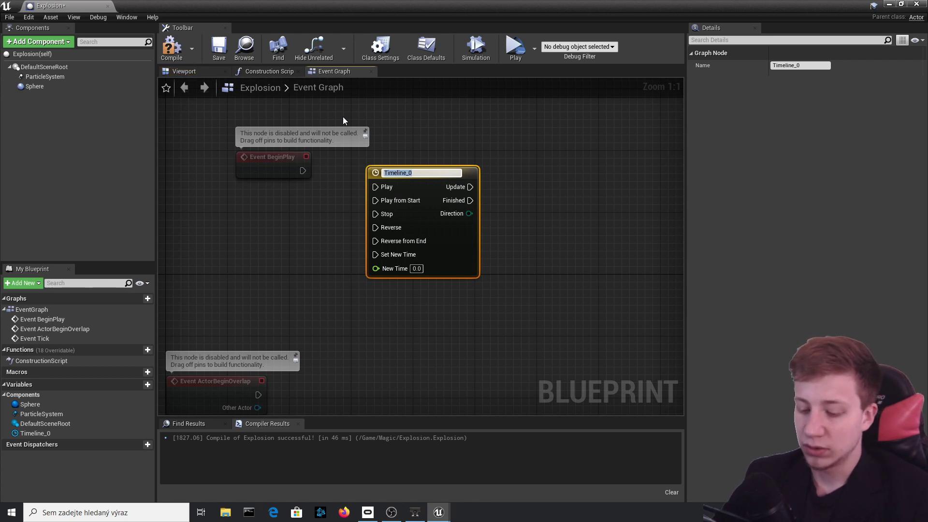
pyautogui.write('Explosio')
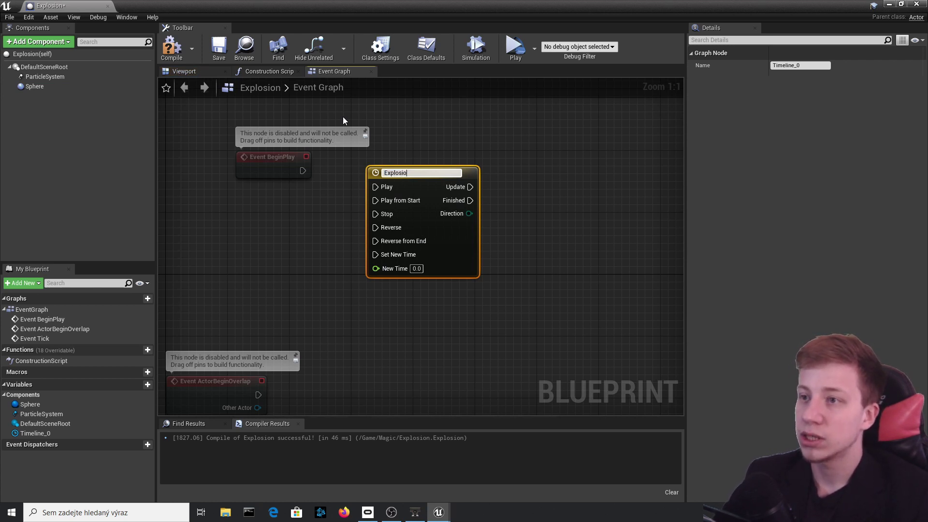
pyautogui.write('n')
pyautogui.press('Return')
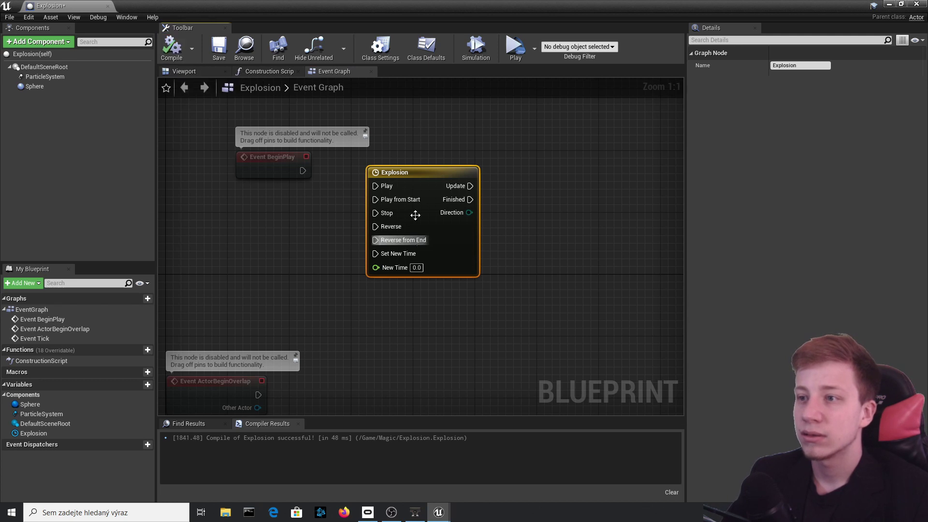
pyautogui.moveTo(303, 171); pyautogui.dragTo(389, 199)
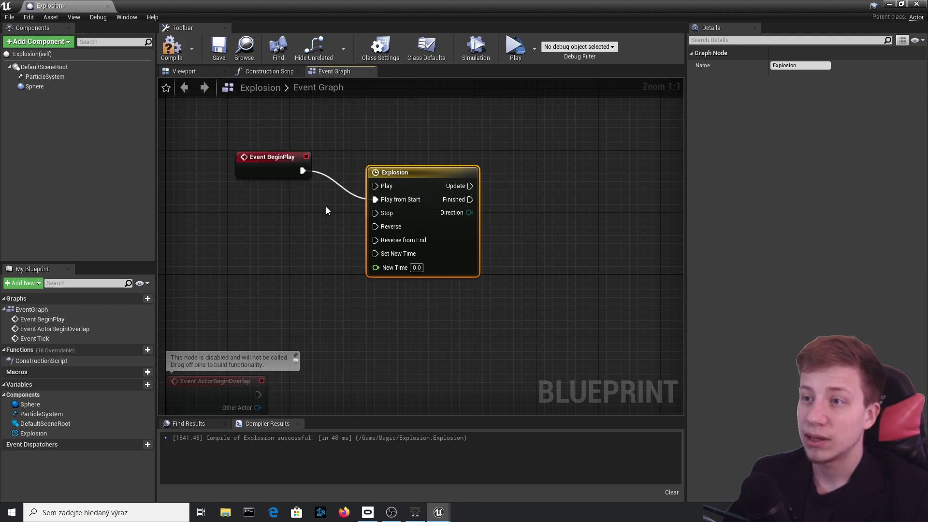
# - Add a float track to the Explosion timeline with a key at time 0.0 and value 0.1, then compile
pyautogui.doubleClick(428, 185)
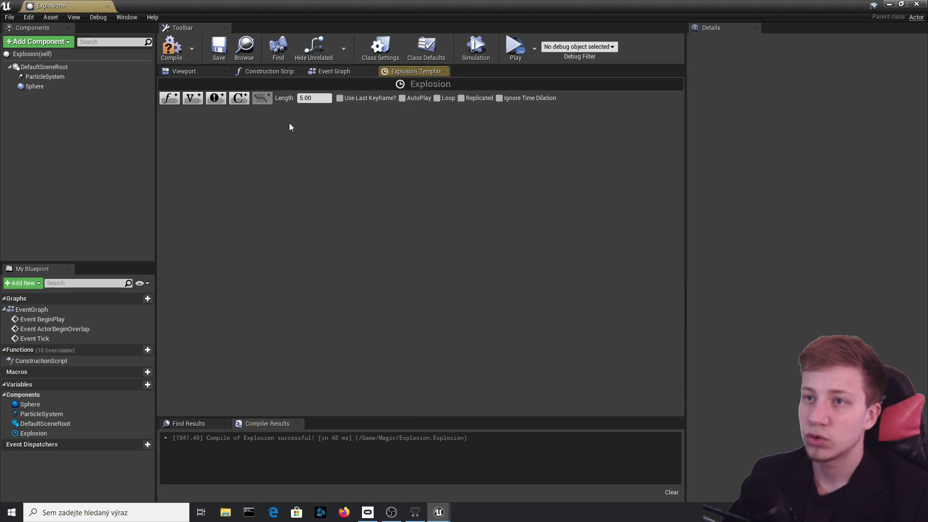
pyautogui.click(167, 98)
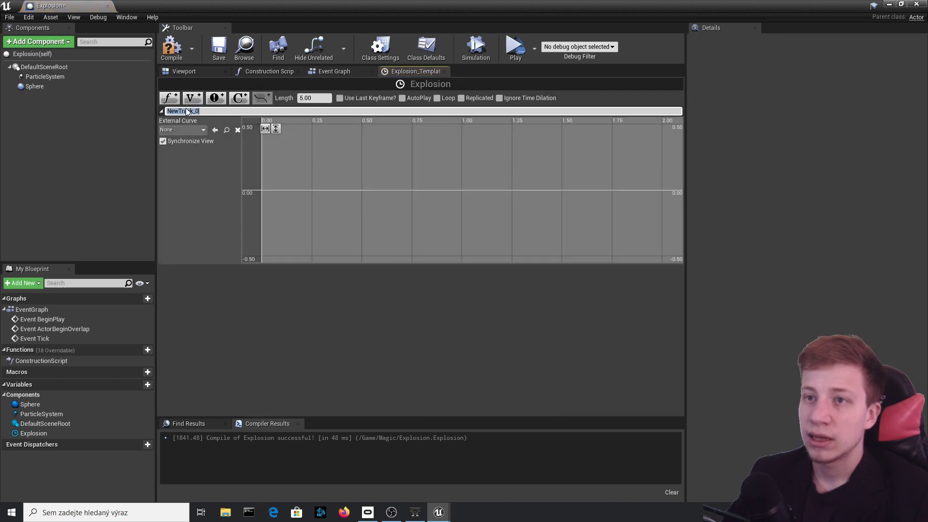
pyautogui.press('Return')
pyautogui.rightClick(275, 204)
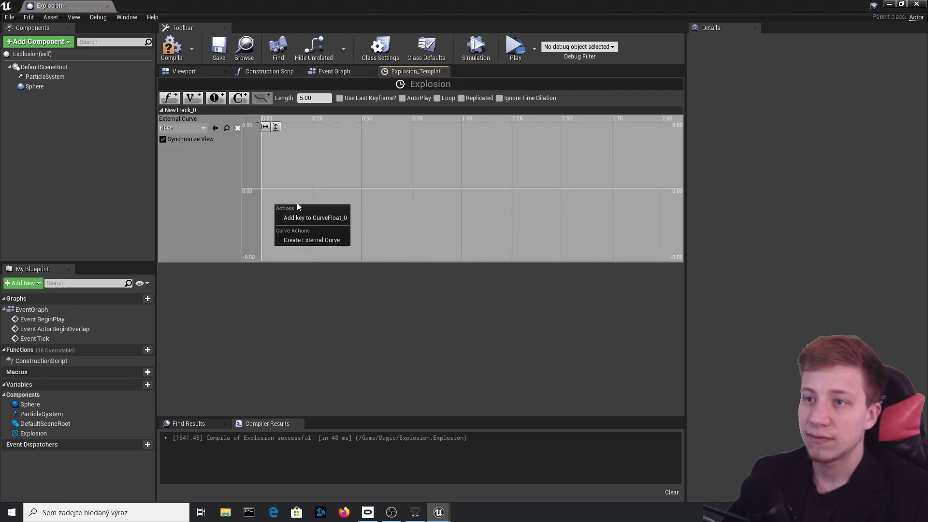
pyautogui.click(306, 214)
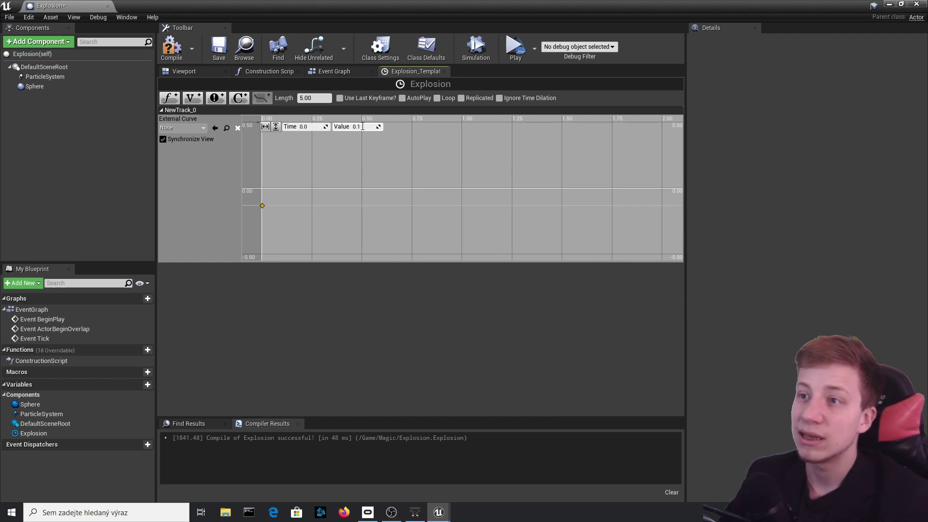
pyautogui.click(173, 51)
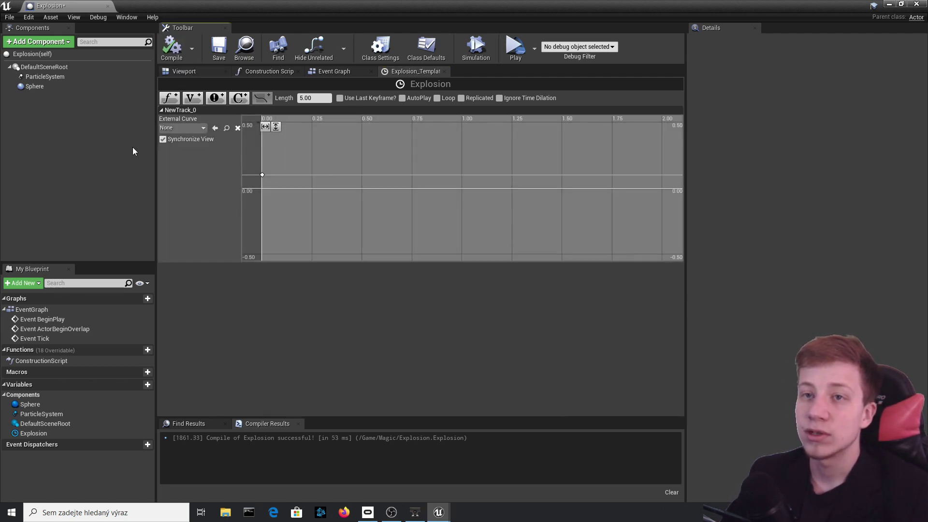
# - Set the Explosion timeline's length to 1.00 and the first key's time to 0
pyautogui.scroll(-6, 614, 166)
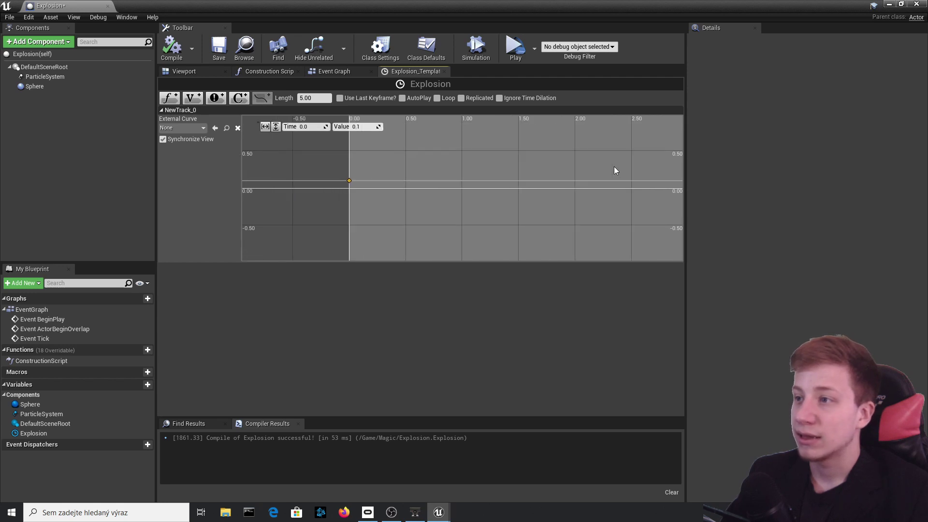
pyautogui.click(316, 97)
pyautogui.write('1')
pyautogui.press('Return')
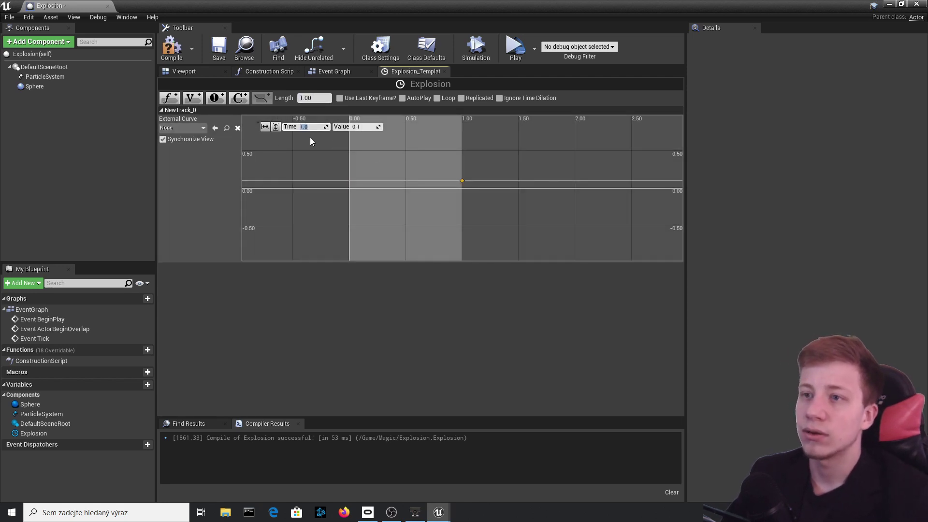
pyautogui.write('0')
# - Add a second key to the float track at time 1.0 with value 10.0 and compile
pyautogui.rightClick(454, 172)
pyautogui.click(483, 182)
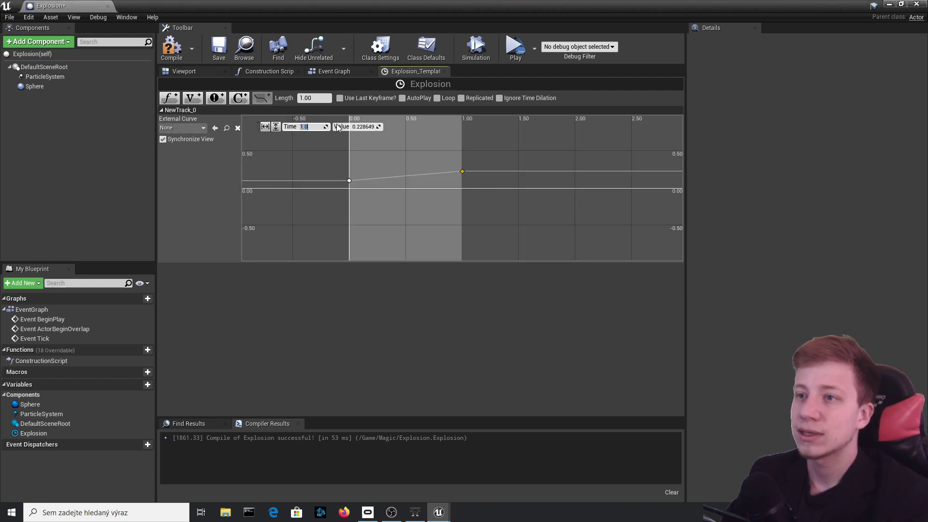
pyautogui.write('10')
pyautogui.press('Return')
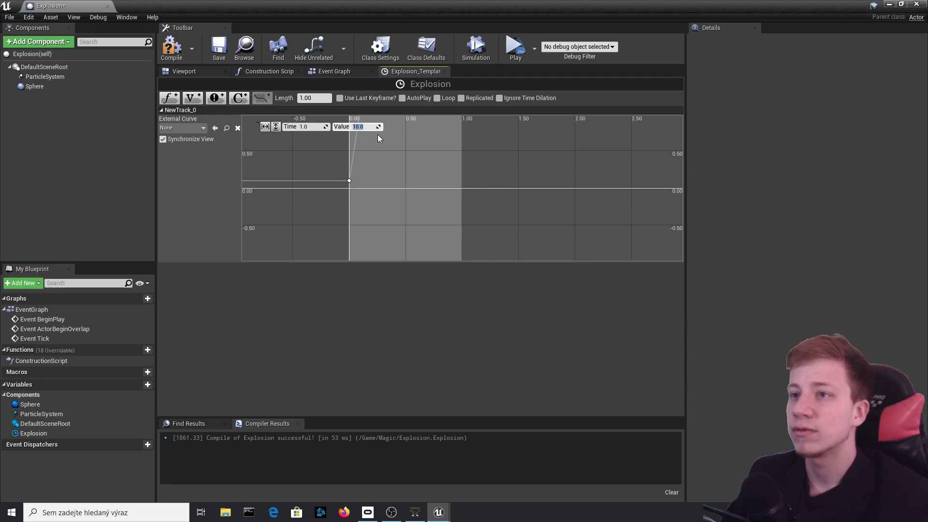
pyautogui.scroll(-5, 381, 168)
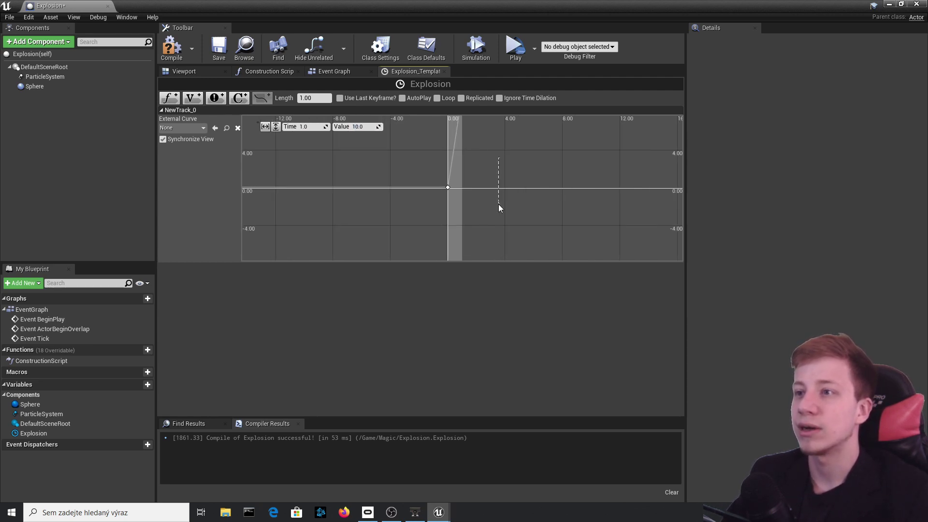
pyautogui.click(498, 204)
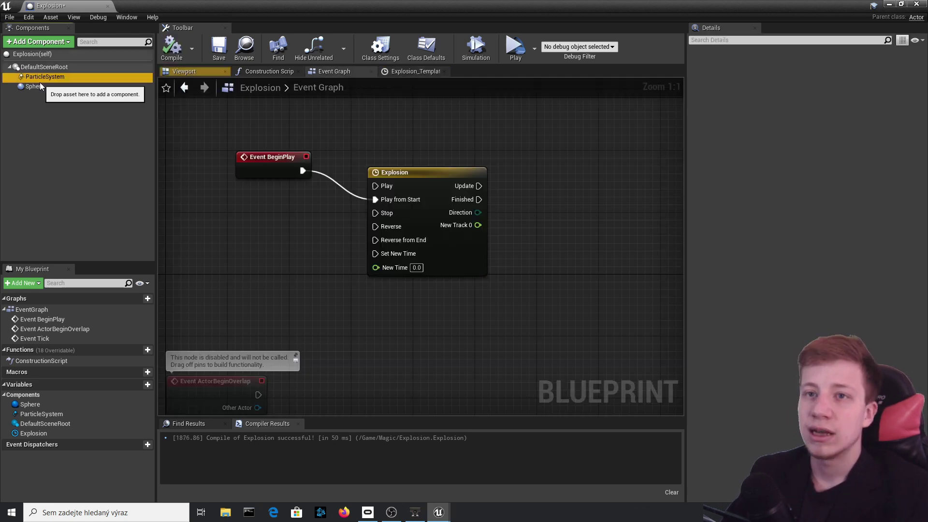
# - Set the Sphere component's collision preset to BlockAll and compile
pyautogui.click(35, 87)
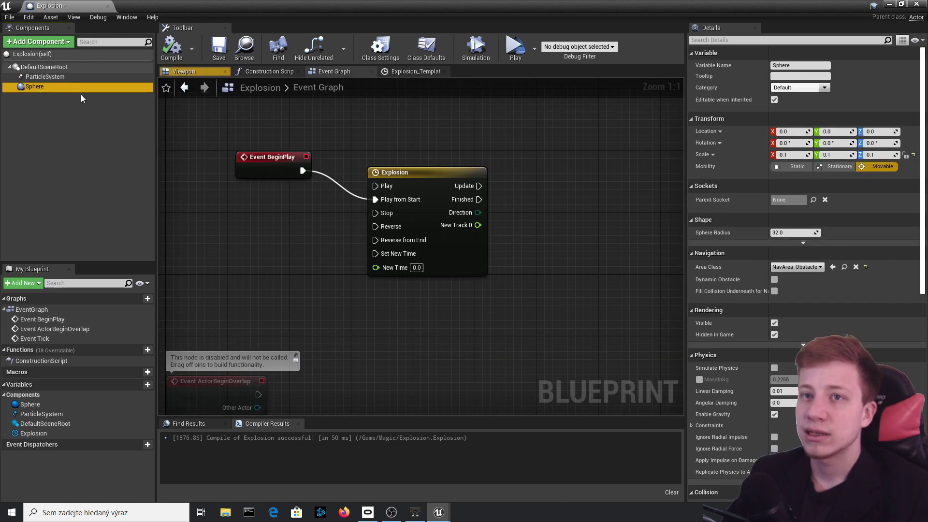
pyautogui.scroll(-3, 787, 248)
pyautogui.scroll(-5, 787, 247)
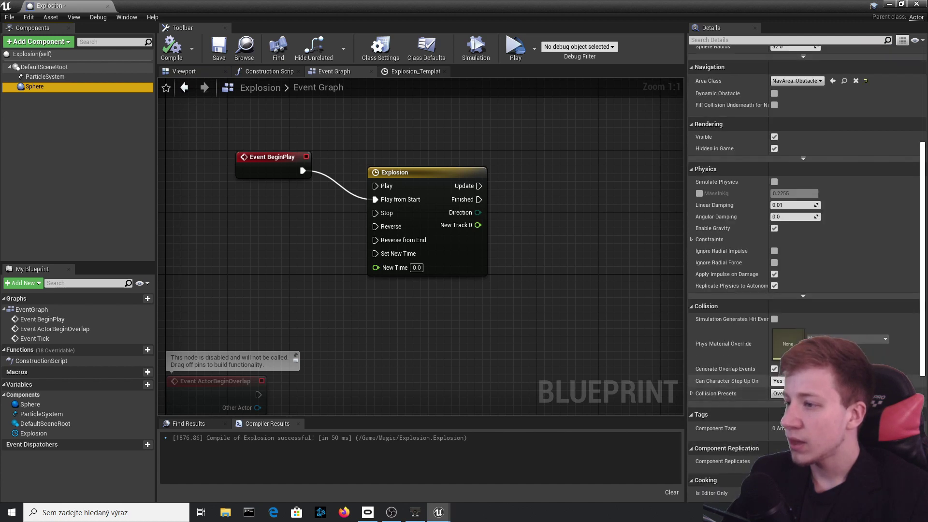
pyautogui.click(797, 316)
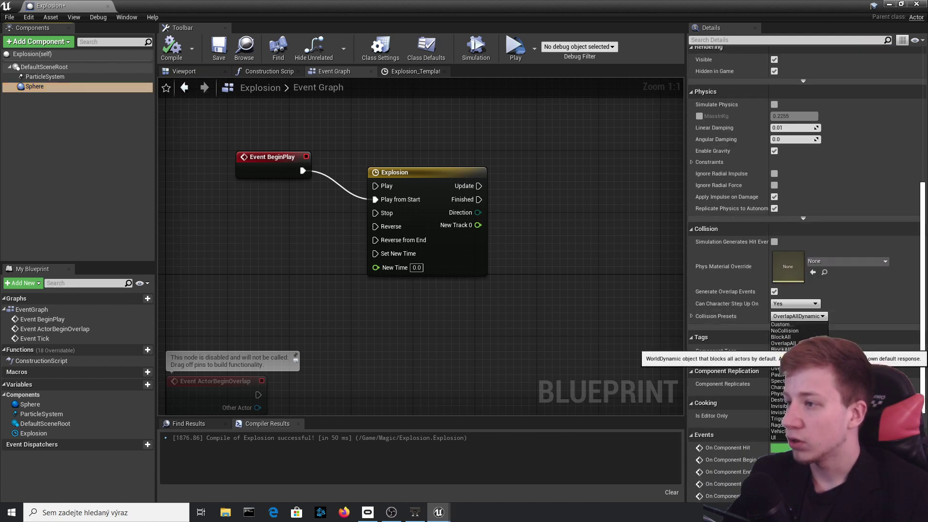
pyautogui.click(780, 336)
pyautogui.click(166, 57)
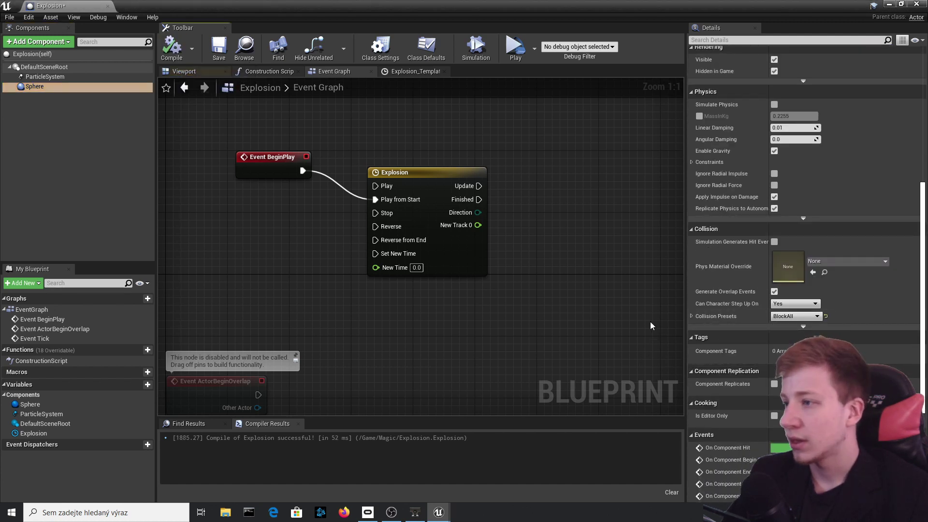
# - Turn off Hidden in Game for the Sphere component and compile the Blueprint
pyautogui.scroll(-3, 766, 363)
pyautogui.scroll(3, 767, 364)
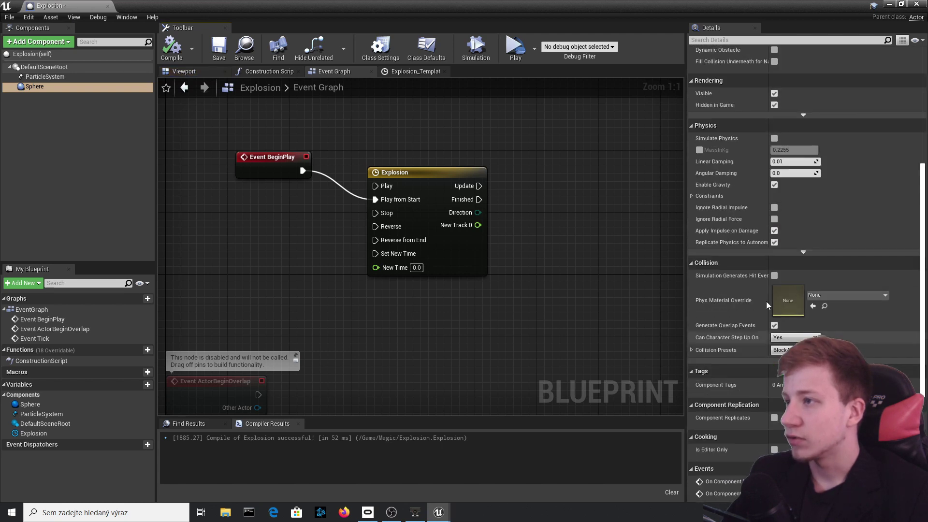
pyautogui.scroll(3, 782, 230)
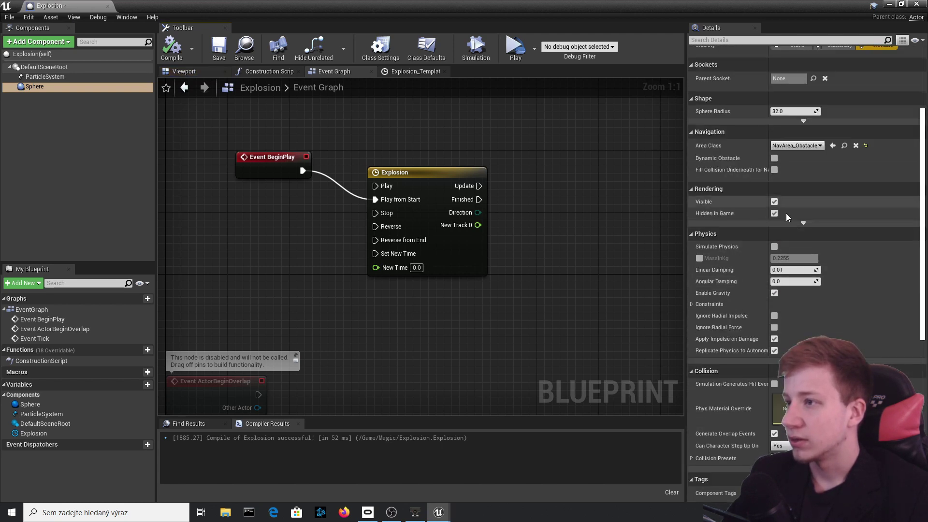
pyautogui.click(774, 213)
pyautogui.click(175, 60)
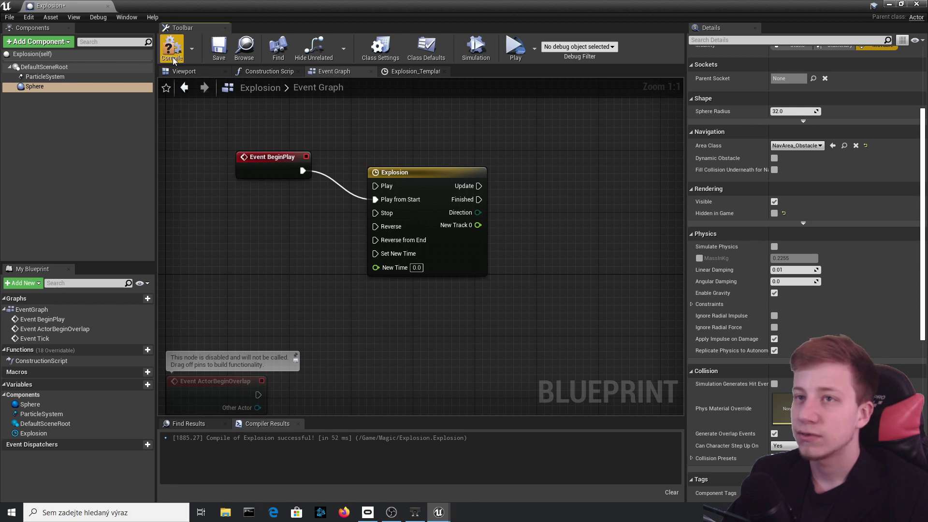
# - Place a Sphere reference beside the Explosion timeline and create a Set World Scale 3D node targeting it
pyautogui.moveTo(466, 149); pyautogui.dragTo(353, 180, button='right')
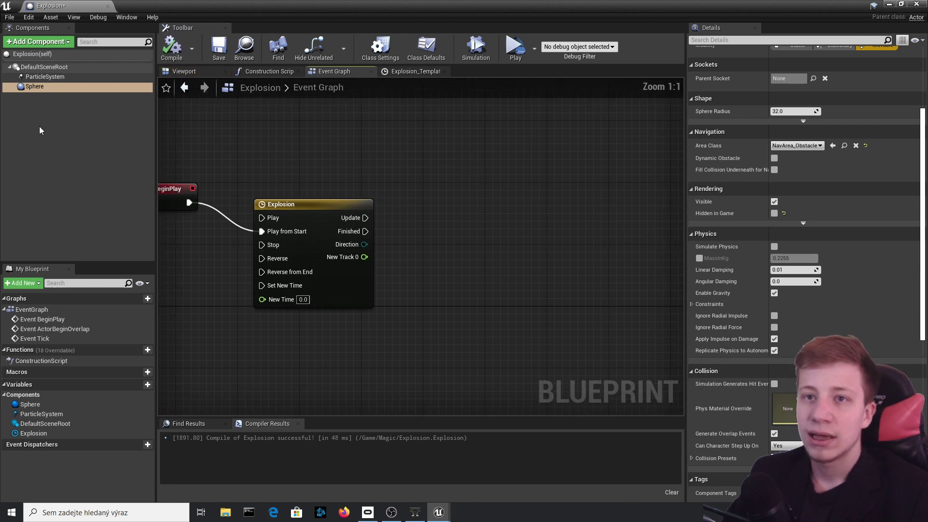
pyautogui.moveTo(35, 86); pyautogui.dragTo(439, 209)
pyautogui.moveTo(564, 236); pyautogui.dragTo(563, 236)
pyautogui.write('set scale')
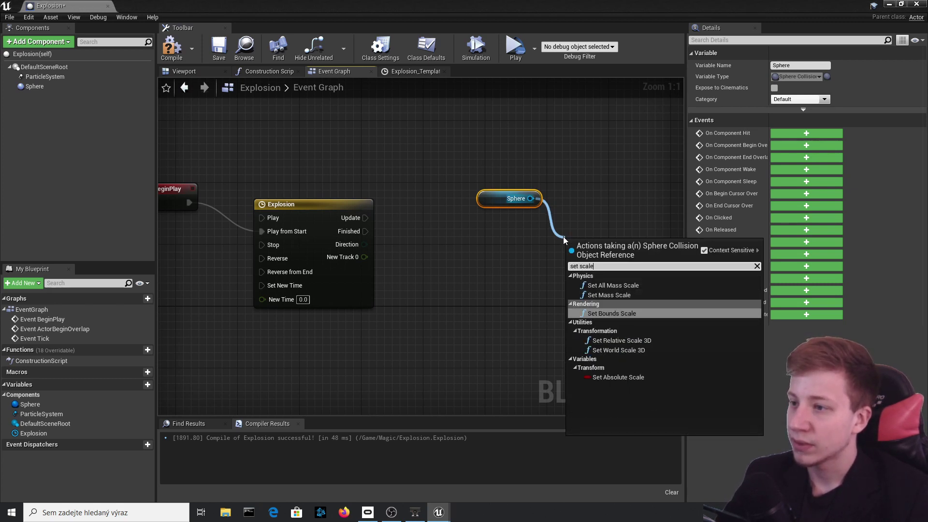
pyautogui.press('Down')
pyautogui.press('Down')
pyautogui.press('Down')
pyautogui.press('Return')
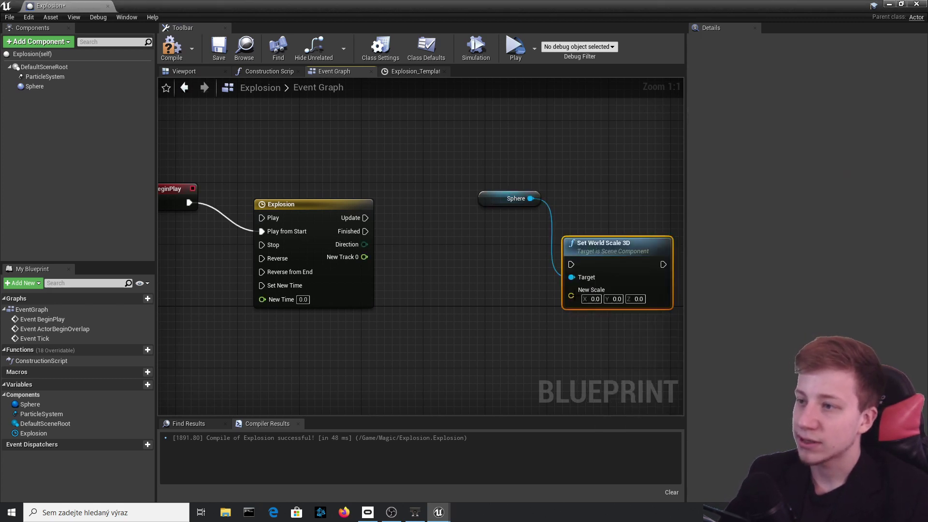
# - Wire the timeline's New Track 0 output to New Scale and Update to Set World Scale 3D, and tidy the surrounding nodes
pyautogui.moveTo(571, 296); pyautogui.dragTo(363, 257)
pyautogui.moveTo(619, 261); pyautogui.dragTo(534, 230)
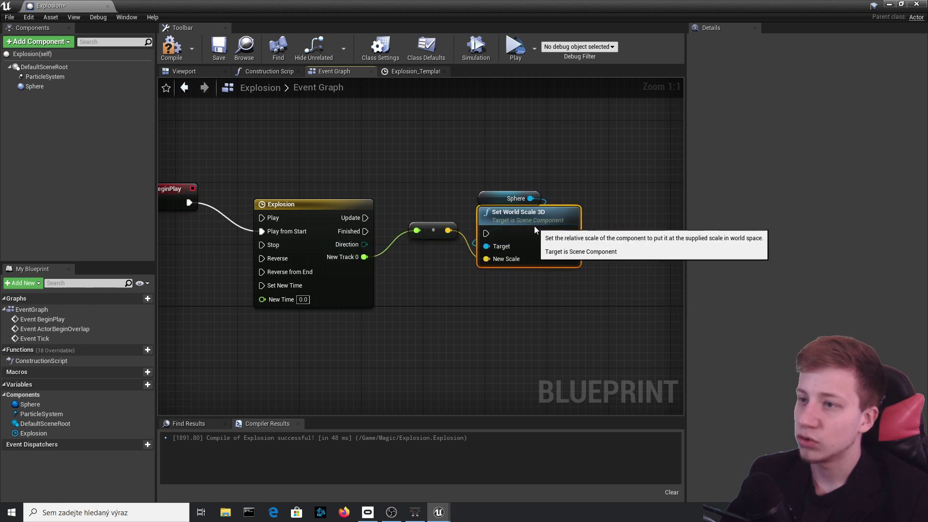
pyautogui.moveTo(432, 230); pyautogui.dragTo(425, 284)
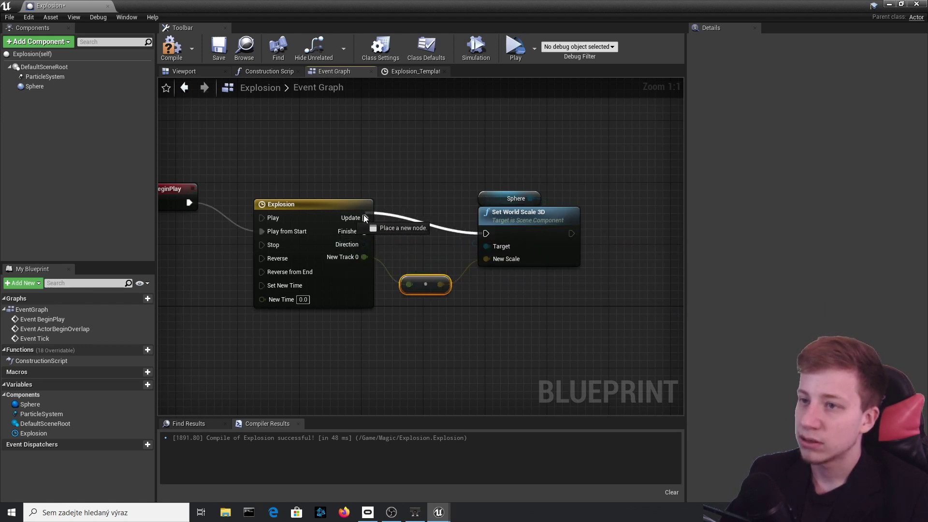
pyautogui.moveTo(505, 202); pyautogui.dragTo(389, 178)
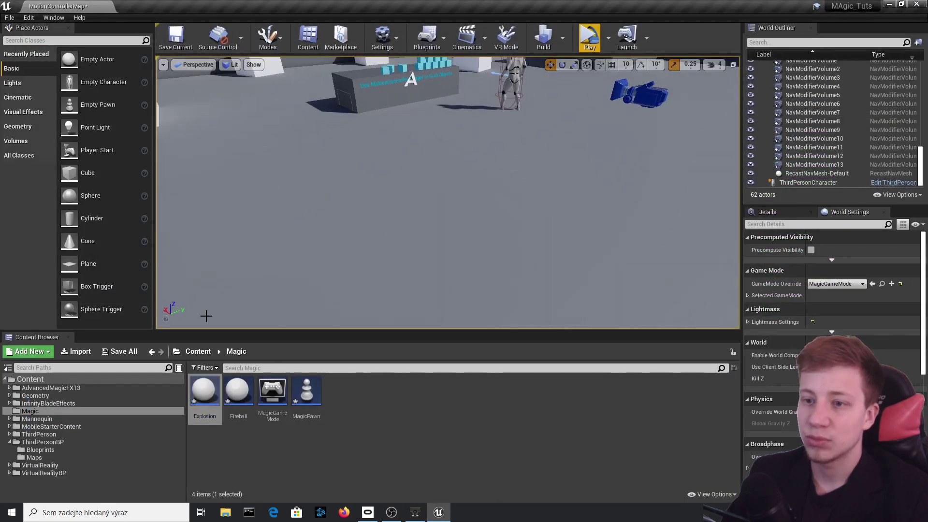
# - Place an Explosion actor in the level and move it along the floor, away from the character and the cube stack
pyautogui.click(203, 393)
pyautogui.moveTo(204, 393); pyautogui.dragTo(435, 136)
pyautogui.moveTo(413, 191); pyautogui.dragTo(480, 250, button='right')
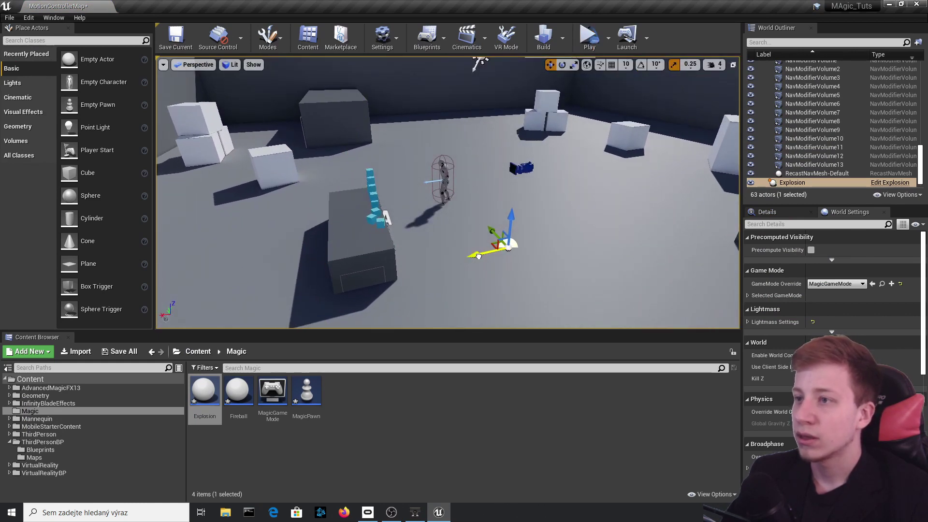
pyautogui.moveTo(478, 256); pyautogui.dragTo(640, 215)
pyautogui.moveTo(639, 215); pyautogui.dragTo(696, 169, button='right')
# - Run the level in Simulate mode to watch the placed explosion, and stop the simulation
pyautogui.click(608, 35)
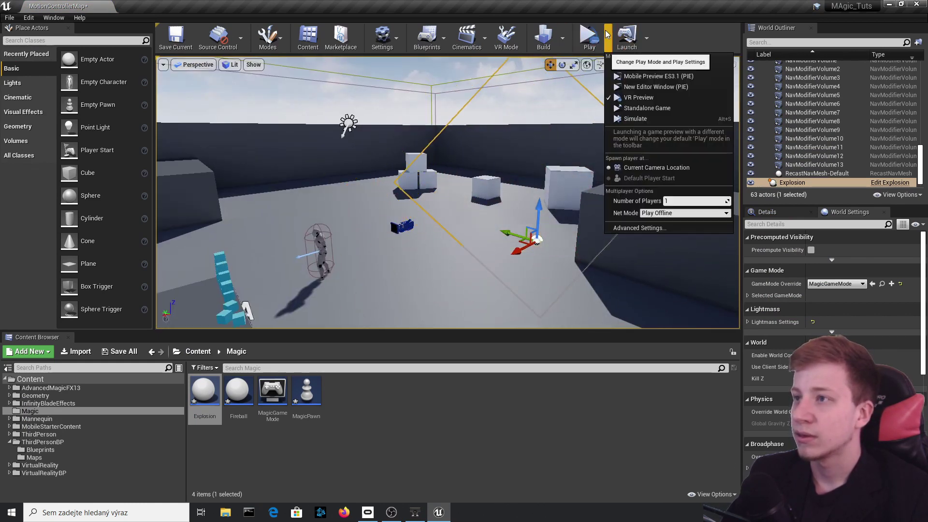
pyautogui.click(635, 119)
pyautogui.press('Escape')
# - In the Explosion Blueprint's timeline, move the last float key to time 0.5 and shorten the timeline length
pyautogui.click(876, 175)
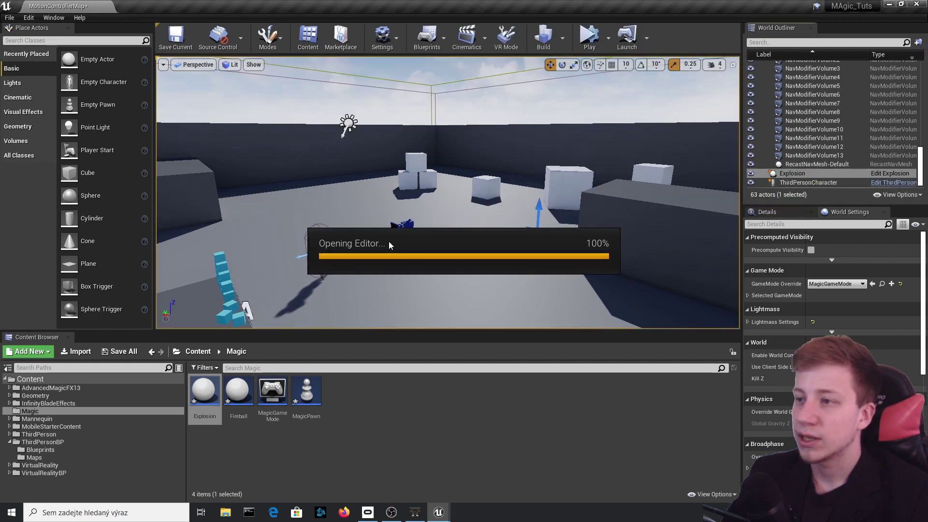
pyautogui.click(357, 72)
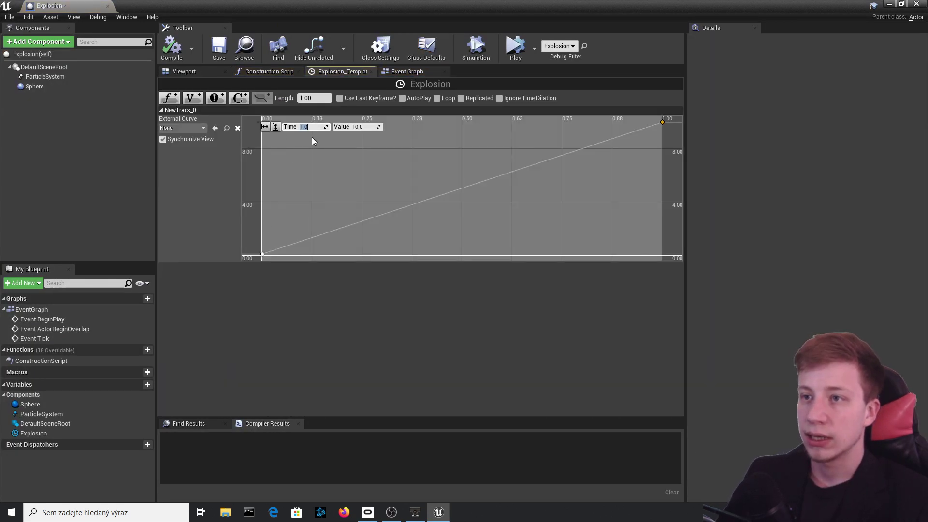
pyautogui.write('0.')
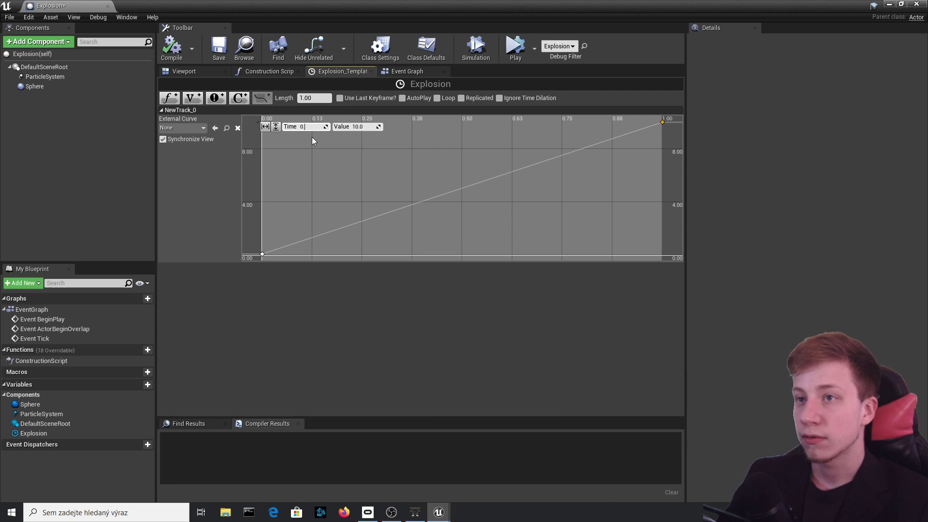
pyautogui.write('5')
pyautogui.press('Return')
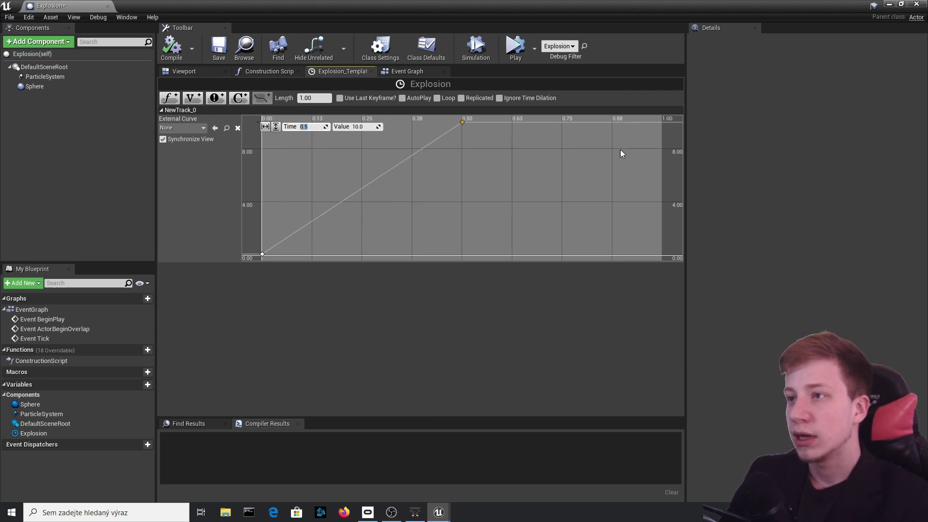
pyautogui.click(315, 98)
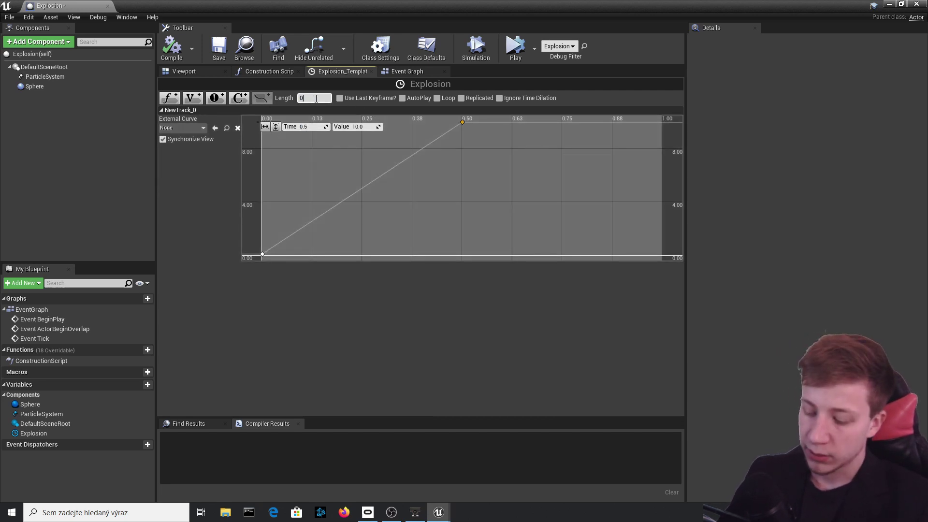
pyautogui.press('Return')
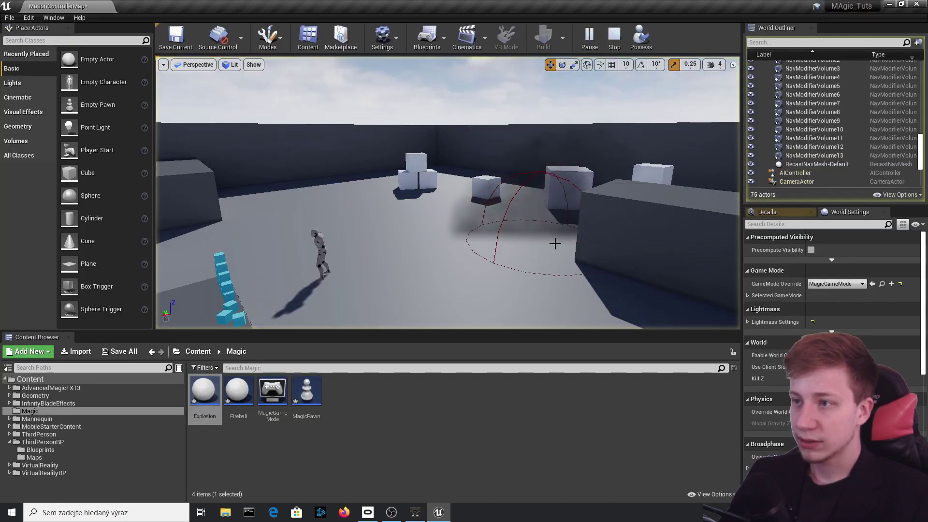
# - Stop the simulation and place a second Explosion actor between the cube stack and the character
pyautogui.press('Escape')
pyautogui.moveTo(557, 246); pyautogui.dragTo(493, 309, button='right')
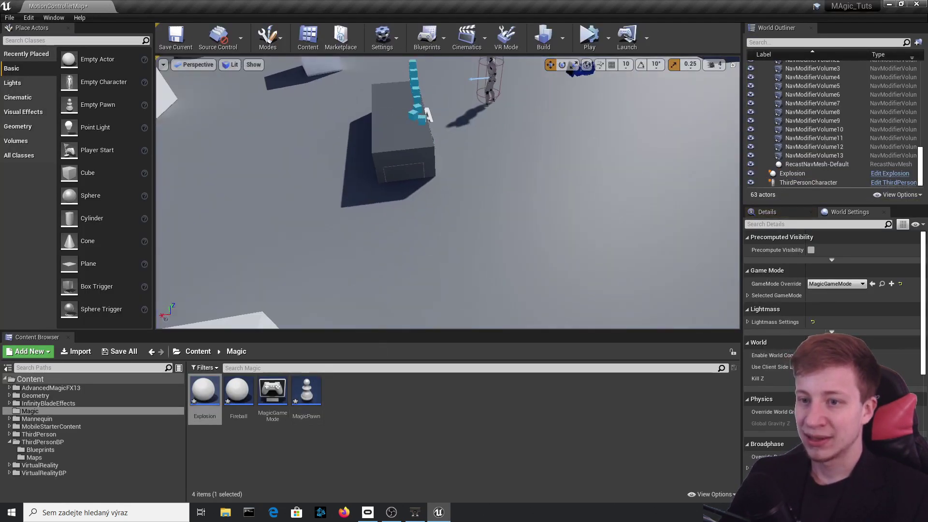
pyautogui.moveTo(400, 211); pyautogui.dragTo(401, 154, button='right')
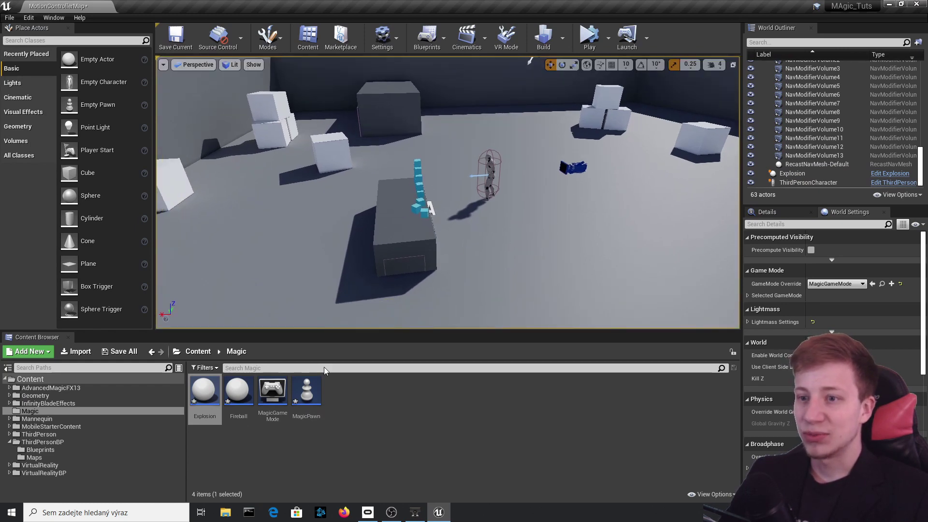
pyautogui.moveTo(204, 393); pyautogui.dragTo(411, 225)
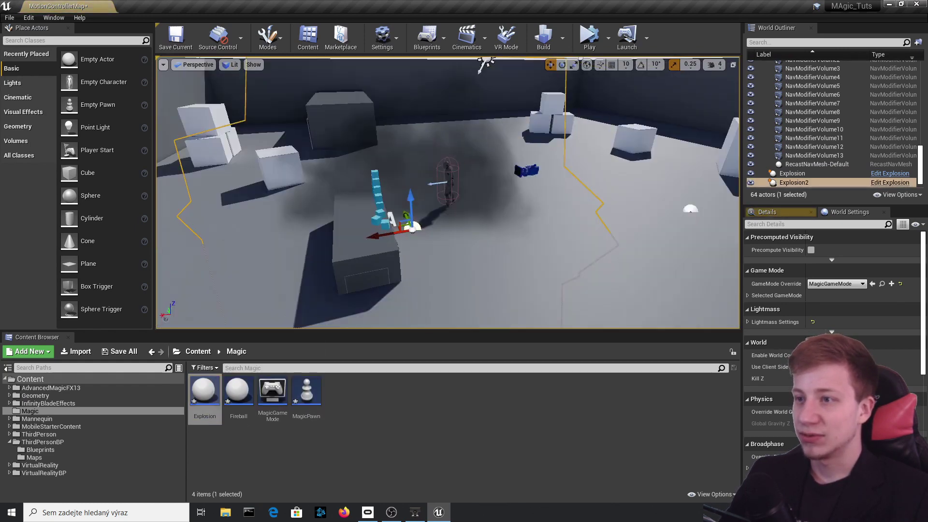
# - Simulate the level and examine from several viewpoints how both explosions and their expanding spheres affect the cubes and the character
pyautogui.click(589, 36)
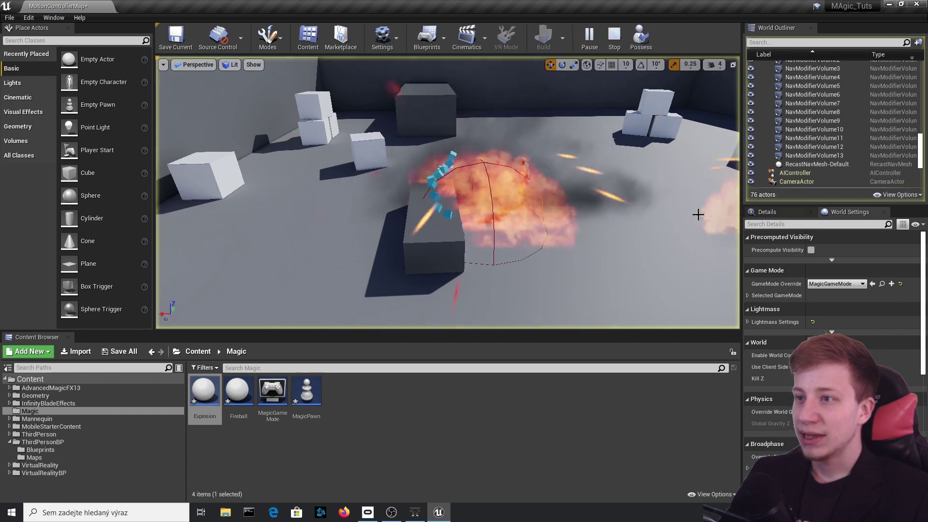
pyautogui.press('Escape')
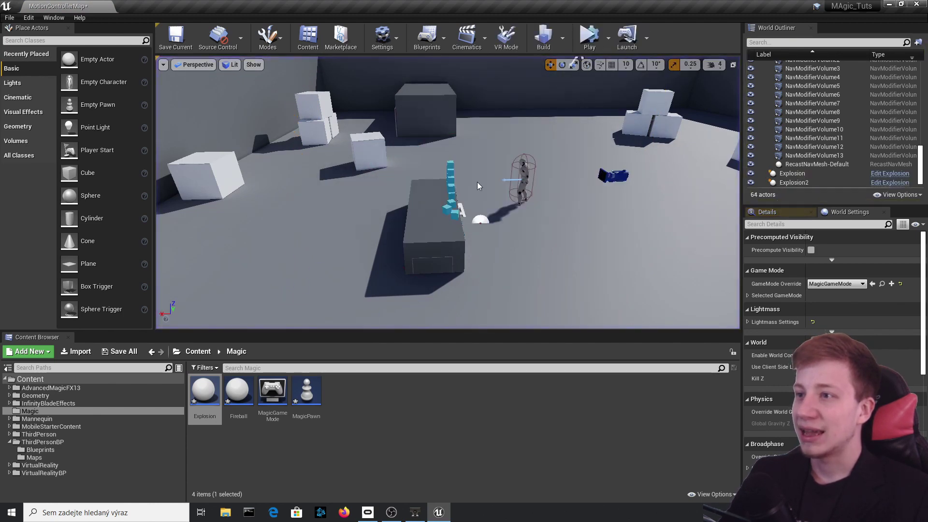
pyautogui.click(478, 221)
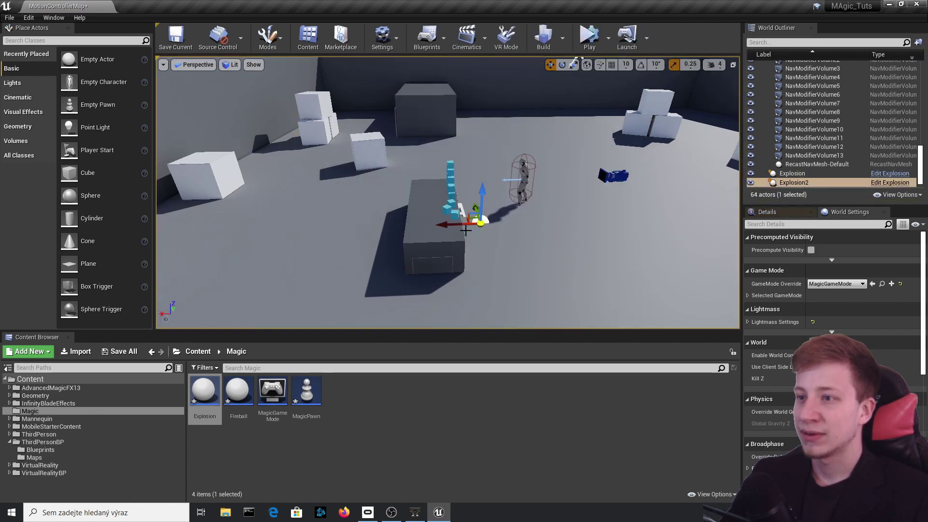
pyautogui.click(589, 38)
pyautogui.moveTo(454, 119); pyautogui.dragTo(609, 113, button='right')
pyautogui.moveTo(380, 296); pyautogui.dragTo(547, 296, button='right')
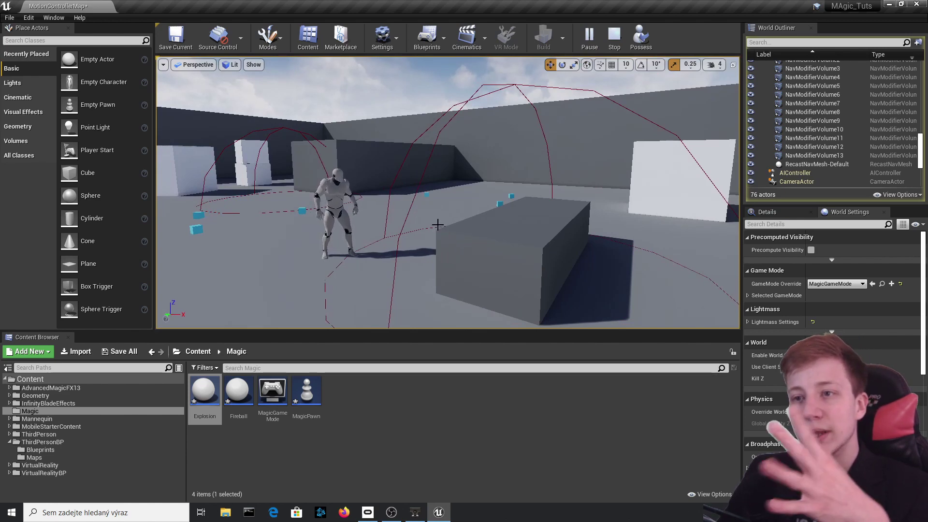
pyautogui.moveTo(435, 218); pyautogui.dragTo(470, 238, button='right')
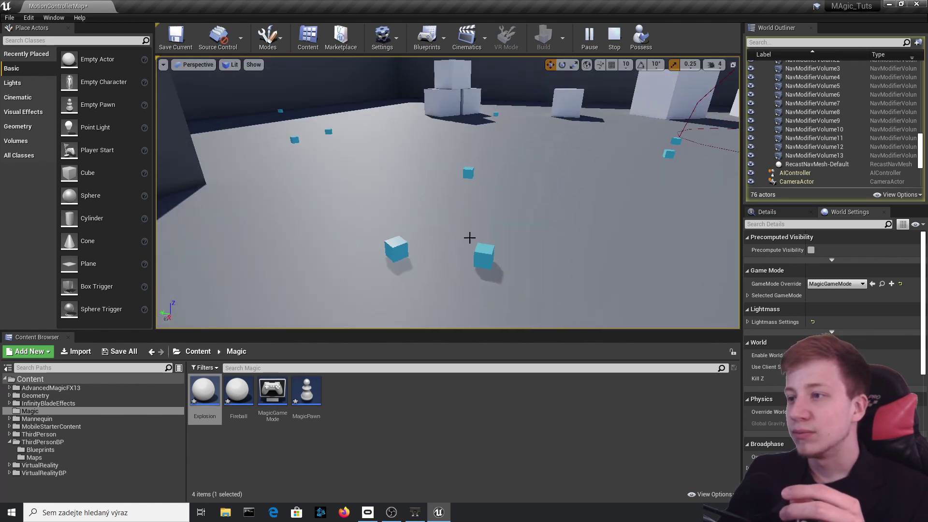
pyautogui.press('Escape')
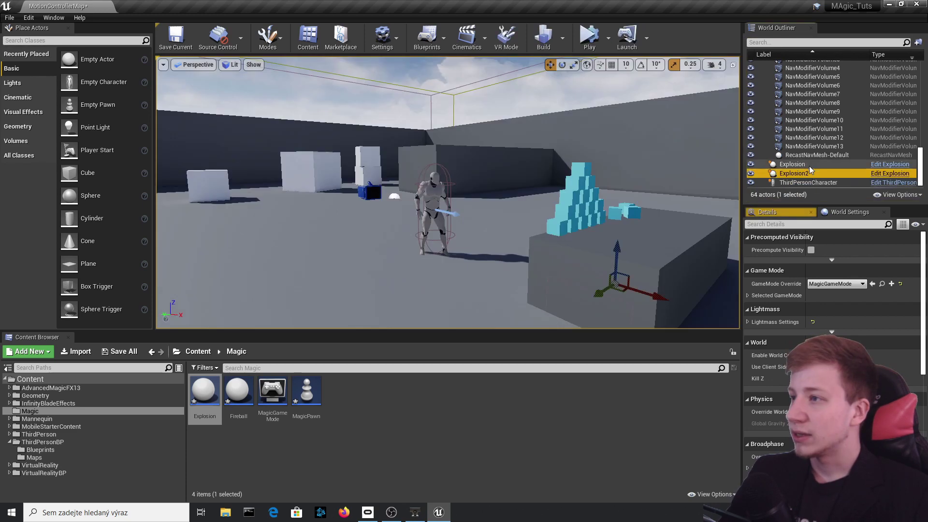
# - Remove both test Explosion actors from the level and save the map
pyautogui.doubleClick(211, 405)
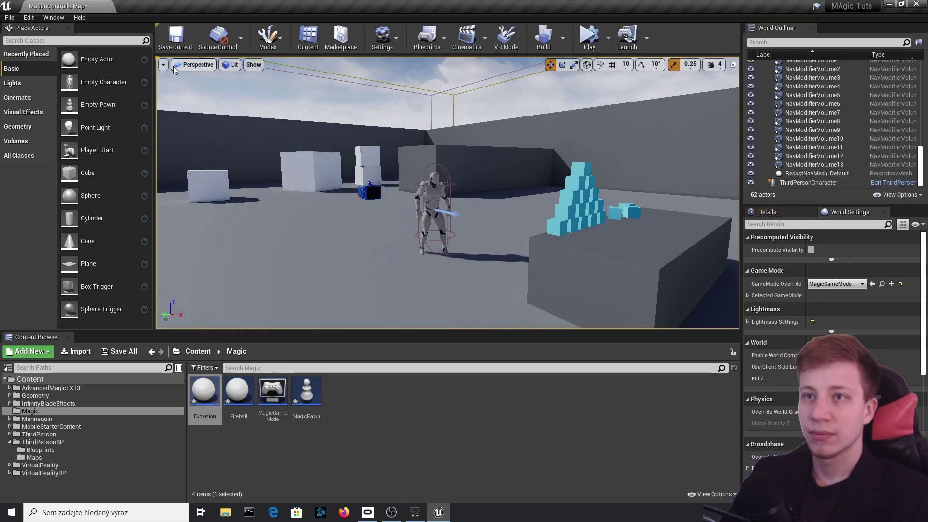
pyautogui.hotkey('ctrl', 's')
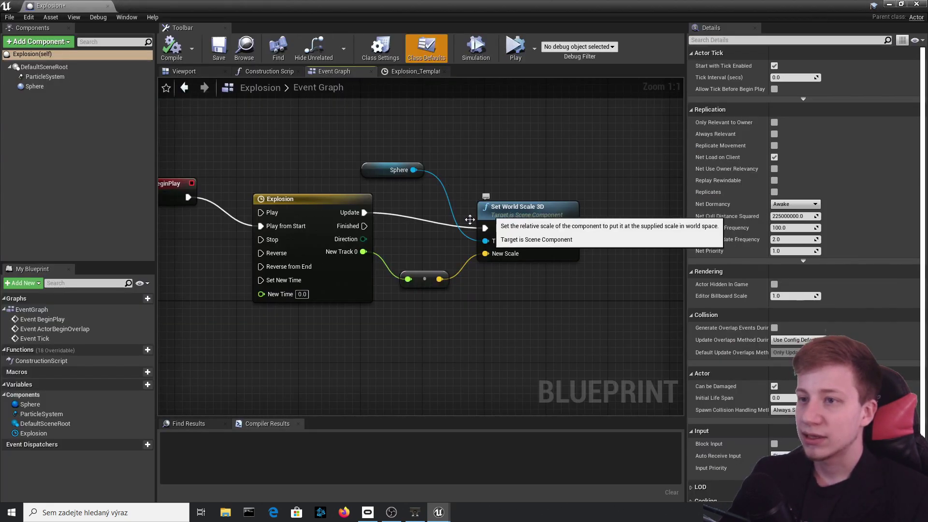
# - In the Explosion event graph, add a Delay node driven by the timeline's Finished output
pyautogui.moveTo(365, 226); pyautogui.dragTo(587, 317)
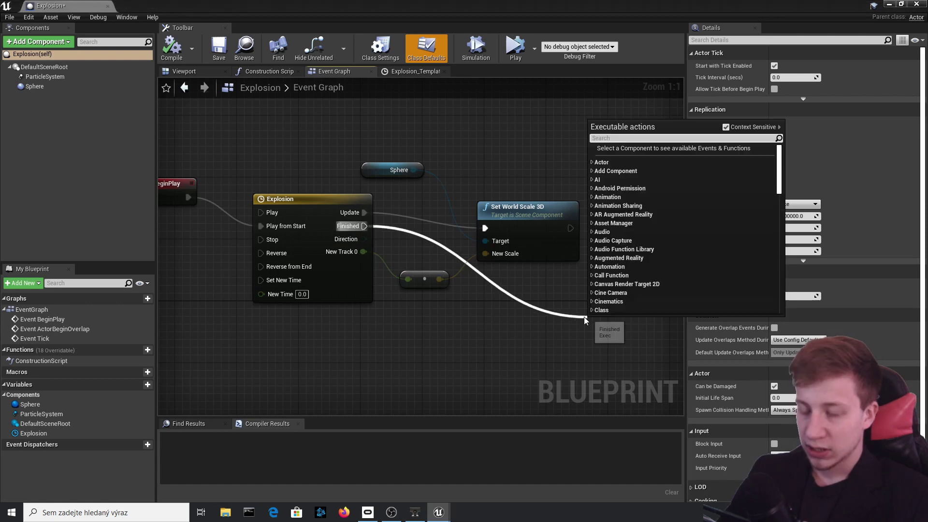
pyautogui.write('delay')
pyautogui.press('Return')
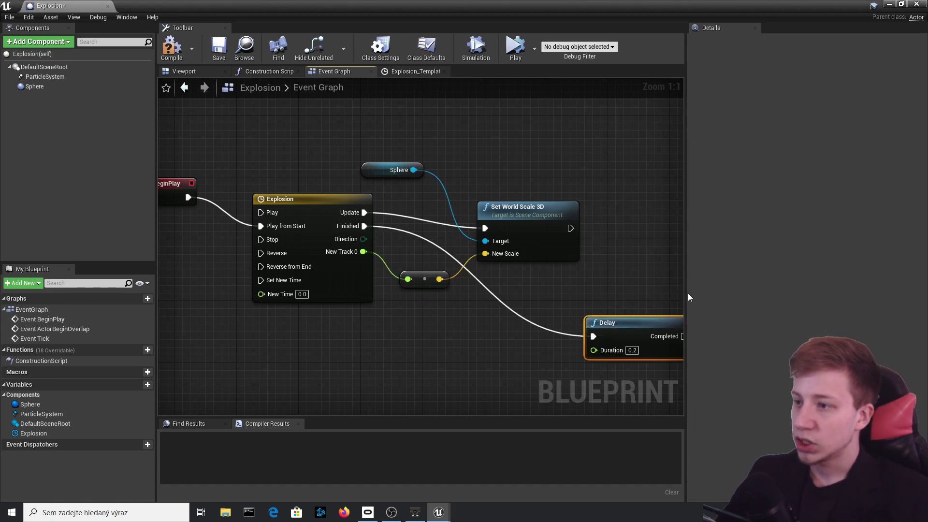
# - Add a DestroyActor node after the Delay's Completed output, compile, and close the Explosion Blueprint
pyautogui.moveTo(682, 336); pyautogui.dragTo(498, 297, button='right')
pyautogui.moveTo(495, 296); pyautogui.dragTo(579, 282)
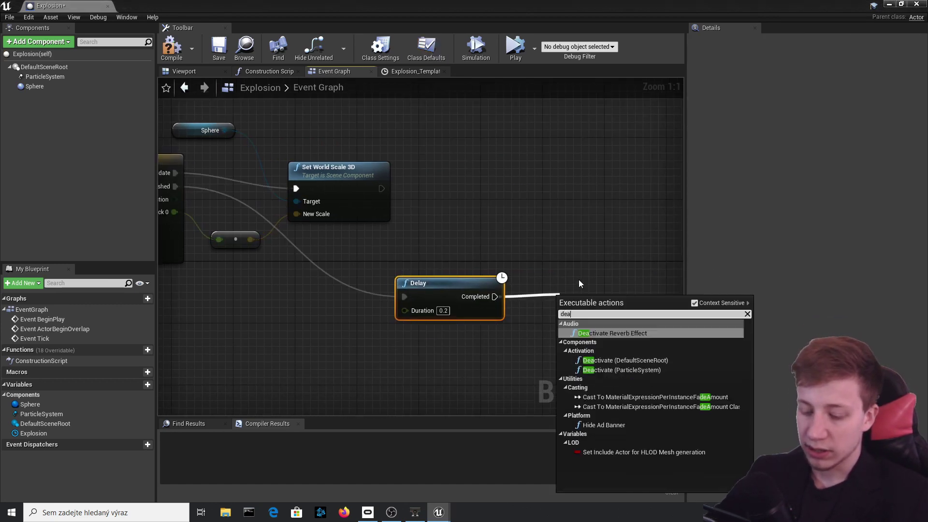
pyautogui.write('deast')
pyautogui.press('BackSpace')
pyautogui.press('BackSpace')
pyautogui.press('BackSpace')
pyautogui.write('stroy act')
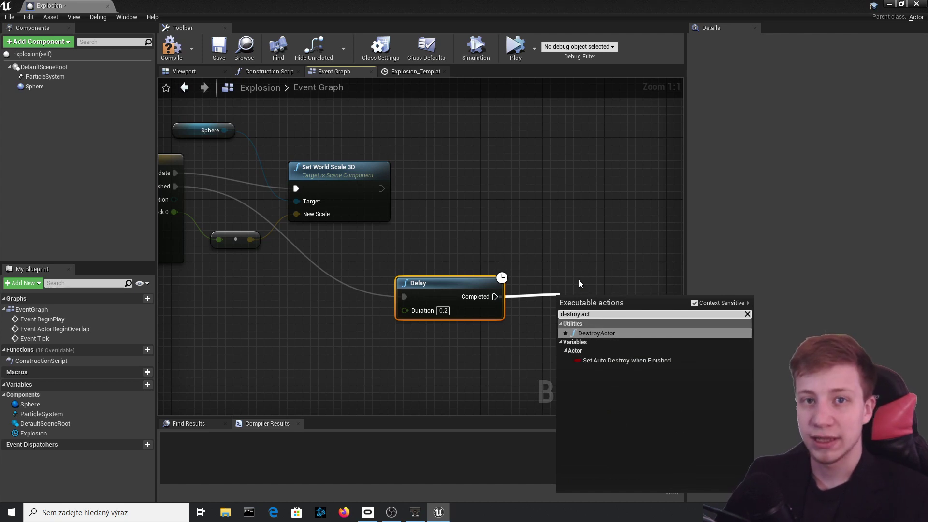
pyautogui.click(607, 330)
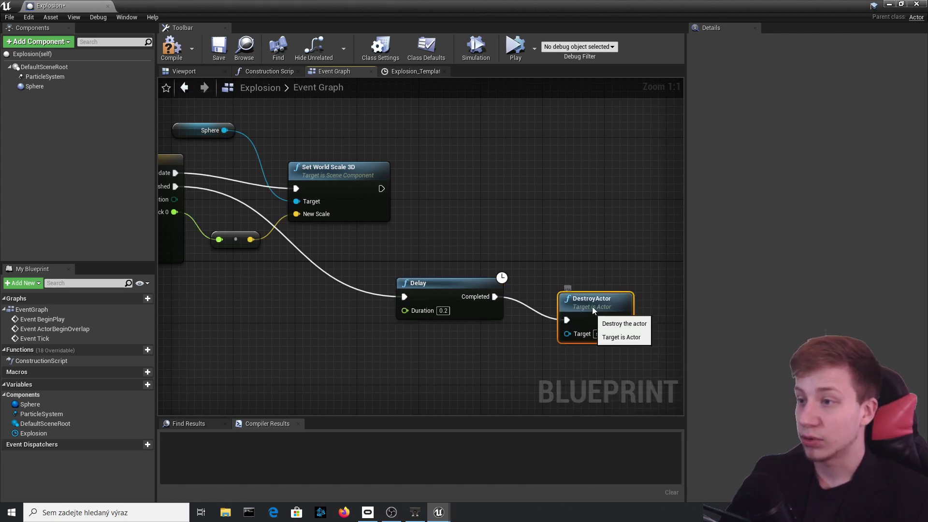
pyautogui.click(172, 47)
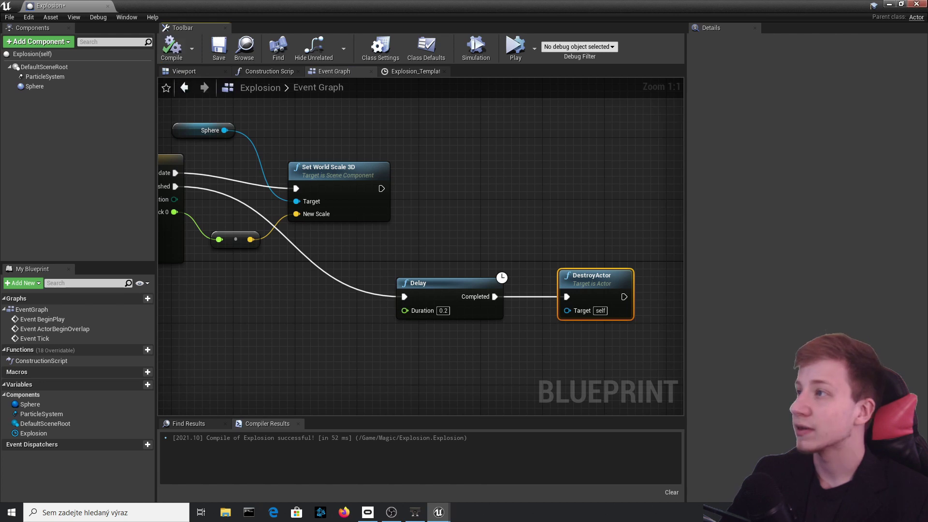
pyautogui.click(917, 4)
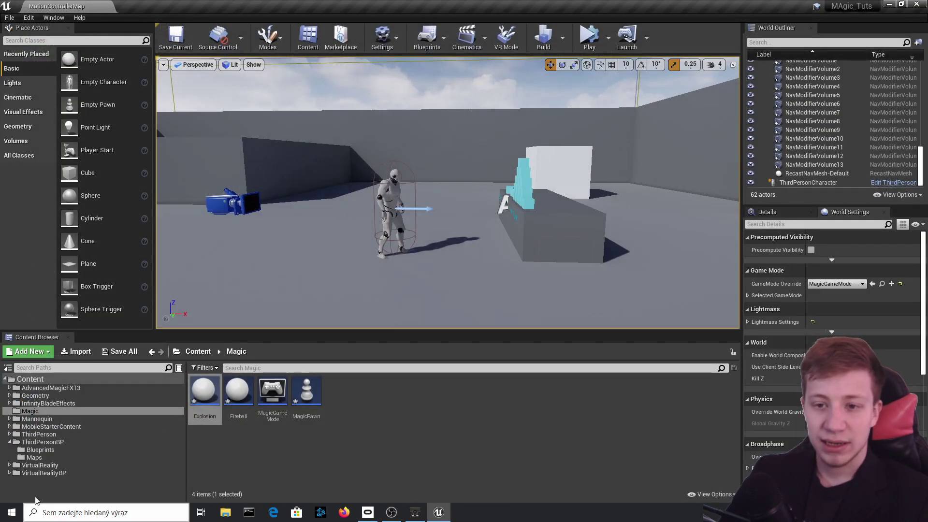
# - Open the MagicPawn Blueprint from the Magic content folder
pyautogui.click(43, 387)
pyautogui.click(42, 396)
pyautogui.click(42, 403)
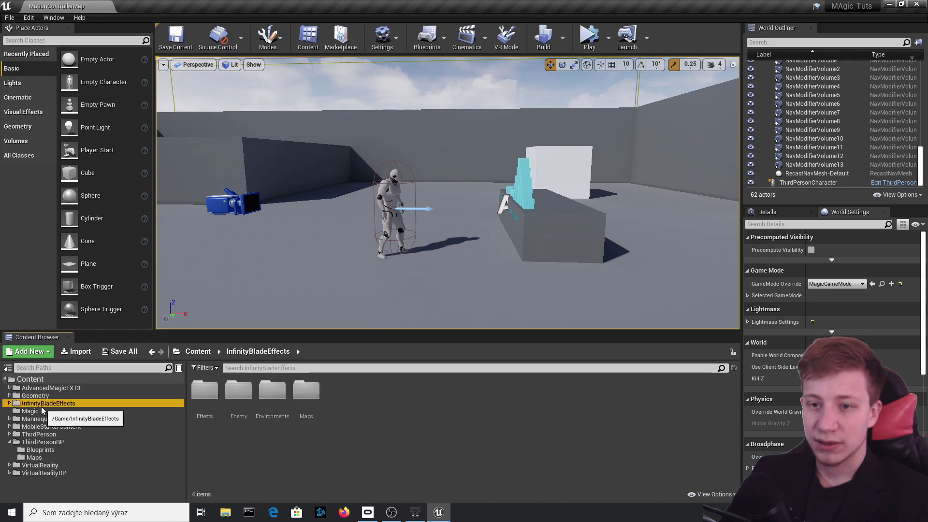
pyautogui.click(30, 411)
pyautogui.doubleClick(305, 393)
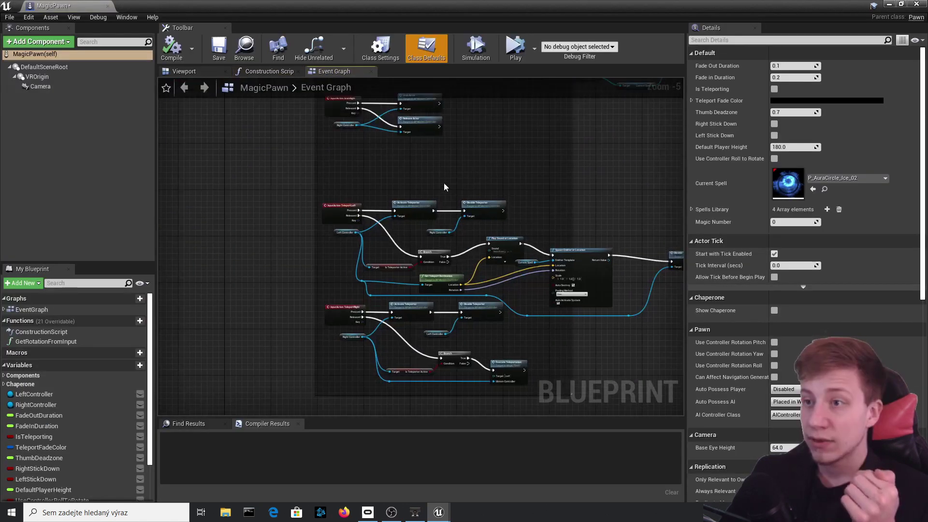
# - Rearrange the Spawn Emitter at Location and Current Spell nodes in the left teleport logic so their wires are clear
pyautogui.scroll(4, 445, 187)
pyautogui.moveTo(445, 187); pyautogui.dragTo(358, 203, button='right')
pyautogui.scroll(-1, 358, 203)
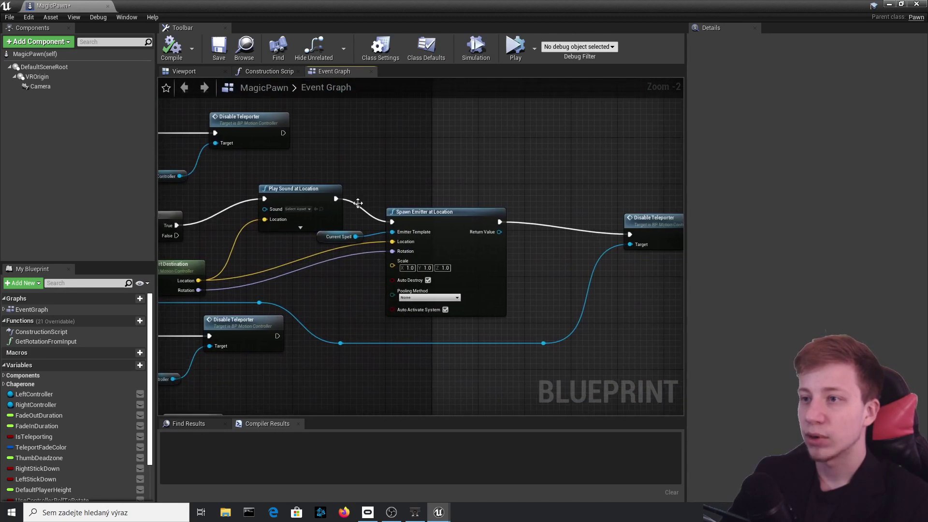
pyautogui.scroll(2, 454, 207)
pyautogui.moveTo(432, 226); pyautogui.dragTo(441, 209)
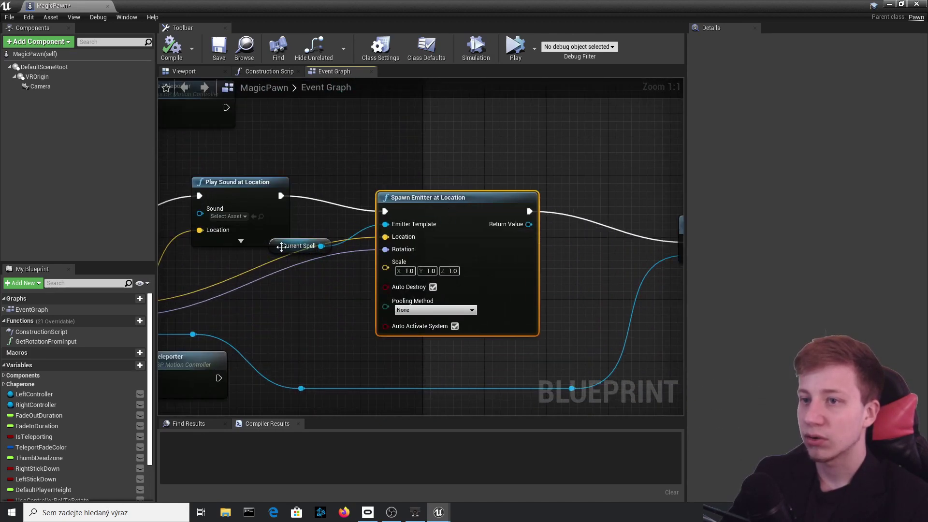
pyautogui.moveTo(282, 247)
pyautogui.mouseDown()
pyautogui.moveTo(313, 226)
pyautogui.moveTo(244, 240)
pyautogui.moveTo(281, 229)
pyautogui.mouseUp()
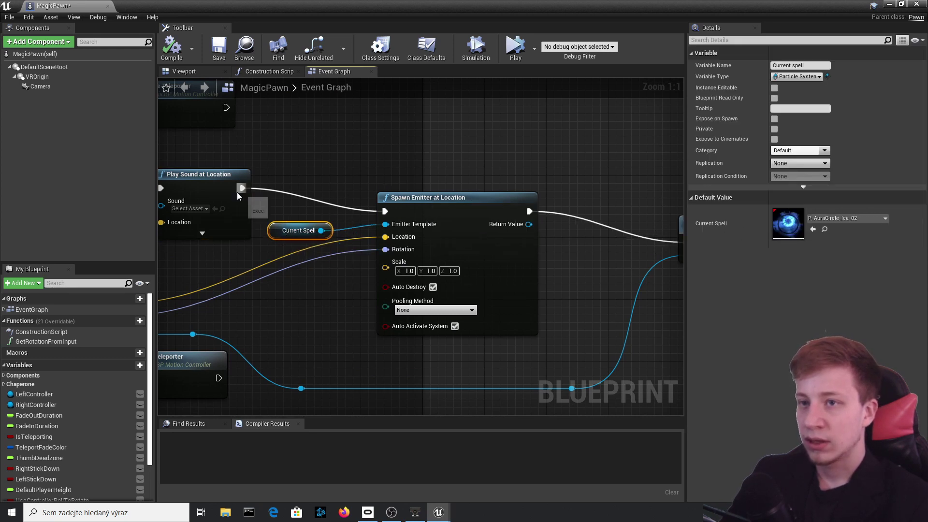
# - Insert a Spawn Actor from Class node between Play Sound at Location and Disable Teleporter, placed above the Spawn Emitter node
pyautogui.moveTo(241, 188); pyautogui.dragTo(396, 134)
pyautogui.write('spaw')
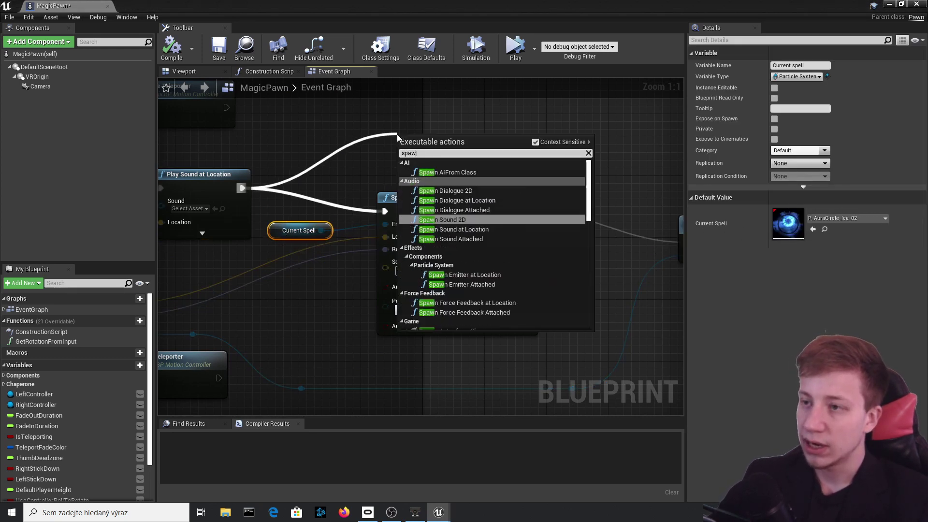
pyautogui.write('n actor')
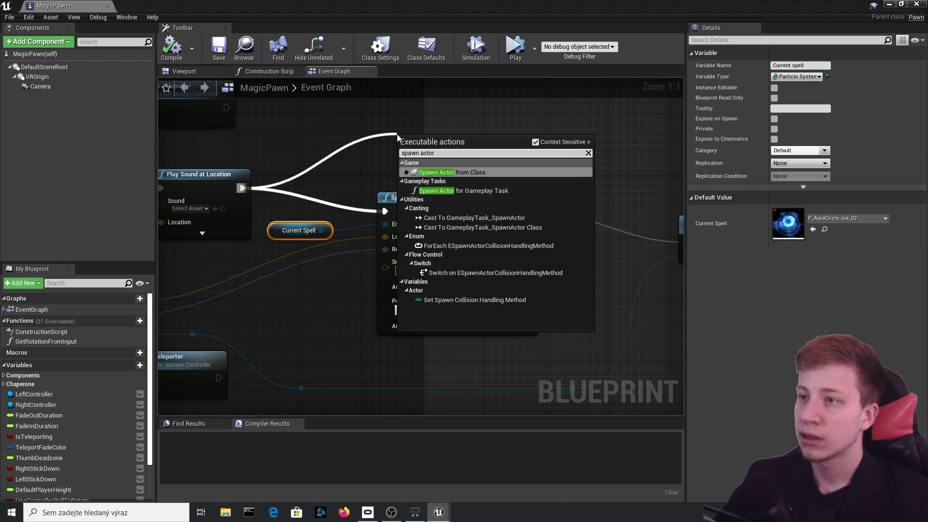
pyautogui.press('Return')
pyautogui.moveTo(470, 144); pyautogui.dragTo(465, 109)
pyautogui.moveTo(514, 127); pyautogui.dragTo(530, 241)
pyautogui.moveTo(397, 197); pyautogui.dragTo(533, 181, button='right')
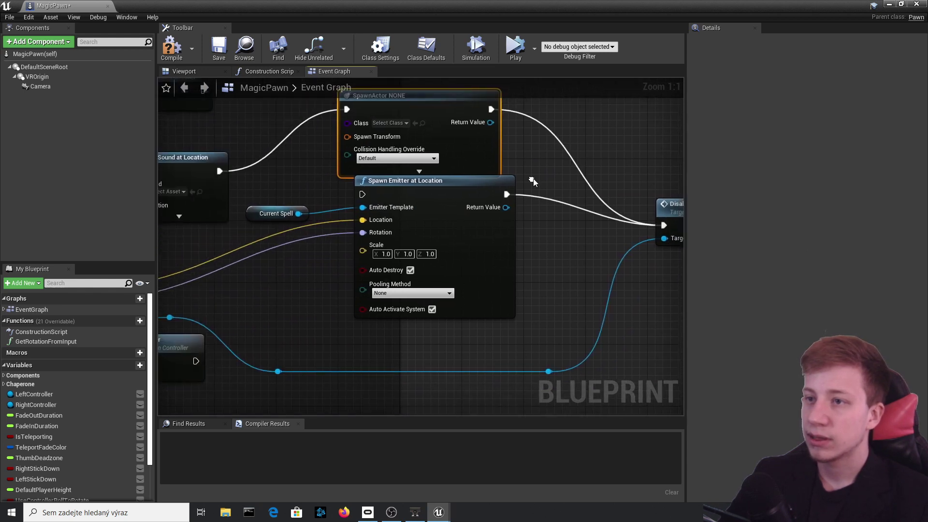
# - Move the Spawn Emitter at Location and Current Spell nodes away from the new SpawnActor node
pyautogui.moveTo(434, 222); pyautogui.dragTo(465, 261)
pyautogui.moveTo(391, 272); pyautogui.dragTo(623, 263, button='right')
pyautogui.moveTo(501, 255); pyautogui.dragTo(448, 209, button='right')
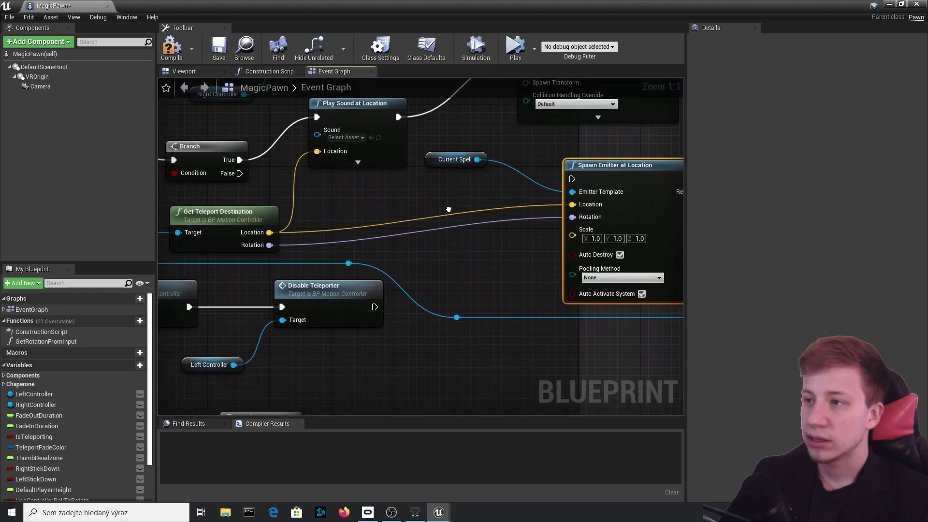
pyautogui.moveTo(520, 174); pyautogui.dragTo(529, 209, button='right')
pyautogui.moveTo(463, 193); pyautogui.dragTo(490, 290)
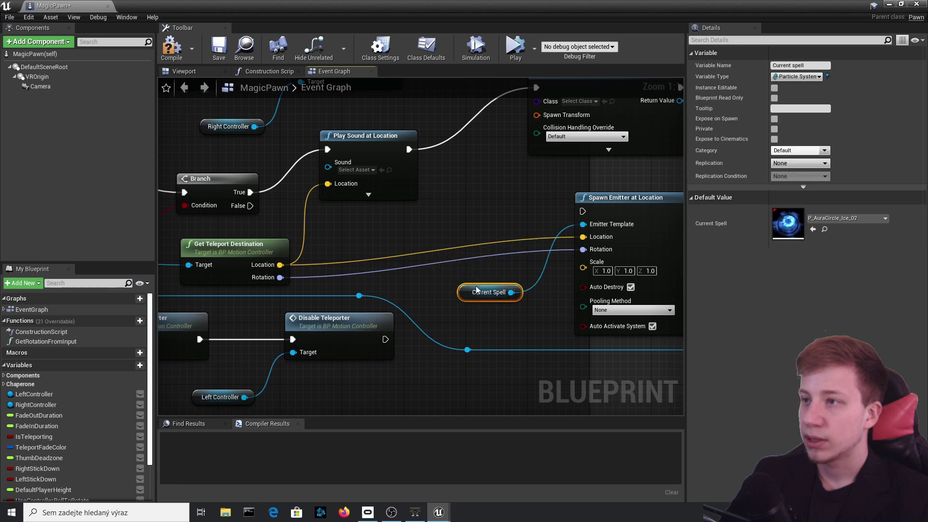
# - Set the SpawnActor node's class to Explosion
pyautogui.moveTo(415, 125); pyautogui.dragTo(263, 226, button='right')
pyautogui.click(431, 207)
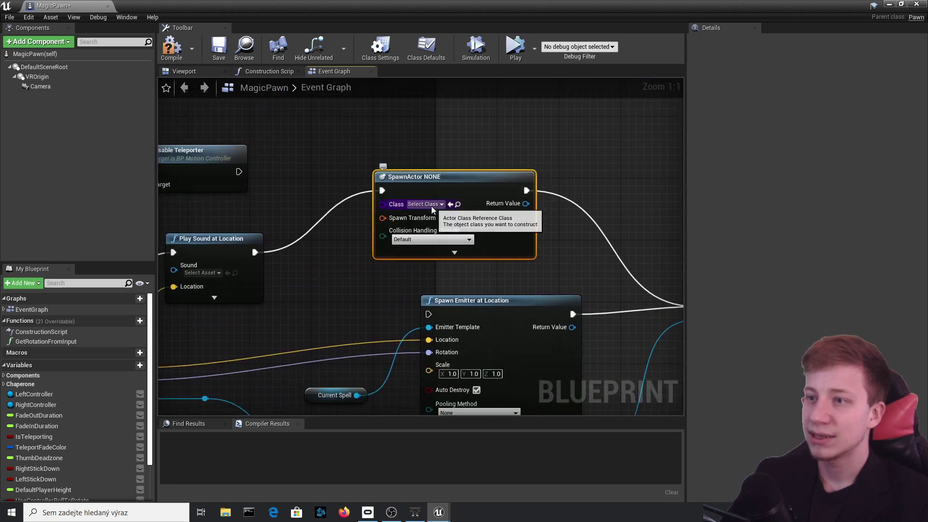
pyautogui.write('exp')
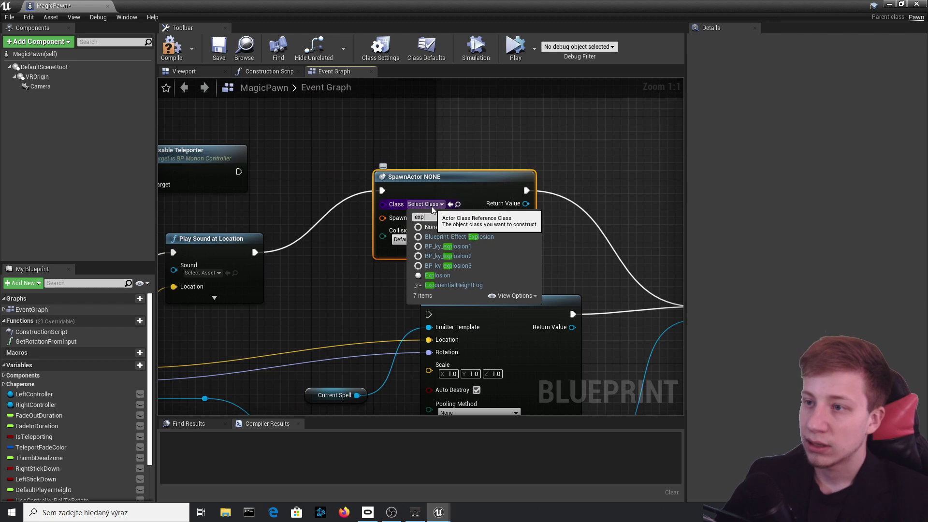
pyautogui.click(437, 275)
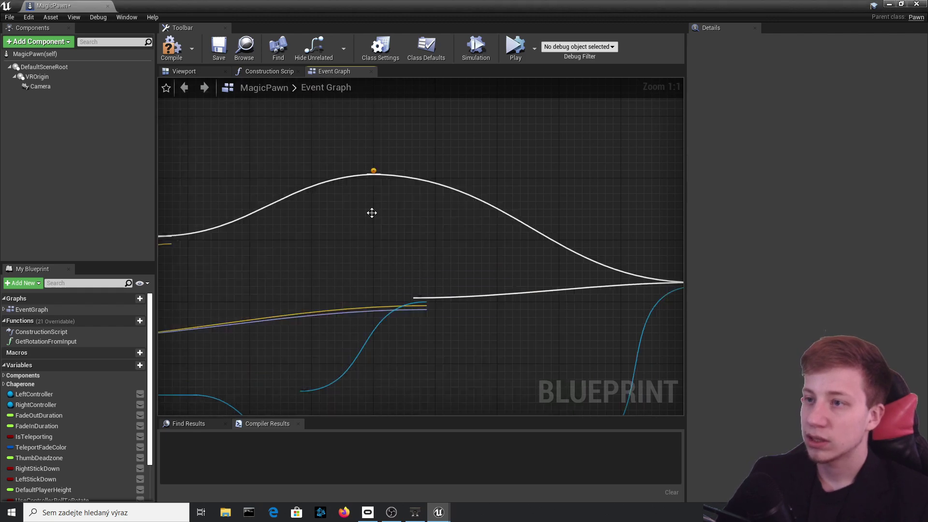
# - Split the SpawnActor Explosion node's Spawn Transform pin and wire its location and rotation from Get Teleport Destination
pyautogui.moveTo(374, 218); pyautogui.dragTo(571, 184, button='right')
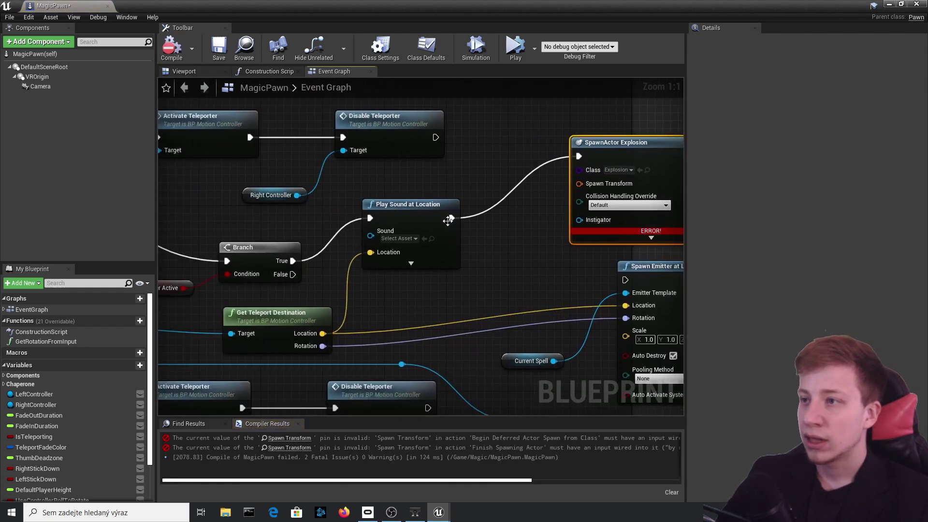
pyautogui.moveTo(418, 215); pyautogui.dragTo(387, 200)
pyautogui.moveTo(462, 238); pyautogui.dragTo(416, 209, button='right')
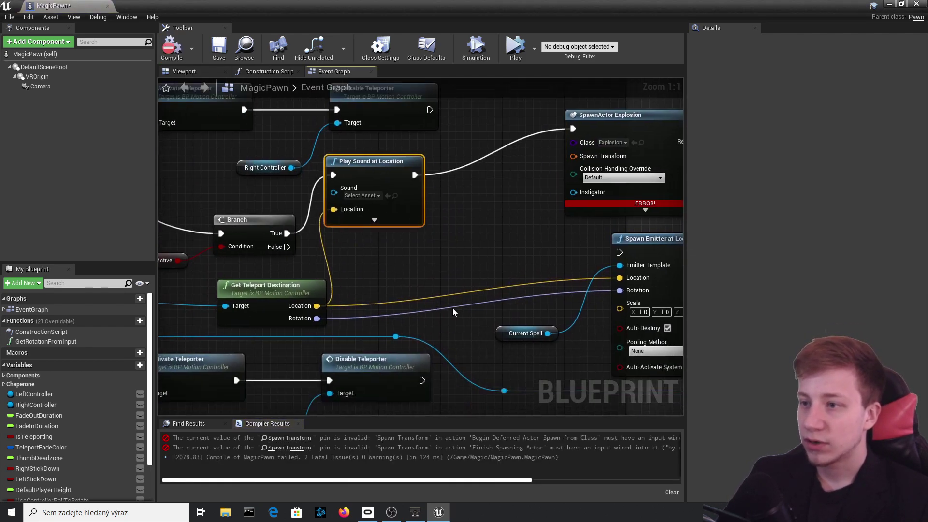
pyautogui.moveTo(453, 311); pyautogui.dragTo(497, 307, button='right')
pyautogui.moveTo(360, 301); pyautogui.dragTo(614, 159)
pyautogui.rightClick(636, 153)
pyautogui.click(663, 174)
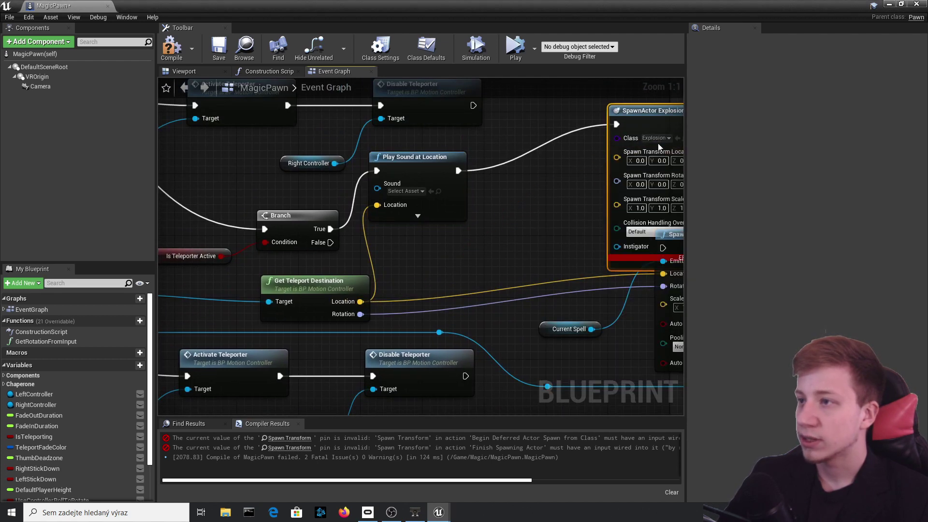
pyautogui.moveTo(360, 301)
pyautogui.mouseDown()
pyautogui.moveTo(617, 157)
pyautogui.moveTo(406, 302)
pyautogui.moveTo(360, 314)
pyautogui.mouseUp()
# - Delete the Spawn Emitter at Location and Current Spell nodes from the left teleport logic
pyautogui.scroll(-4, 399, 228)
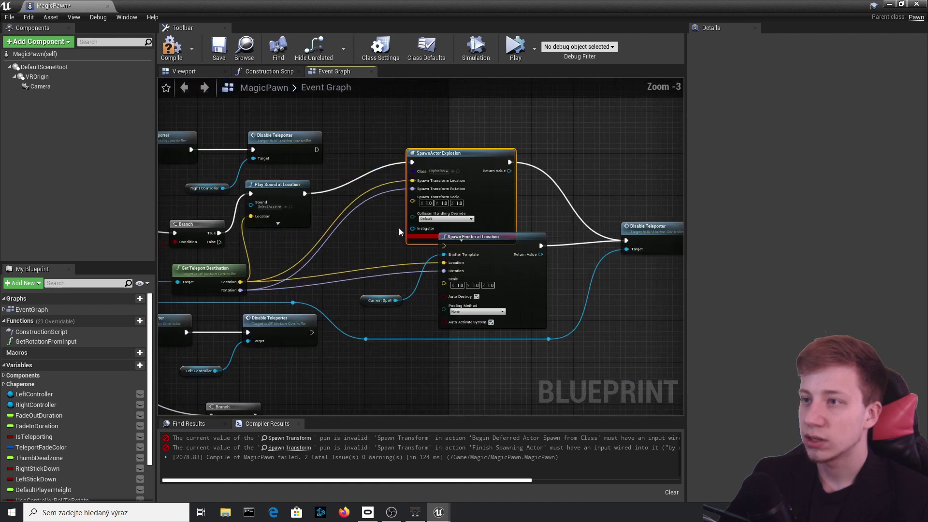
pyautogui.moveTo(456, 252); pyautogui.dragTo(459, 319)
pyautogui.press('Delete')
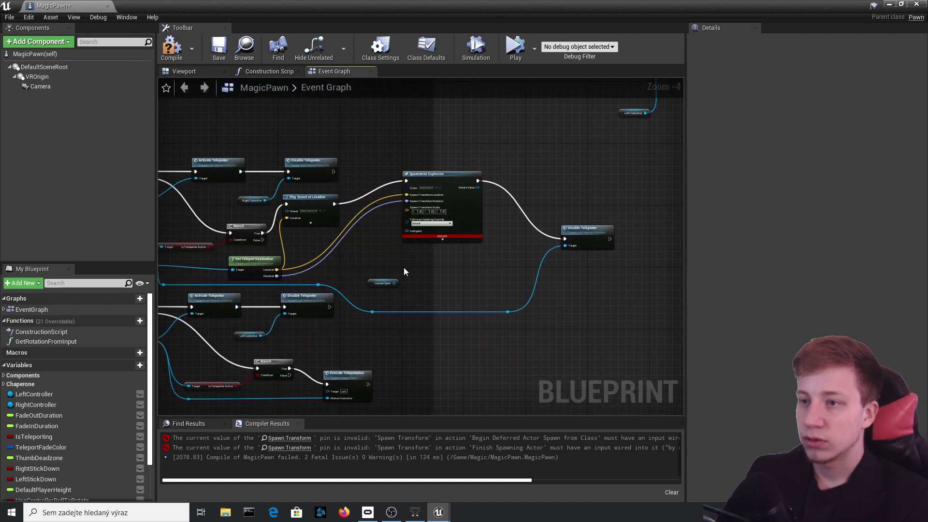
pyautogui.moveTo(404, 267); pyautogui.dragTo(368, 293)
pyautogui.press('Delete')
# - Move the SpawnActor Explosion node lower, level with its incoming location and rotation wires, and compile the Blueprint
pyautogui.moveTo(322, 224); pyautogui.dragTo(410, 218, button='right')
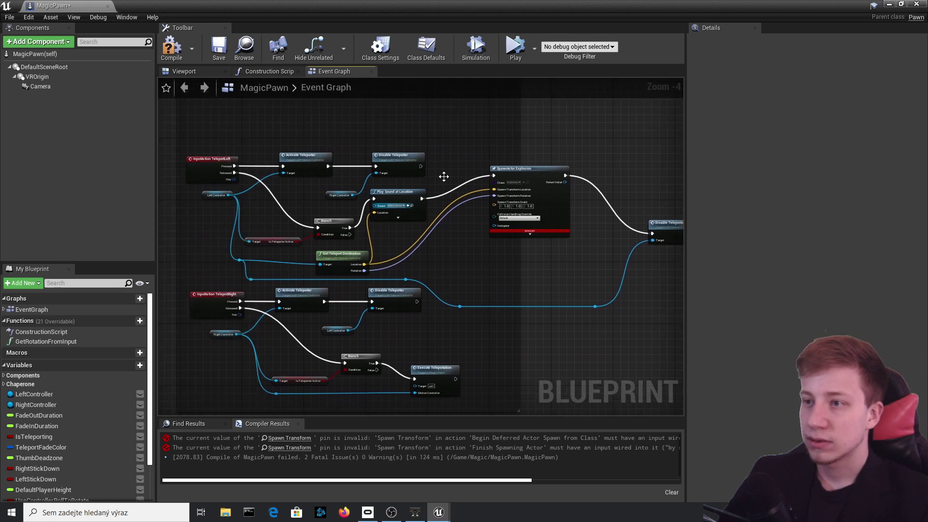
pyautogui.scroll(3, 444, 177)
pyautogui.click(537, 261)
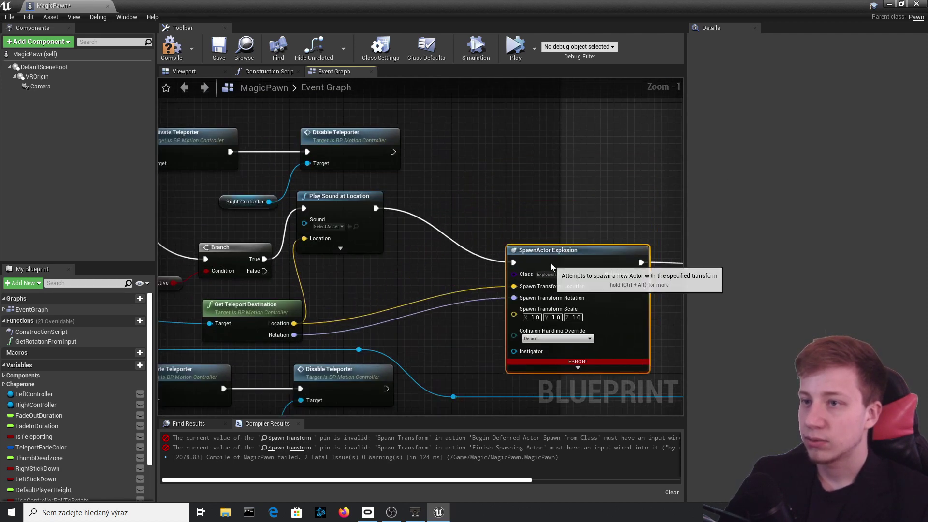
pyautogui.click(172, 47)
pyautogui.moveTo(355, 228); pyautogui.dragTo(362, 196, button='right')
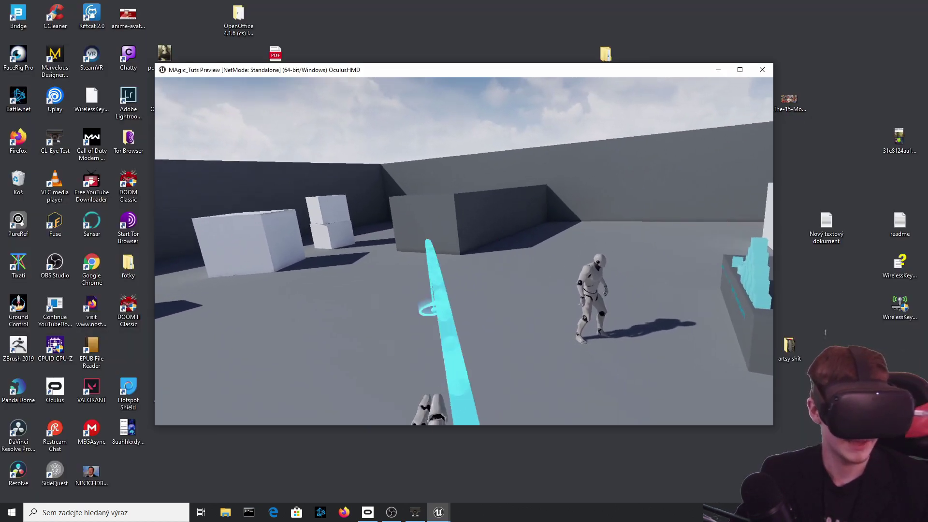